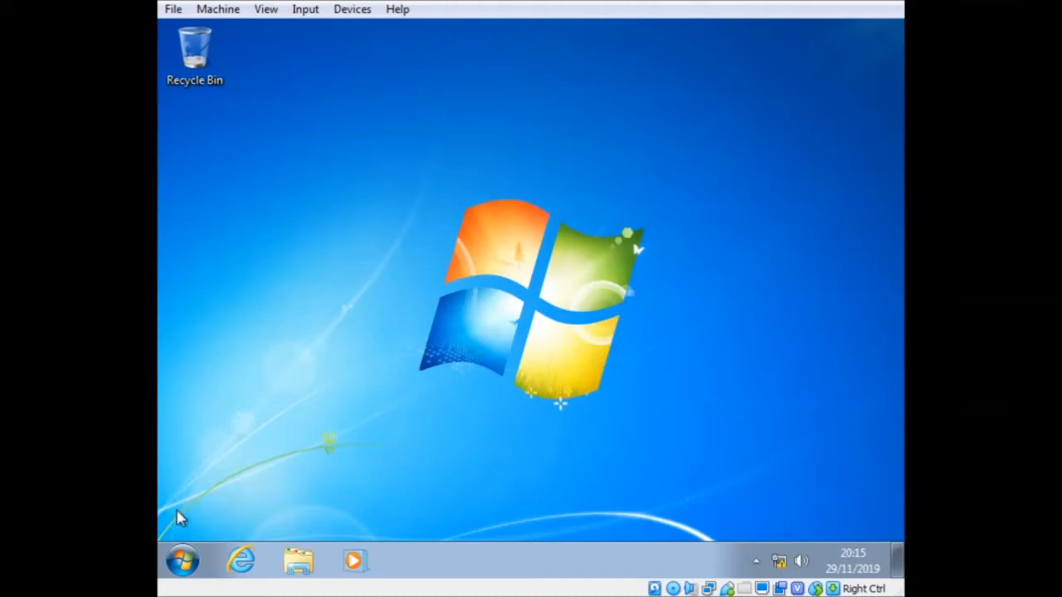
Step: Review the Installed Updates list (95 updates) via Control Panel > Programs, then close it
click(182, 562)
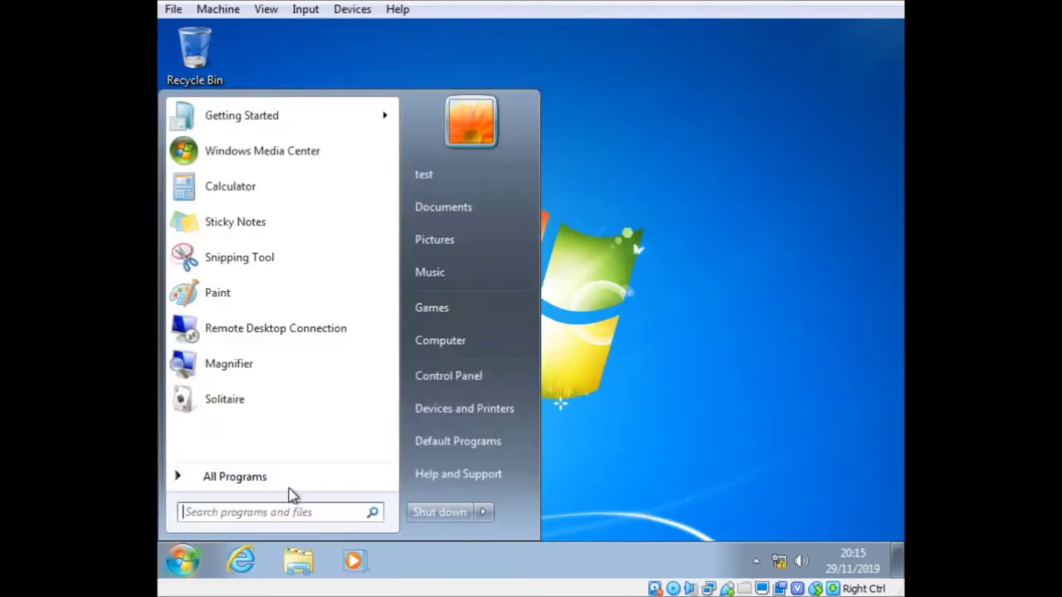
click(488, 377)
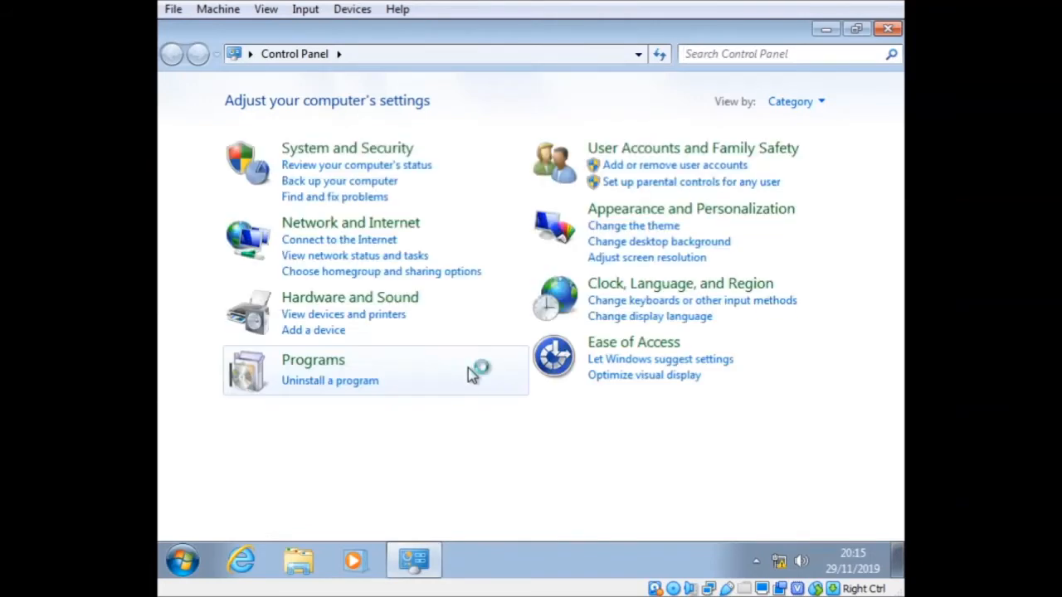
click(332, 383)
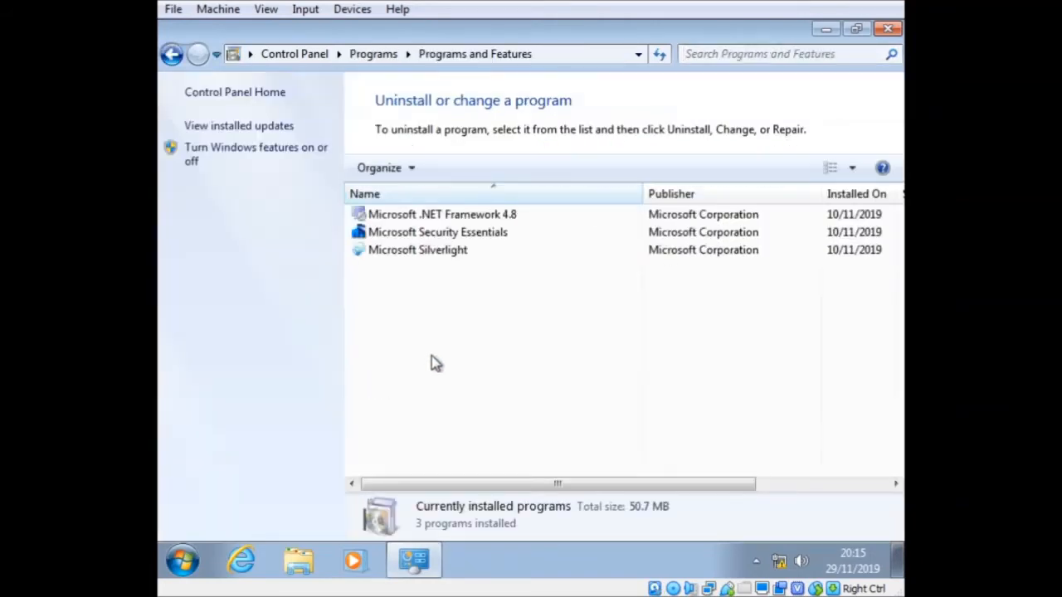
click(266, 126)
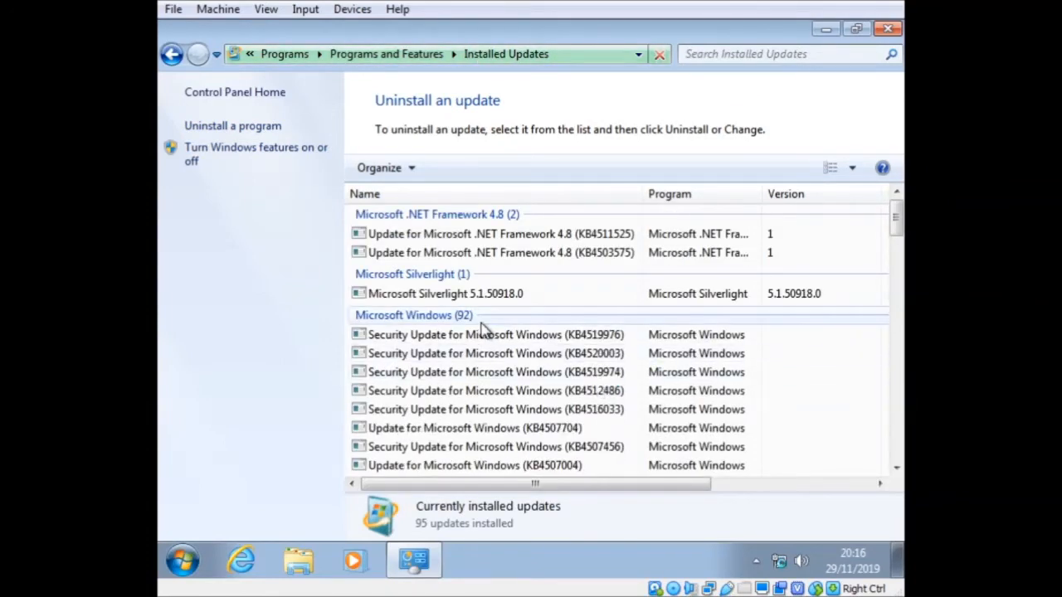
scroll(549, 366, down, 2)
scroll(549, 366, down, 4)
scroll(546, 332, down, 4)
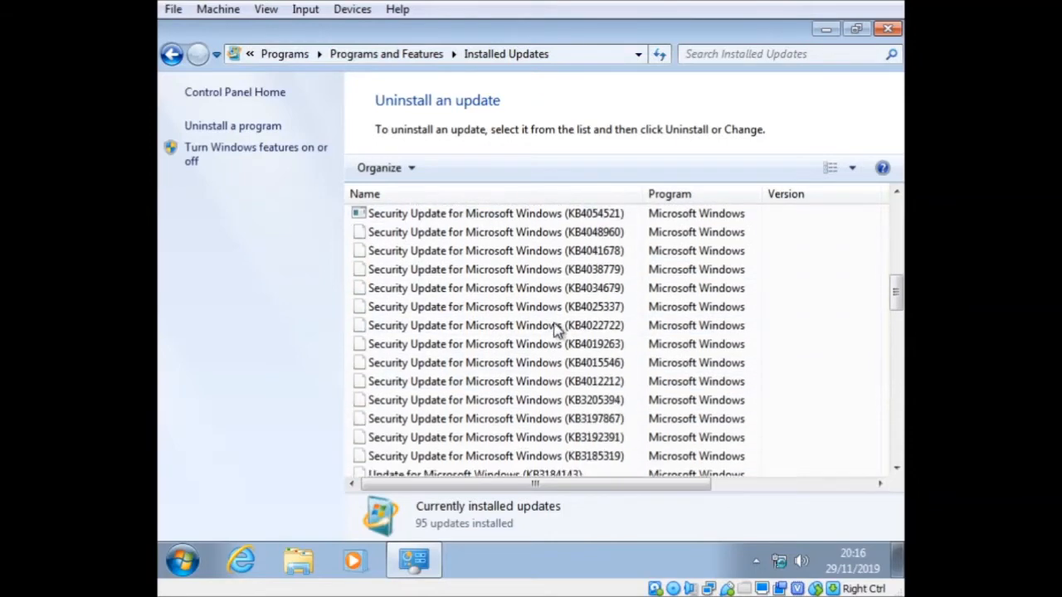
scroll(546, 316, down, 4)
scroll(545, 295, down, 3)
scroll(545, 295, down, 4)
scroll(545, 295, down, 4)
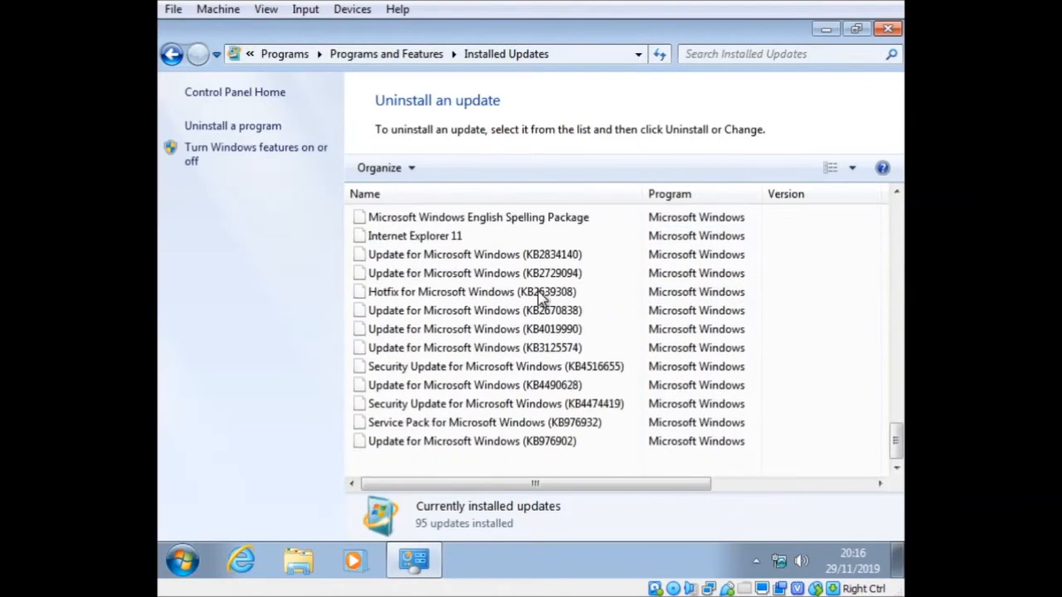
drag(548, 486, 764, 485)
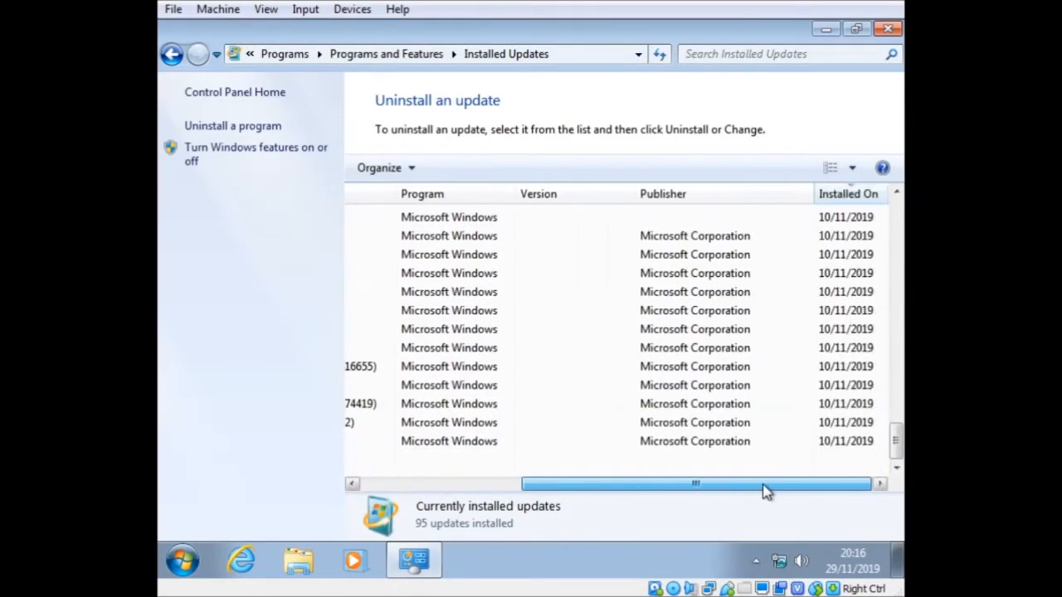
scroll(609, 406, up, 4)
scroll(609, 405, up, 3)
scroll(609, 390, up, 4)
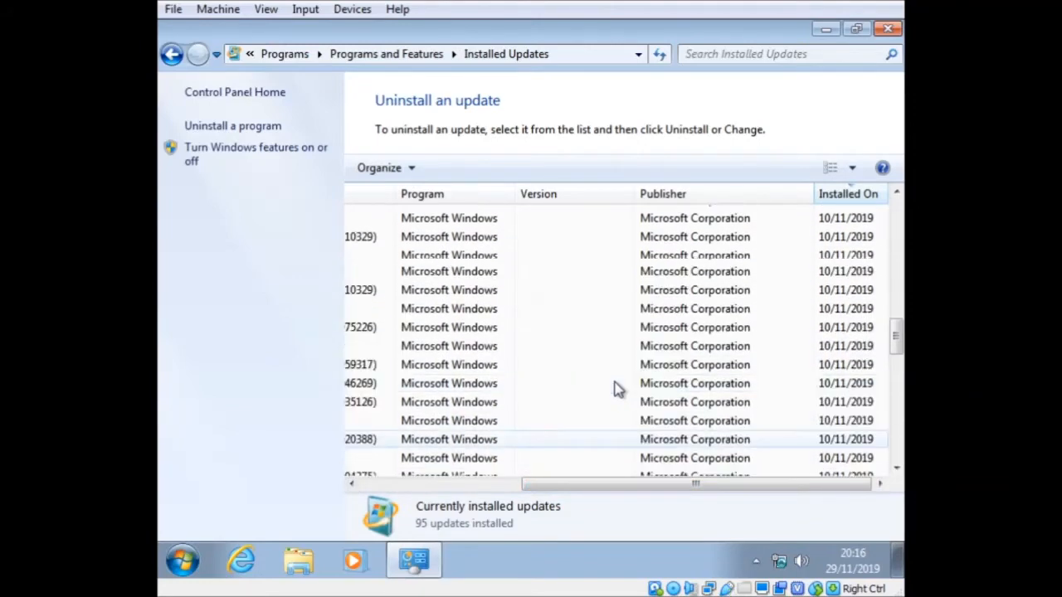
scroll(614, 374, up, 4)
scroll(631, 352, up, 4)
scroll(633, 350, up, 4)
scroll(633, 350, up, 4)
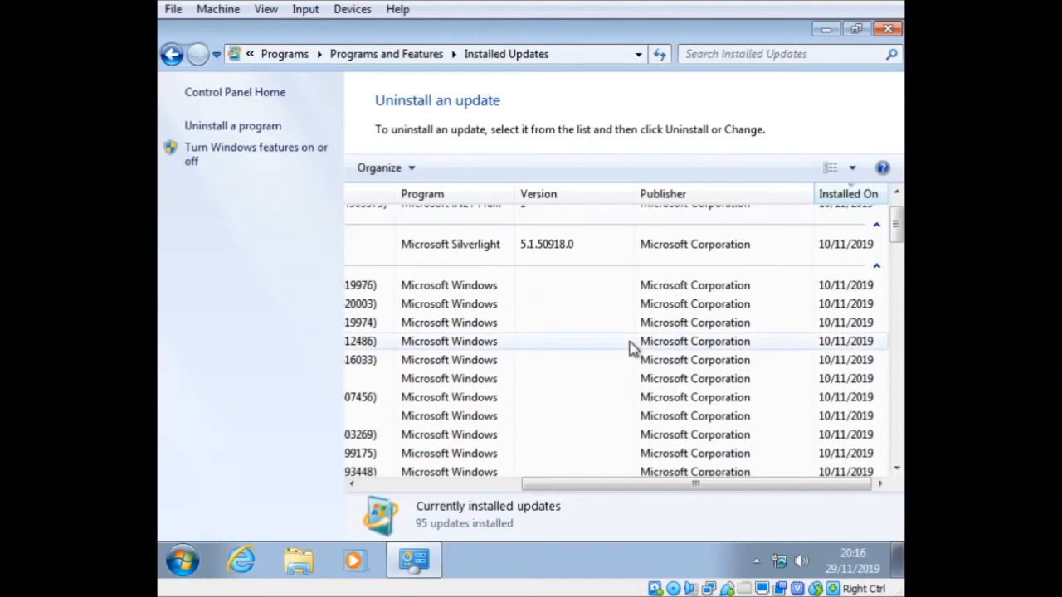
drag(699, 488, 490, 490)
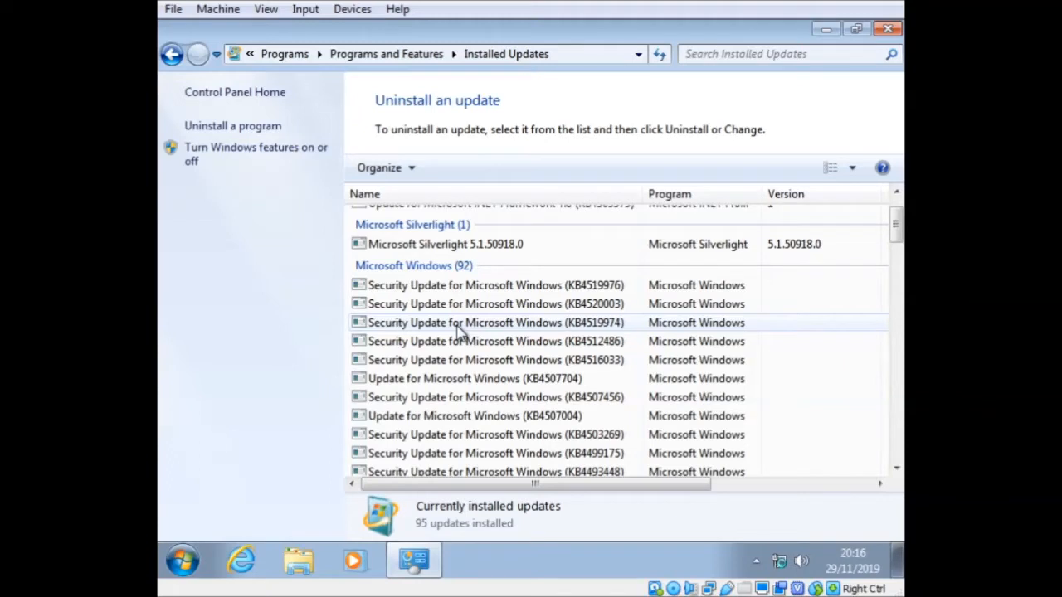
click(888, 28)
Step: Reach Backup and Restore under System and Security and begin creating a system image
click(182, 562)
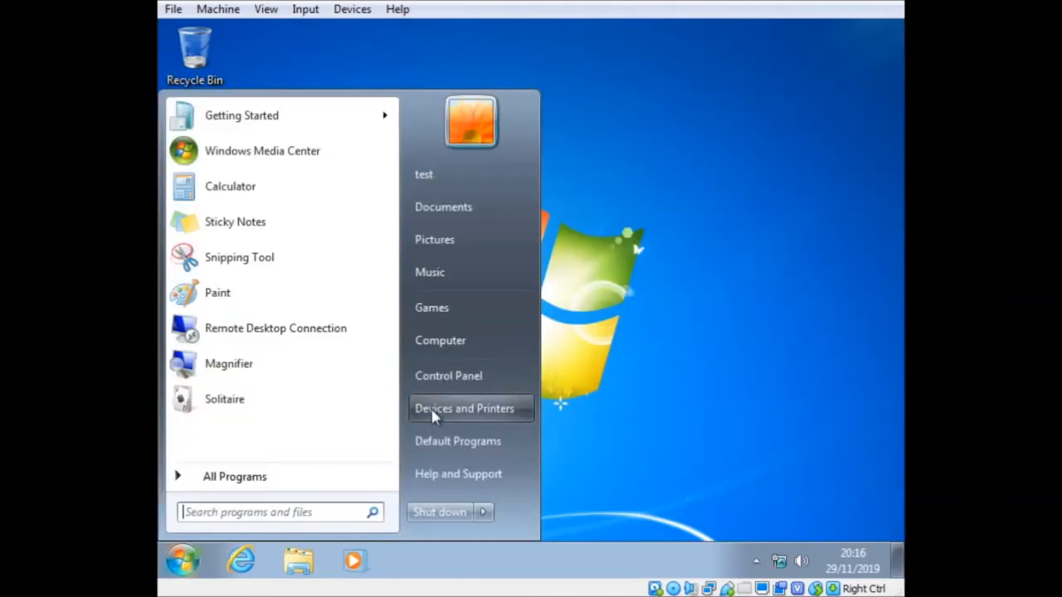
click(461, 377)
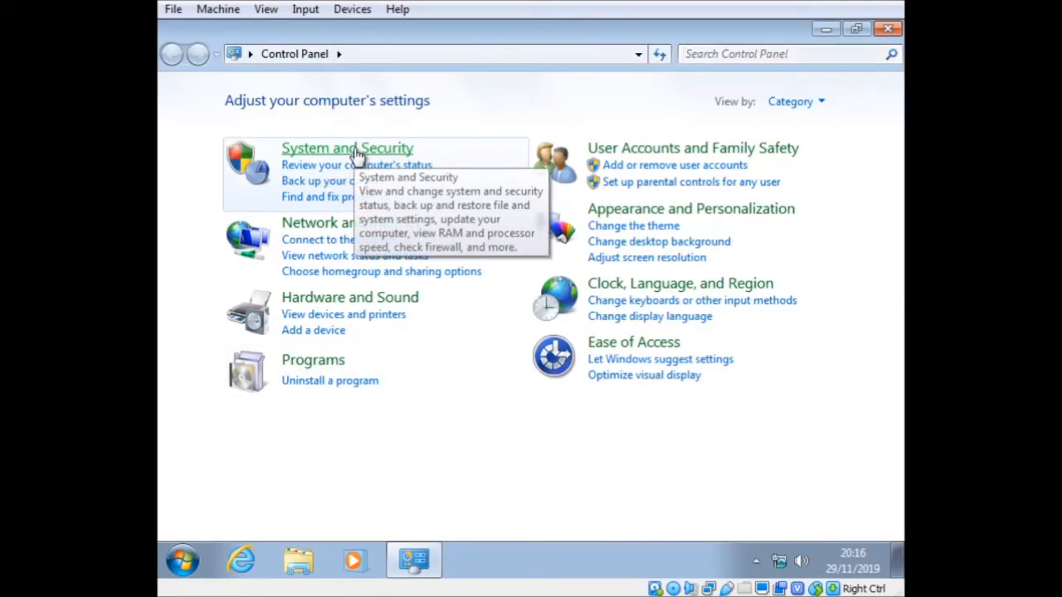
click(357, 156)
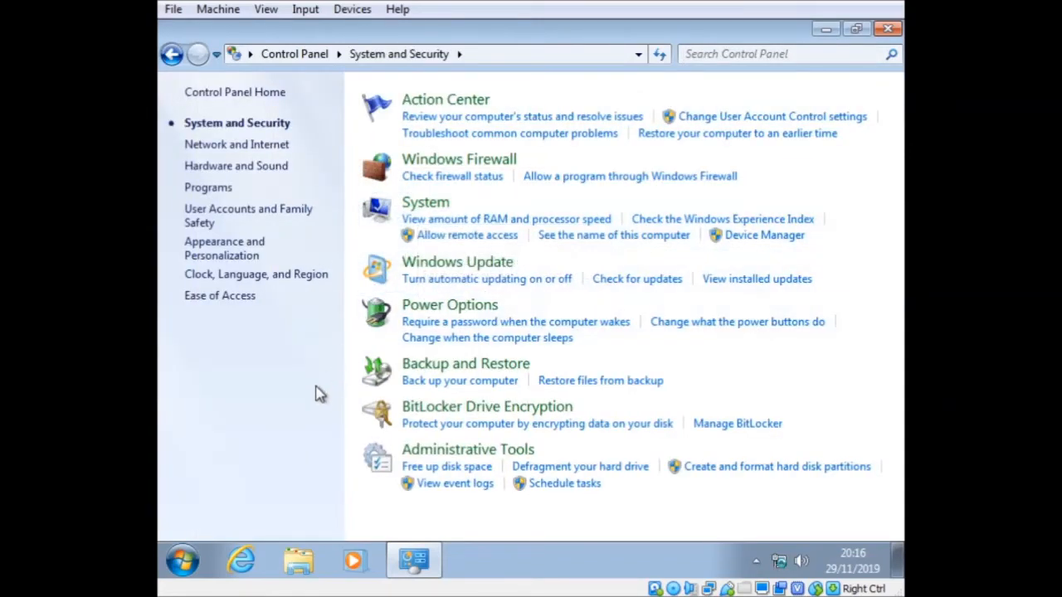
click(512, 369)
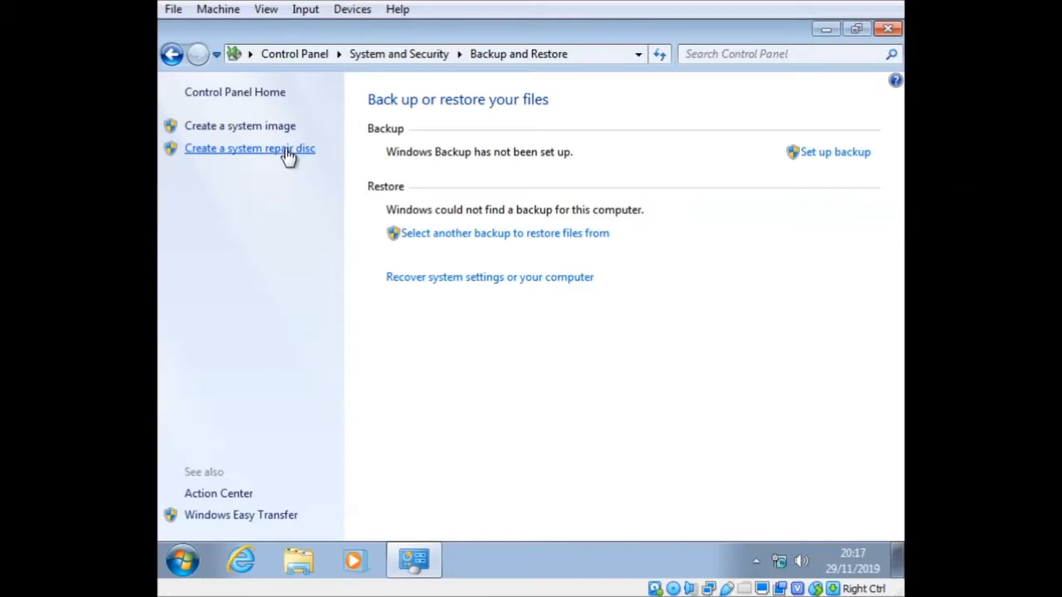
click(273, 127)
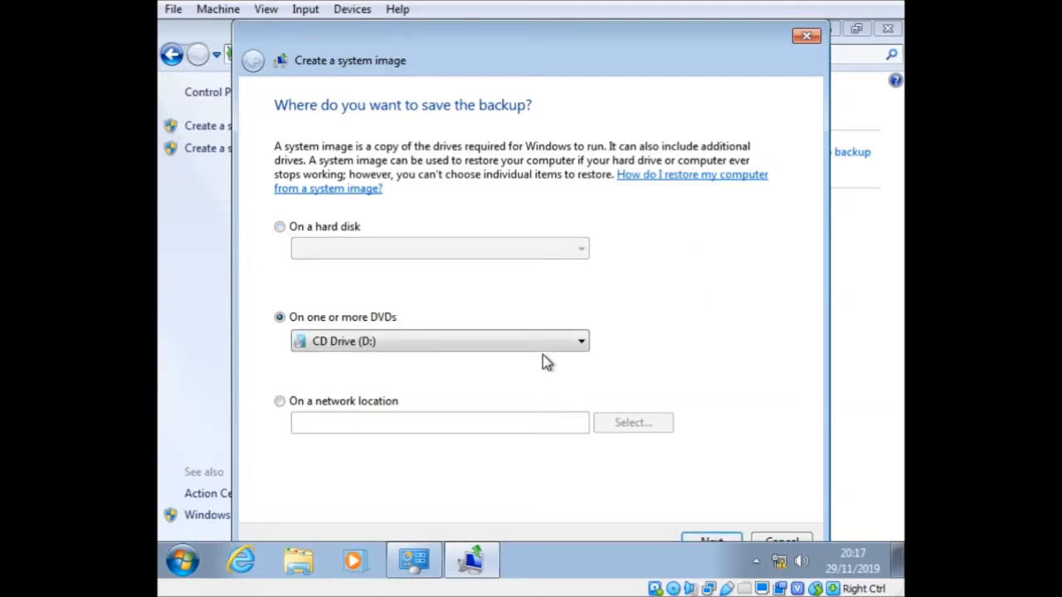
Step: Check the 'On a hard disk' destination list, find it empty, and switch to Windows Explorer
click(324, 230)
click(423, 249)
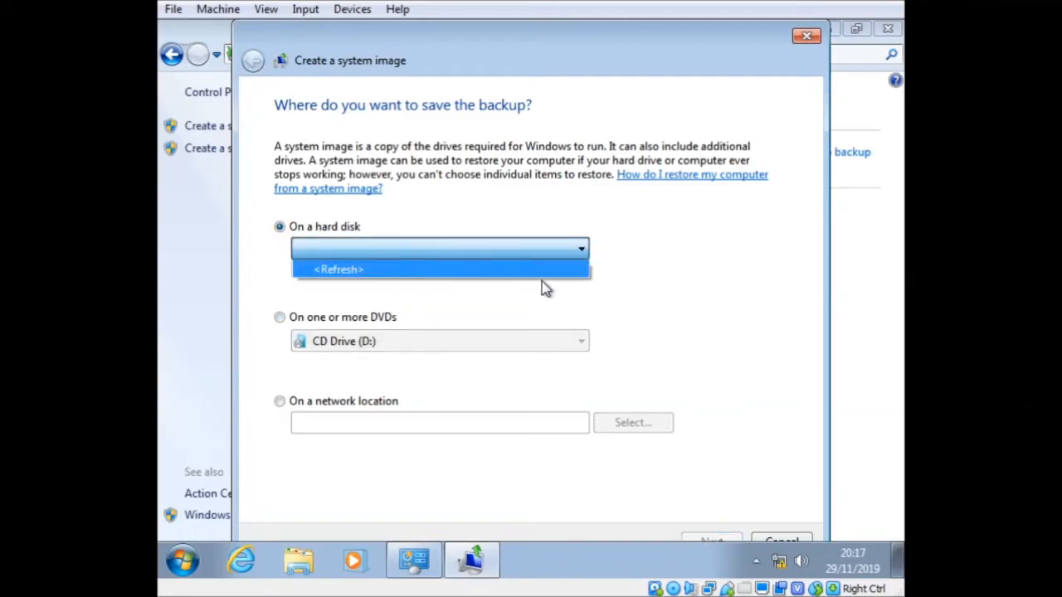
click(689, 287)
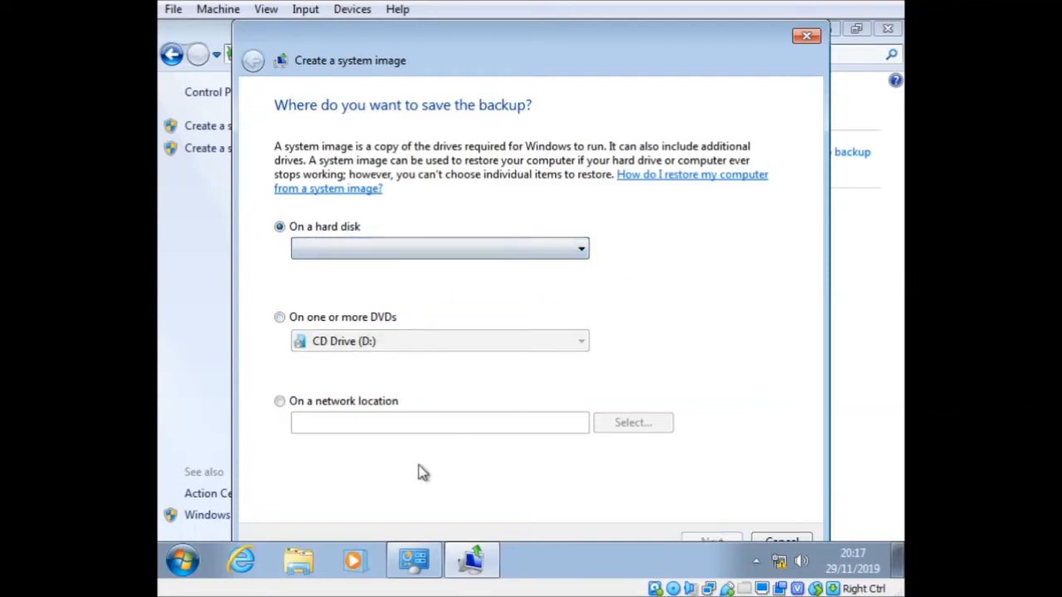
click(301, 563)
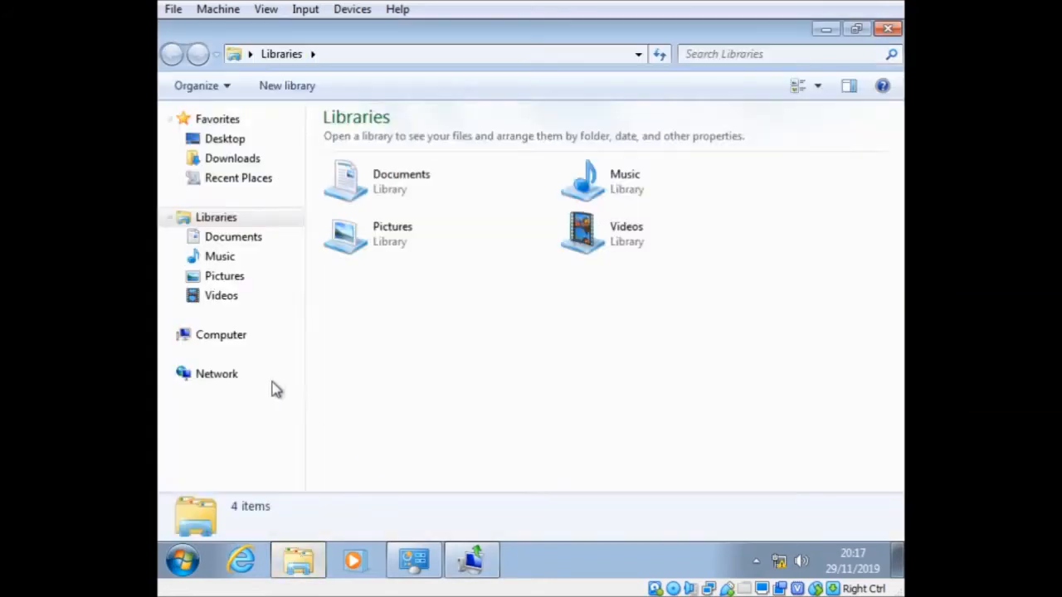
Step: View Computer's drives (only Local Disk C: and CD Drive D:), then minimize Explorer
click(221, 336)
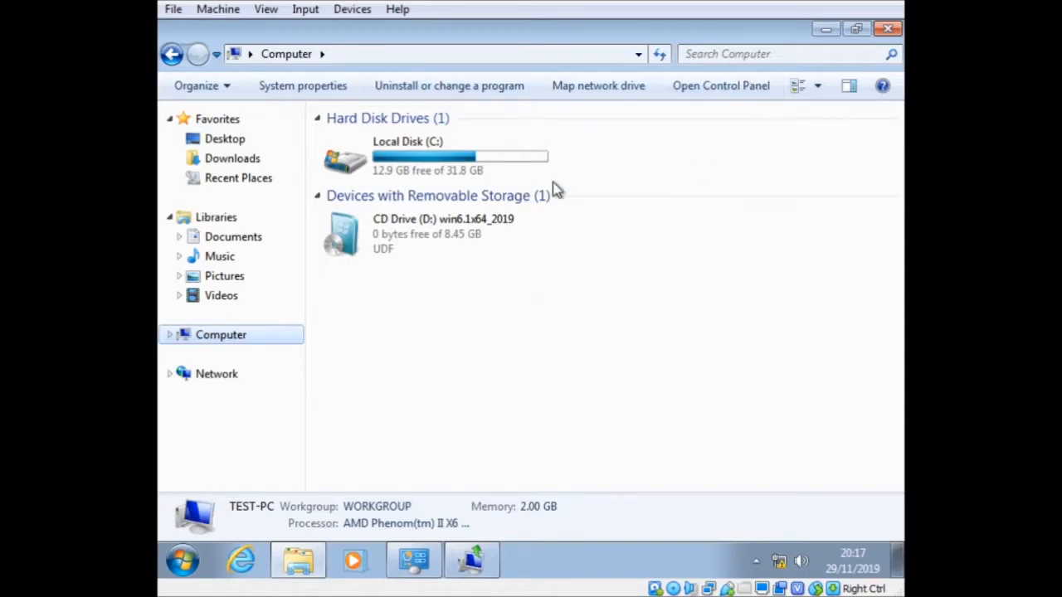
click(828, 30)
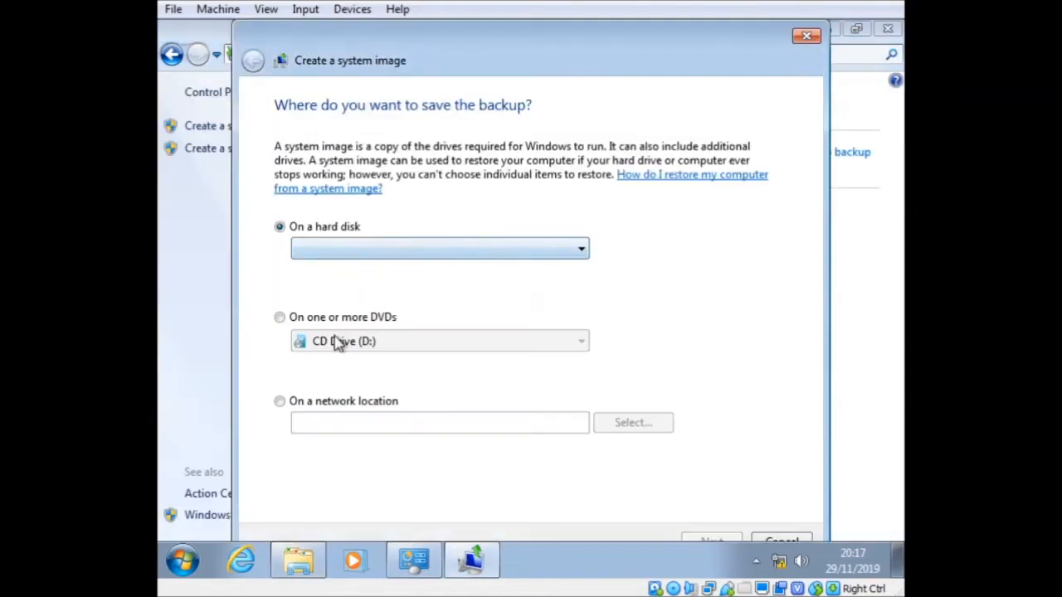
Step: Try the DVD destination list and the network location option in the system image wizard
click(336, 317)
click(471, 342)
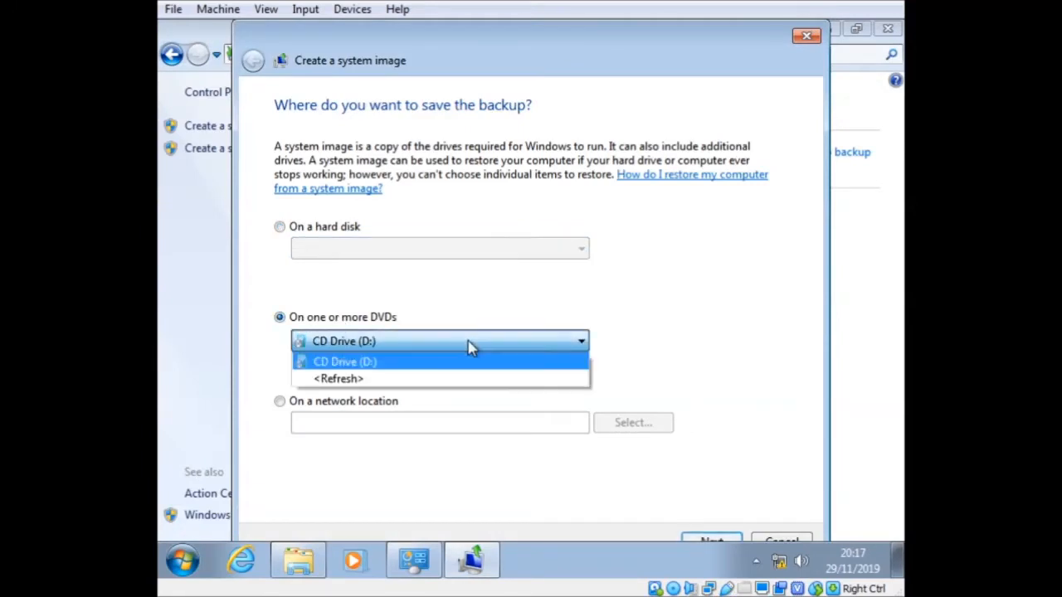
click(472, 346)
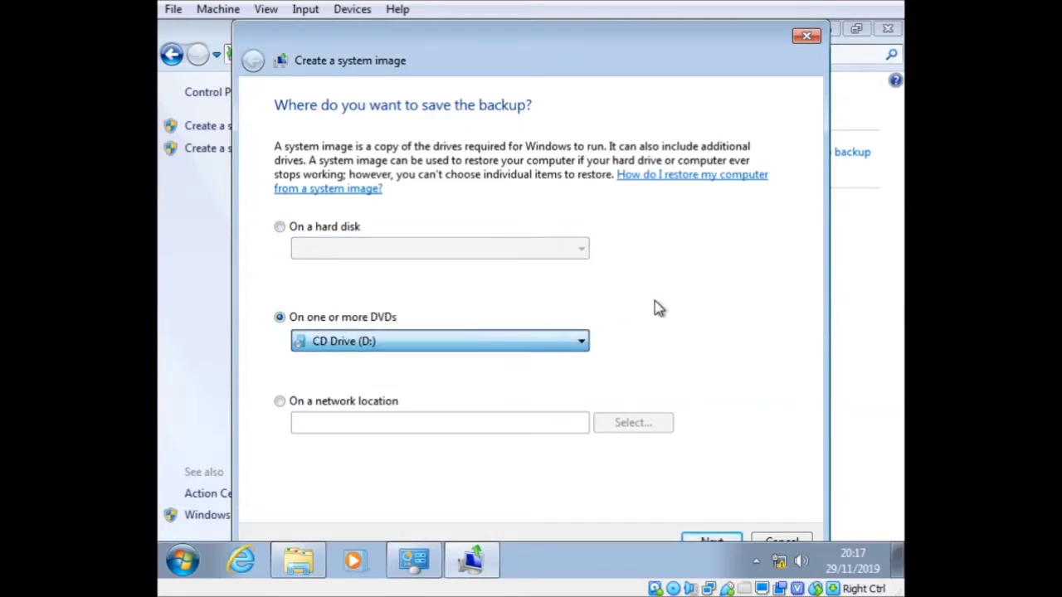
click(349, 404)
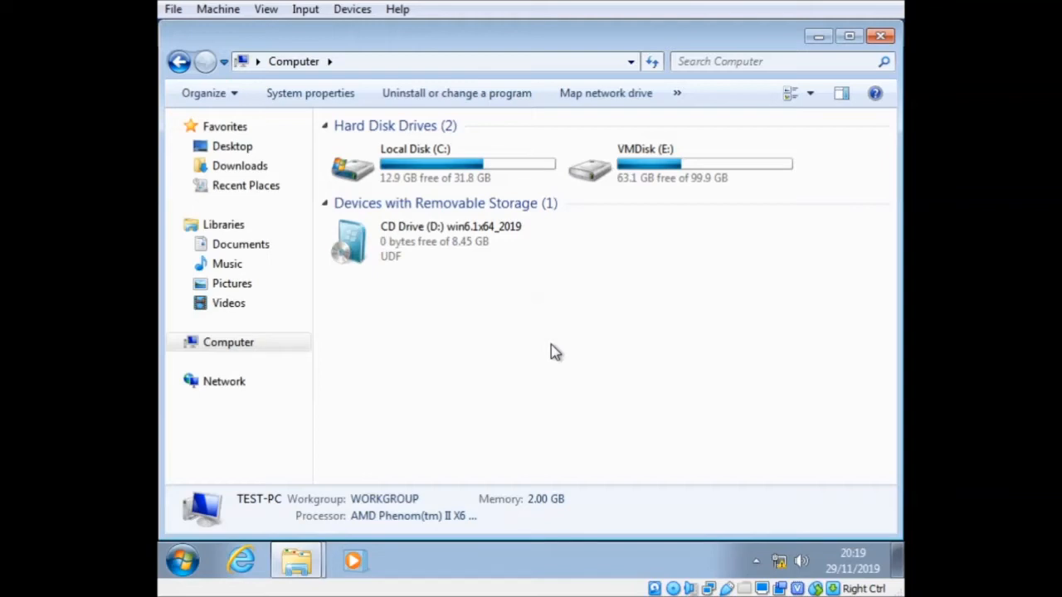
Step: Inspect Local Disk (C:) and VMDisk (E:) details, then bring up Computer's context actions
click(474, 166)
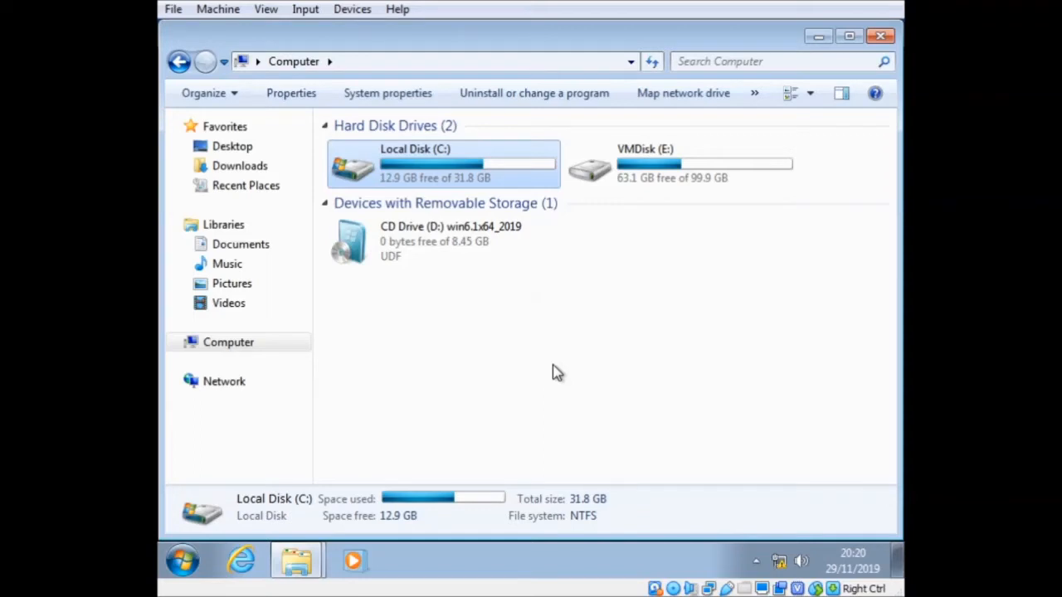
click(718, 178)
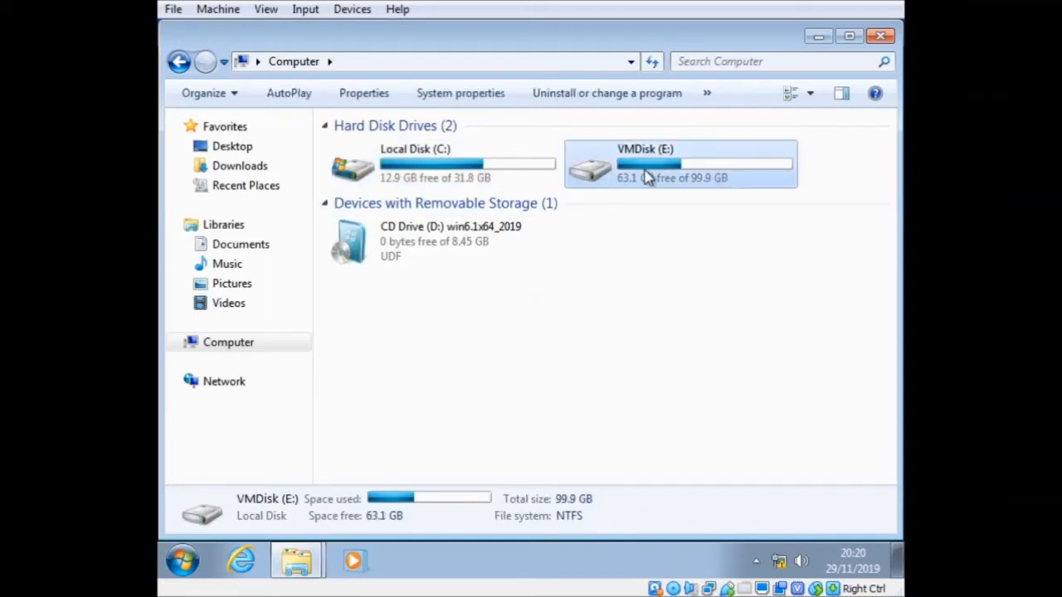
click(668, 287)
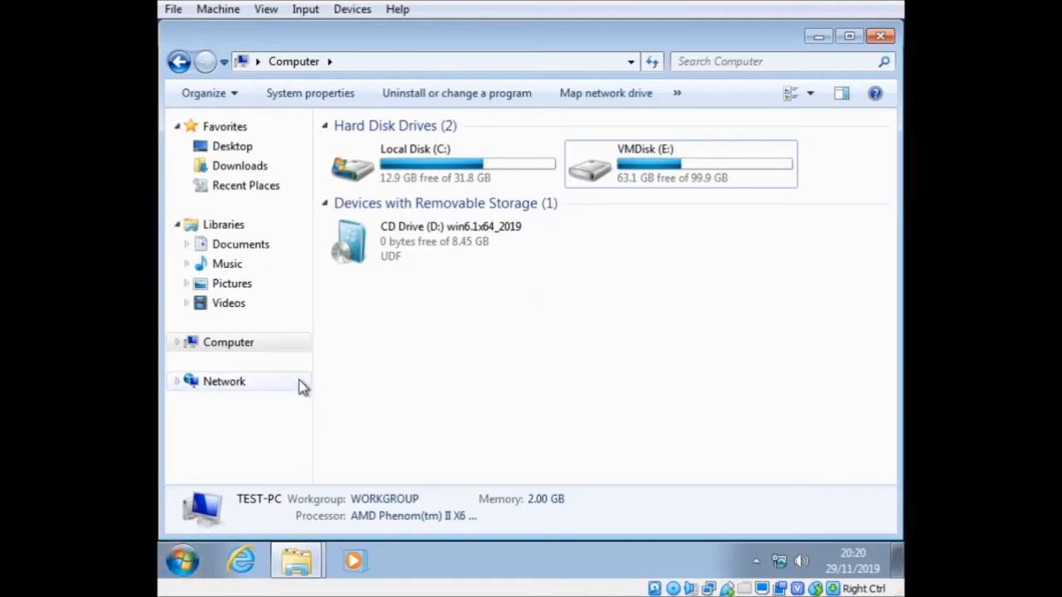
click(228, 342)
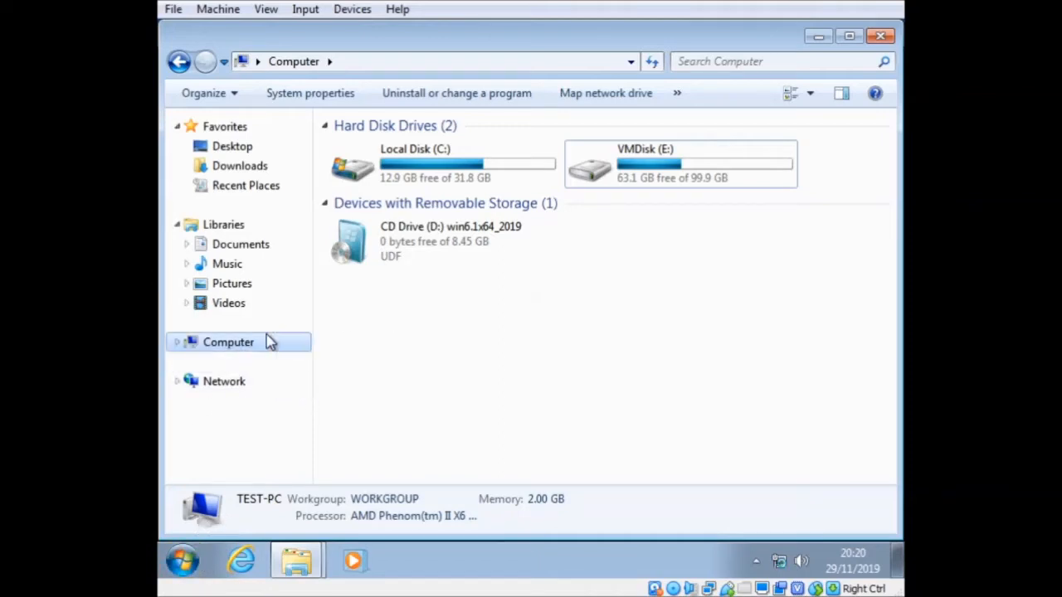
right_click(224, 342)
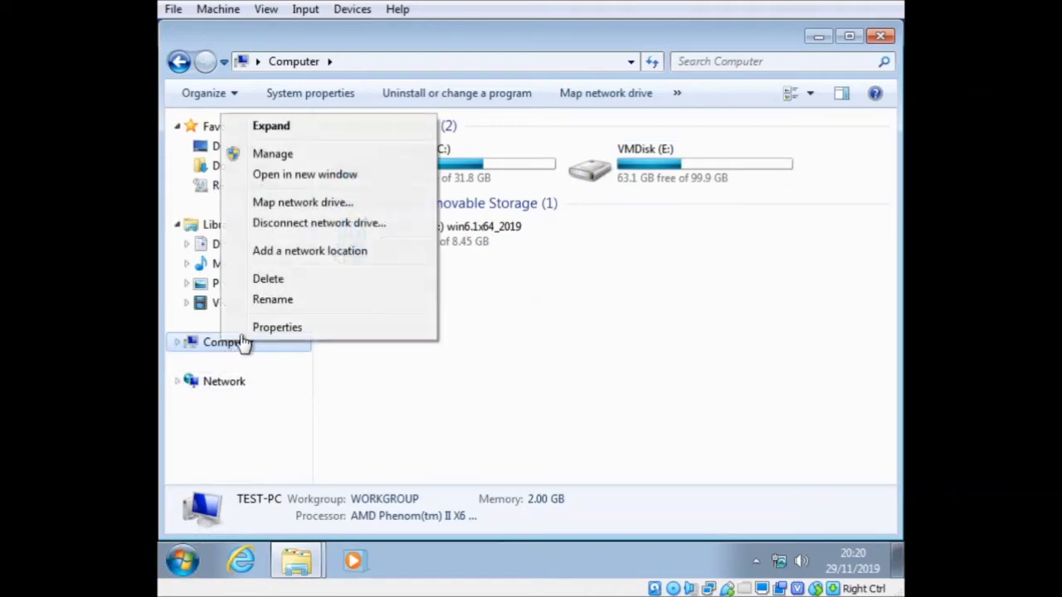
Step: In Disk Management confirm Disk 0 holds C: and Disk 1 holds 100 GB VMDisk (E:), then close it
click(272, 153)
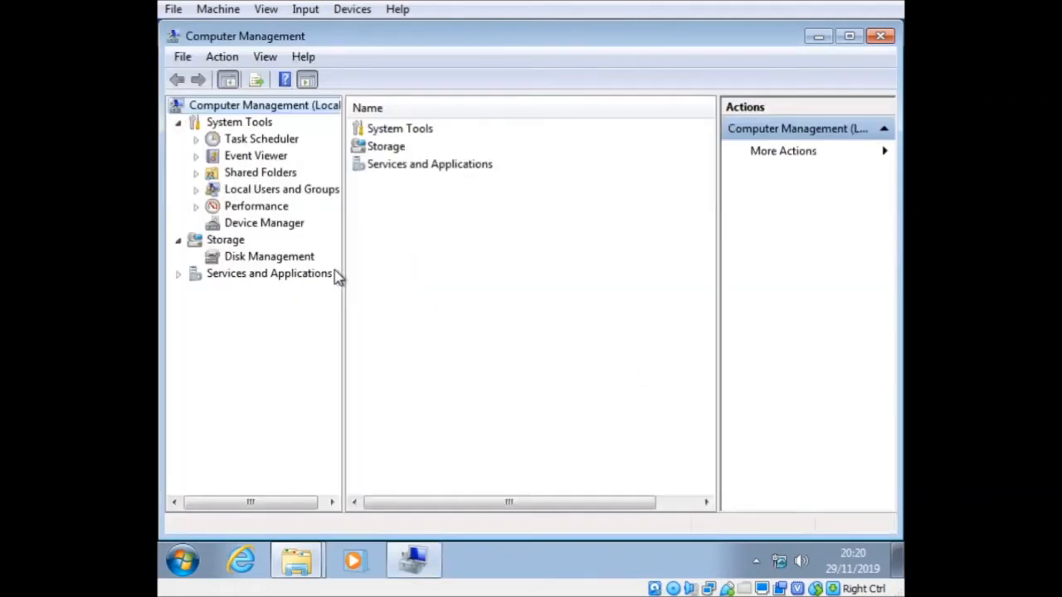
click(270, 256)
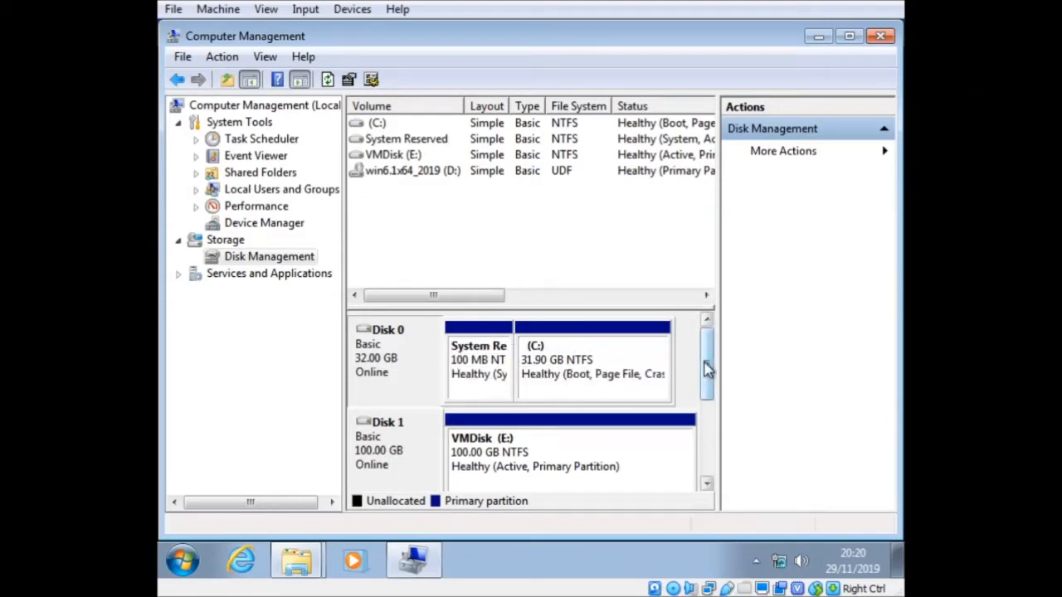
drag(708, 367, 708, 398)
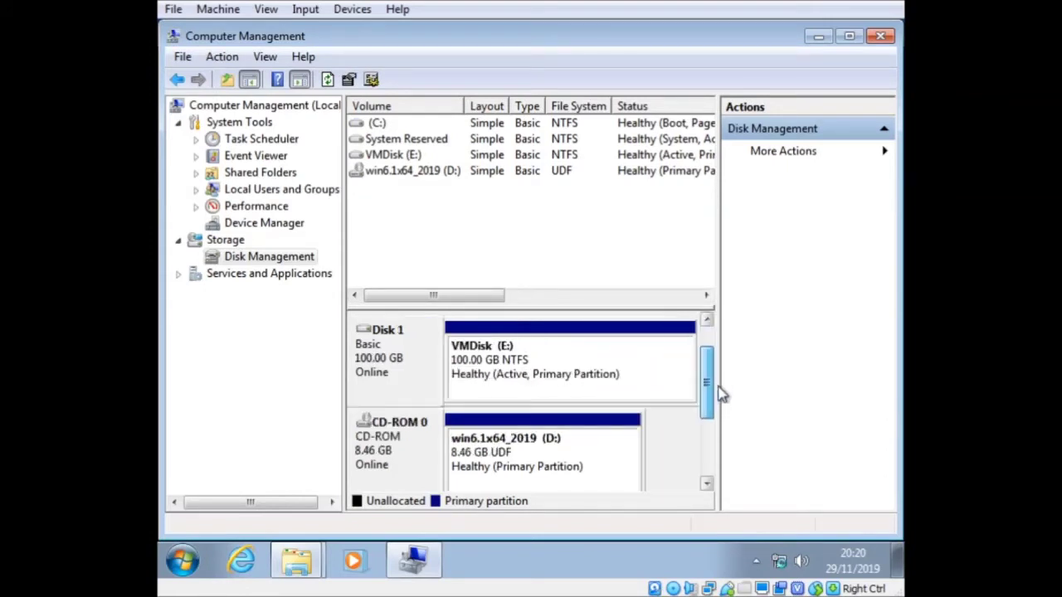
click(581, 369)
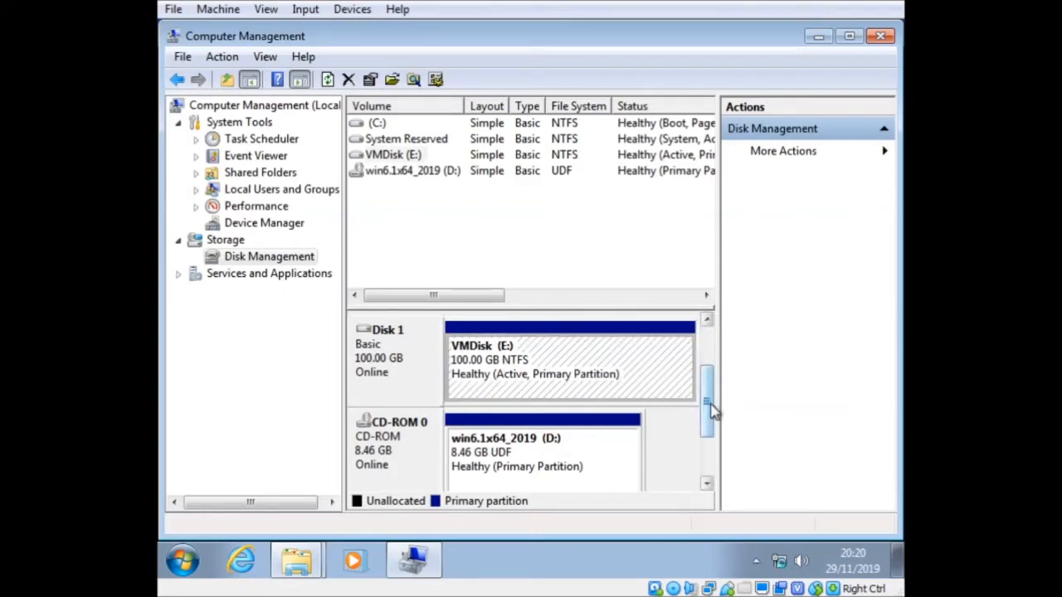
drag(708, 407, 716, 374)
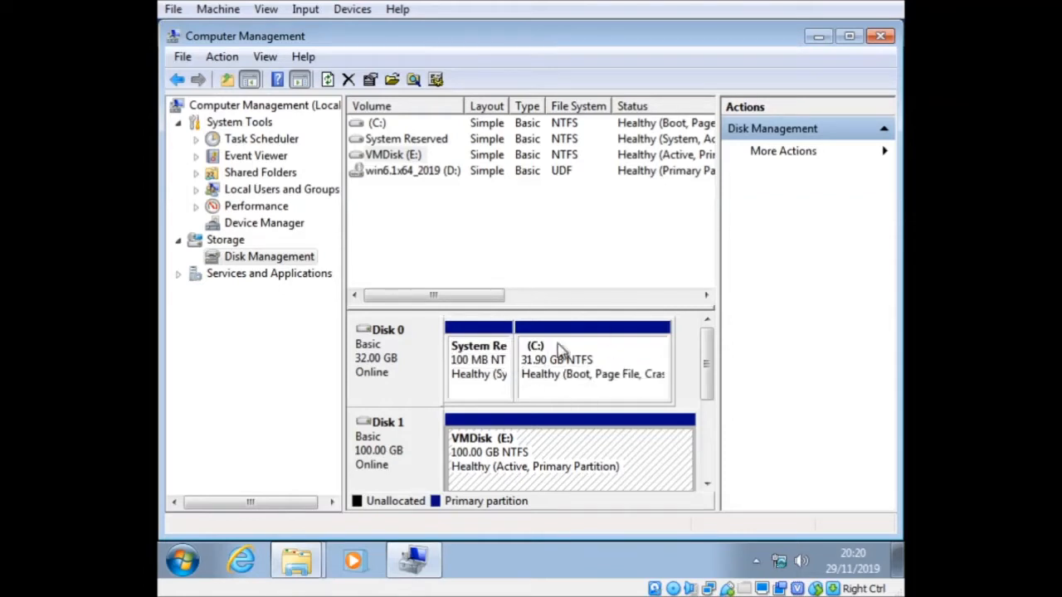
click(879, 37)
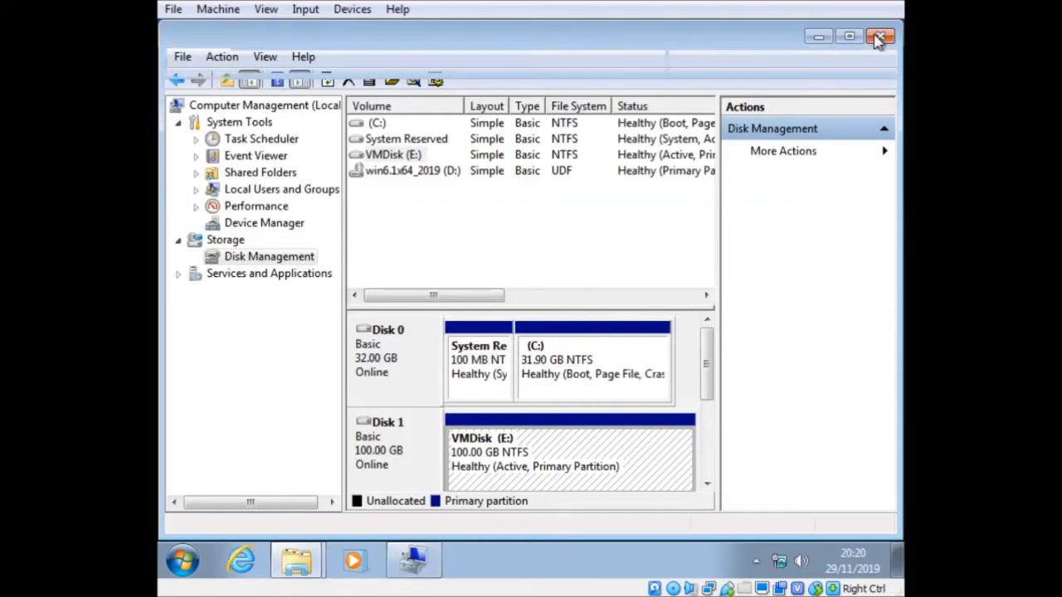
Step: Return to Backup and Restore via Control Panel and begin creating a system image again
click(182, 562)
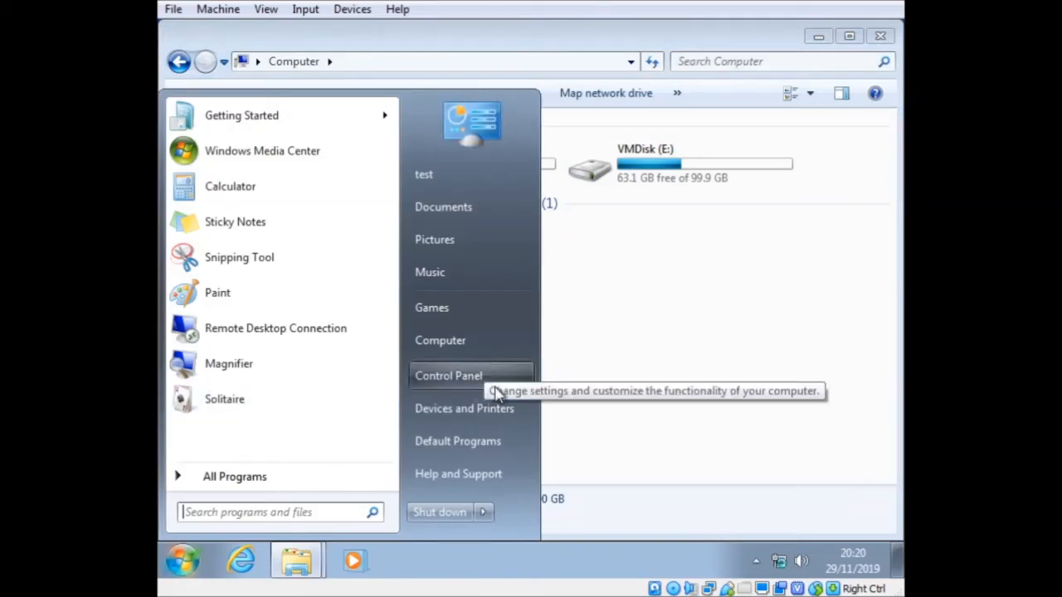
click(448, 375)
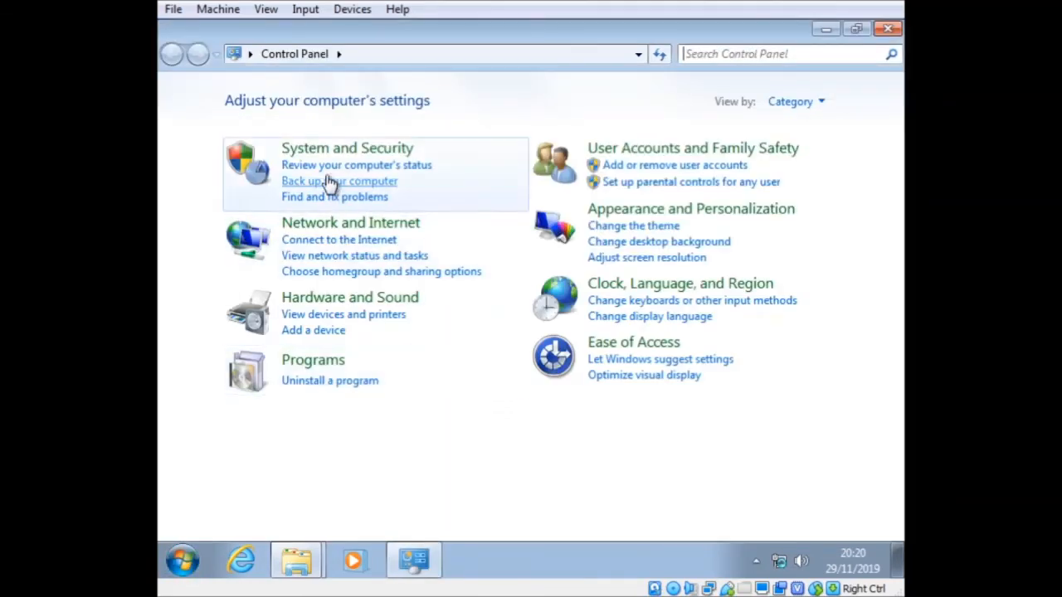
click(332, 149)
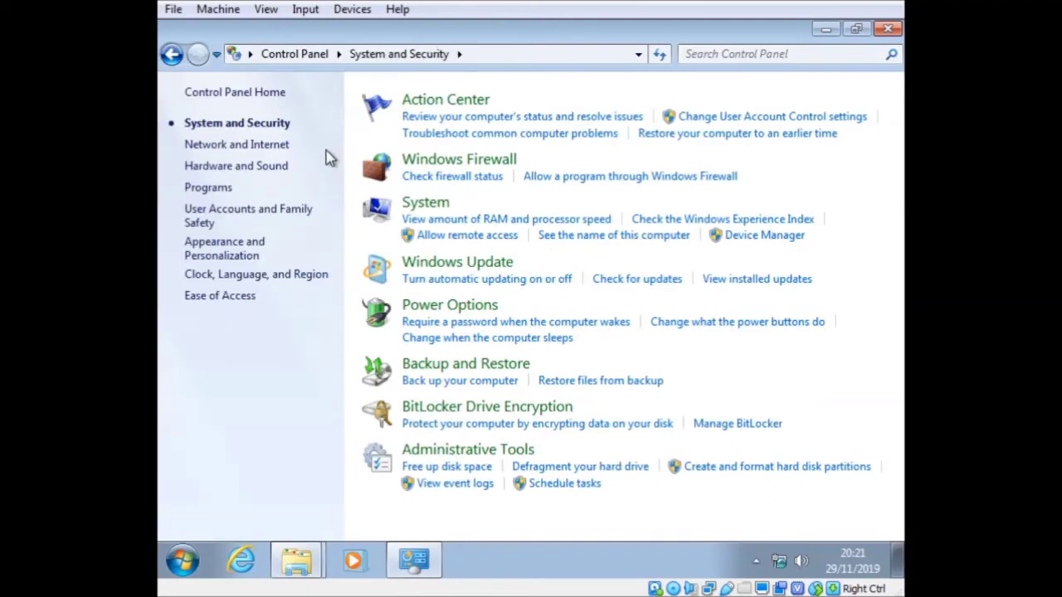
click(455, 366)
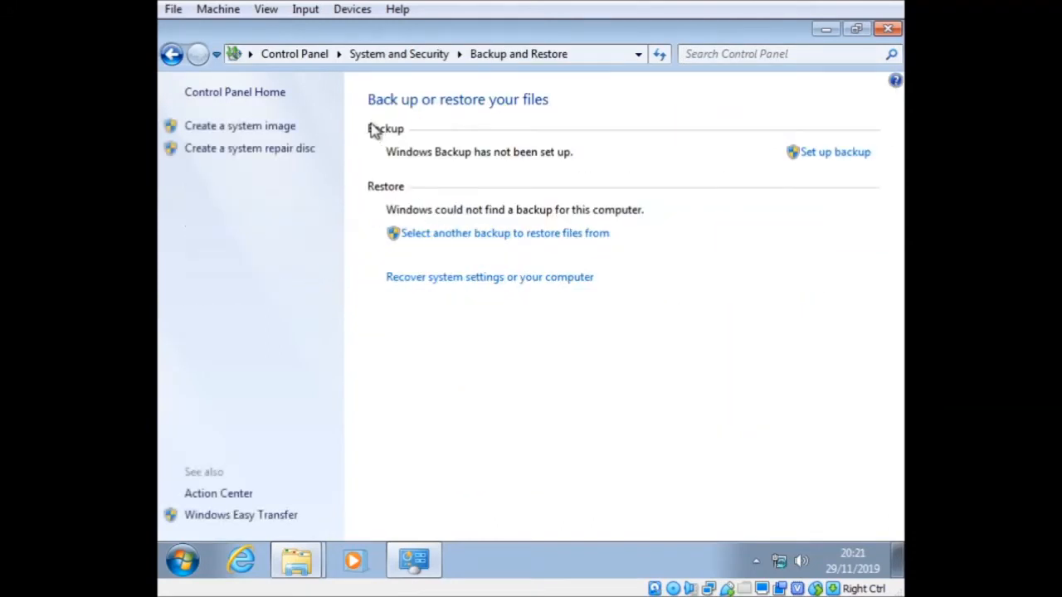
click(590, 56)
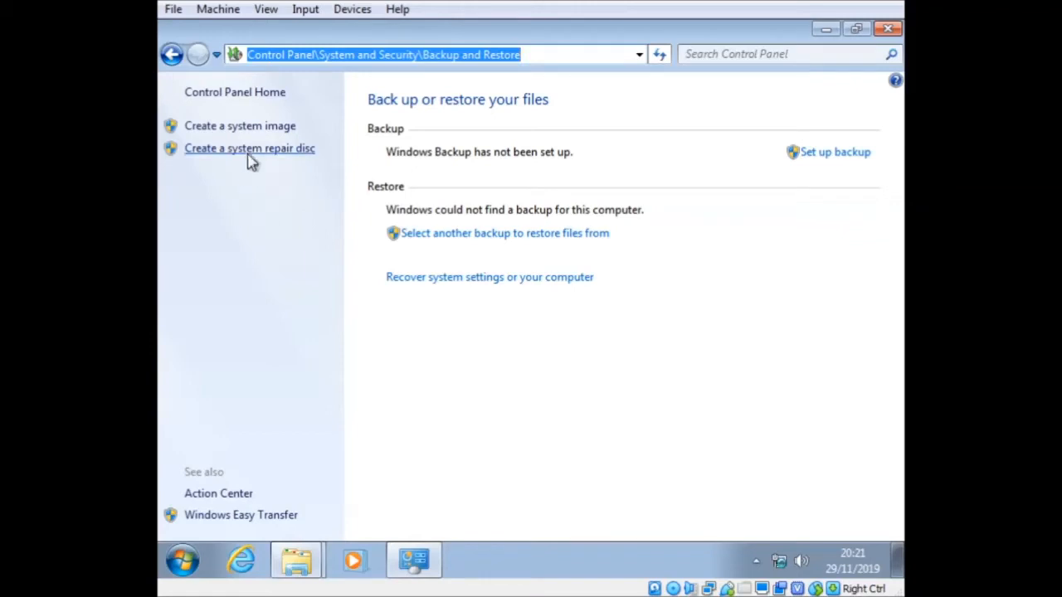
click(252, 126)
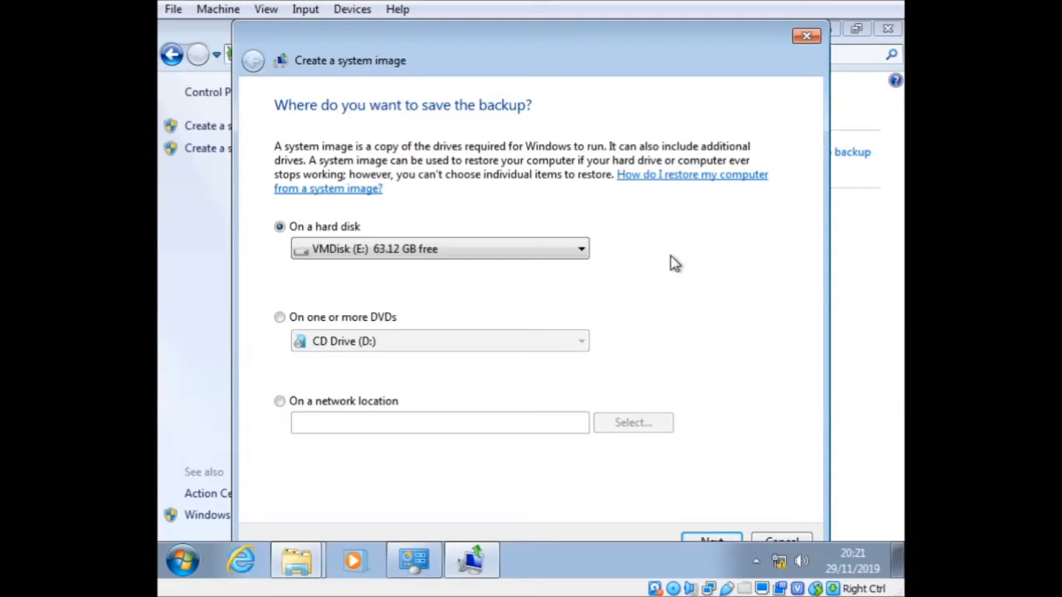
Step: Keep VMDisk (E:) as the hard disk destination and continue to the confirmation summary
click(439, 249)
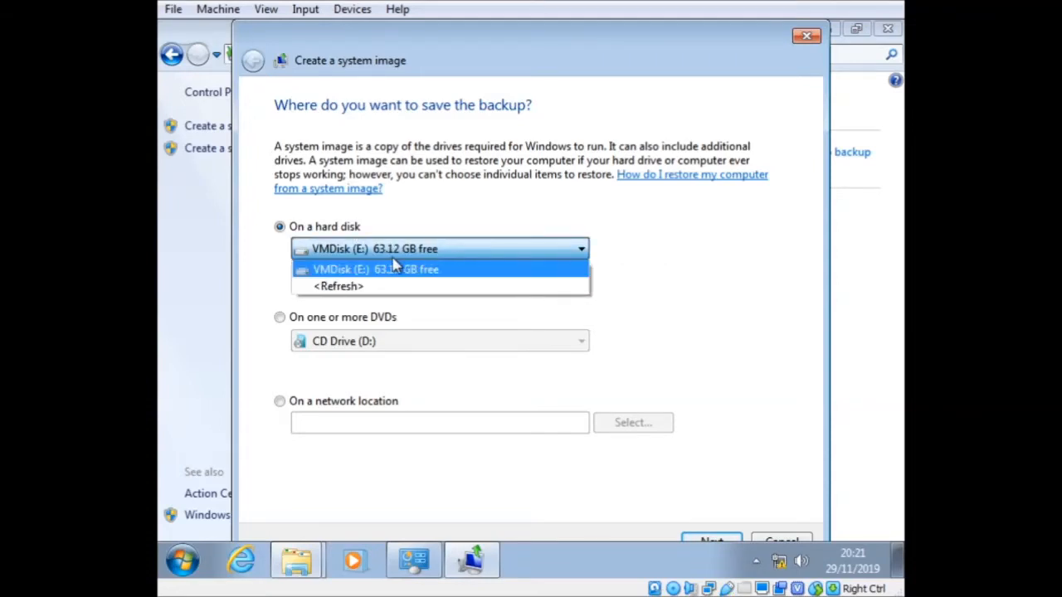
click(593, 272)
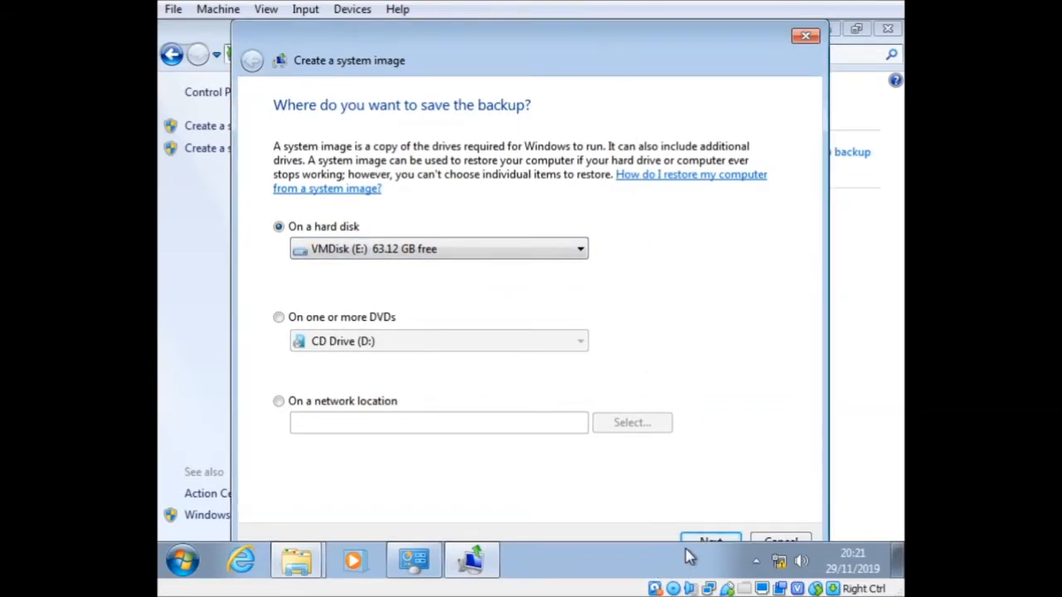
click(706, 539)
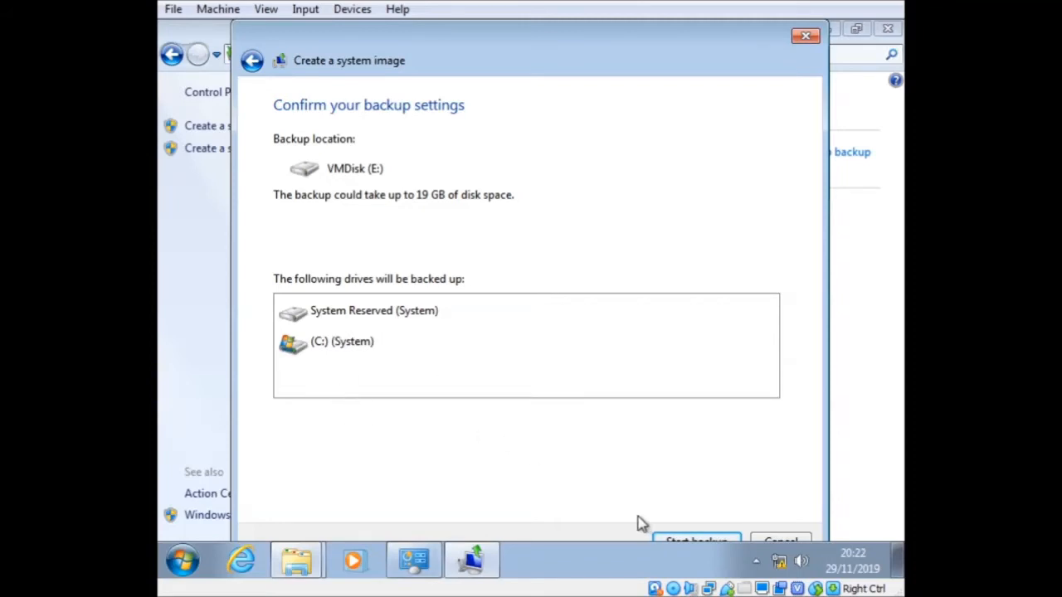
Step: Start the system image backup of System Reserved and C: onto VMDisk (E:)
click(694, 540)
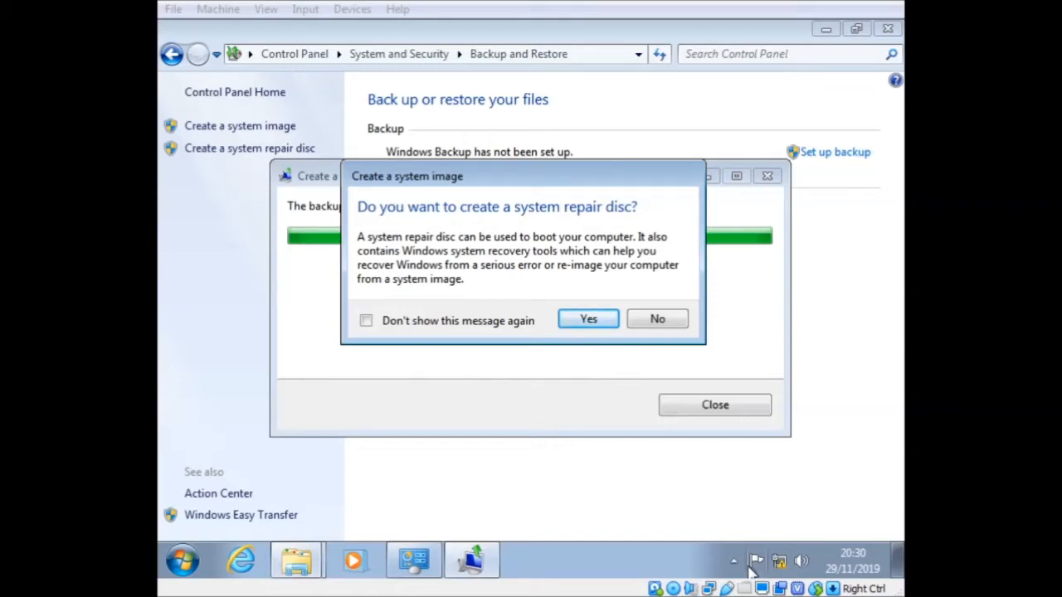
Step: Agree to make a system repair disc, then abandon it after the no-disc-burner error
click(589, 319)
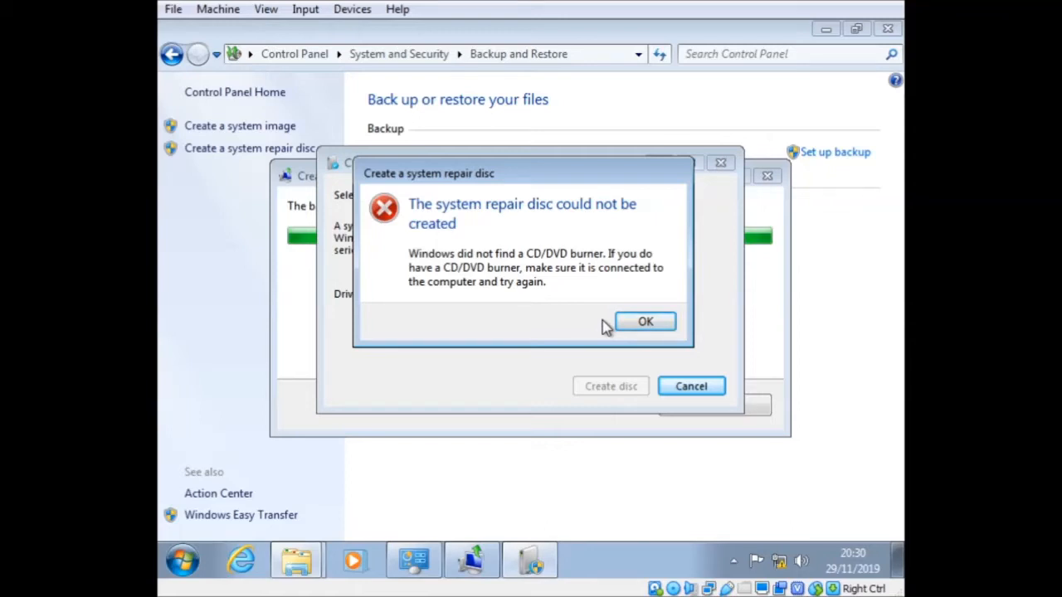
click(668, 323)
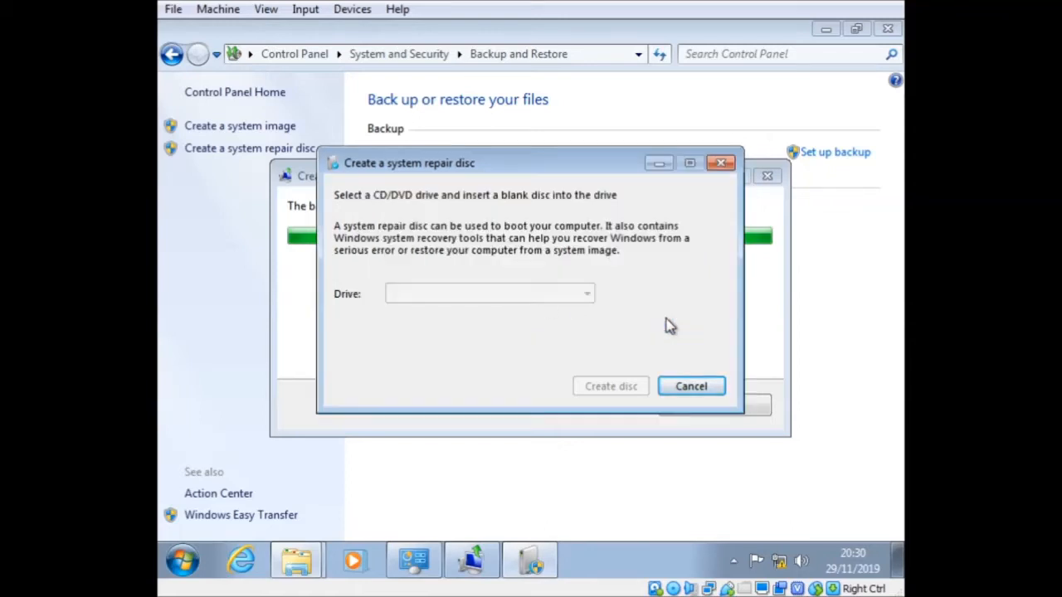
click(691, 385)
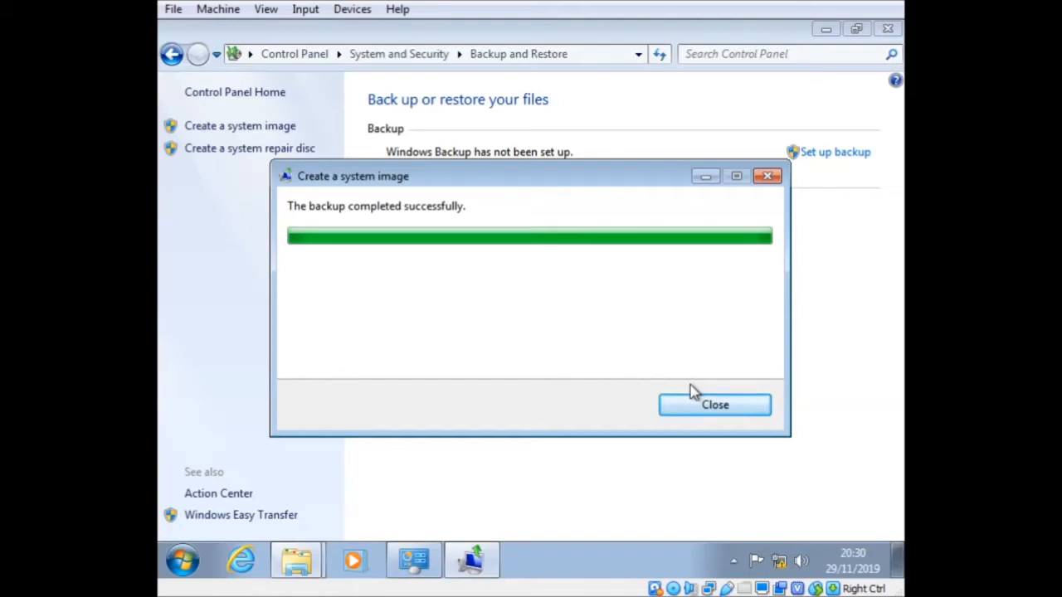
Step: Check the VM's optical drive under Devices, then close the completed backup and Backup and Restore
click(352, 9)
mouse_move(393, 32)
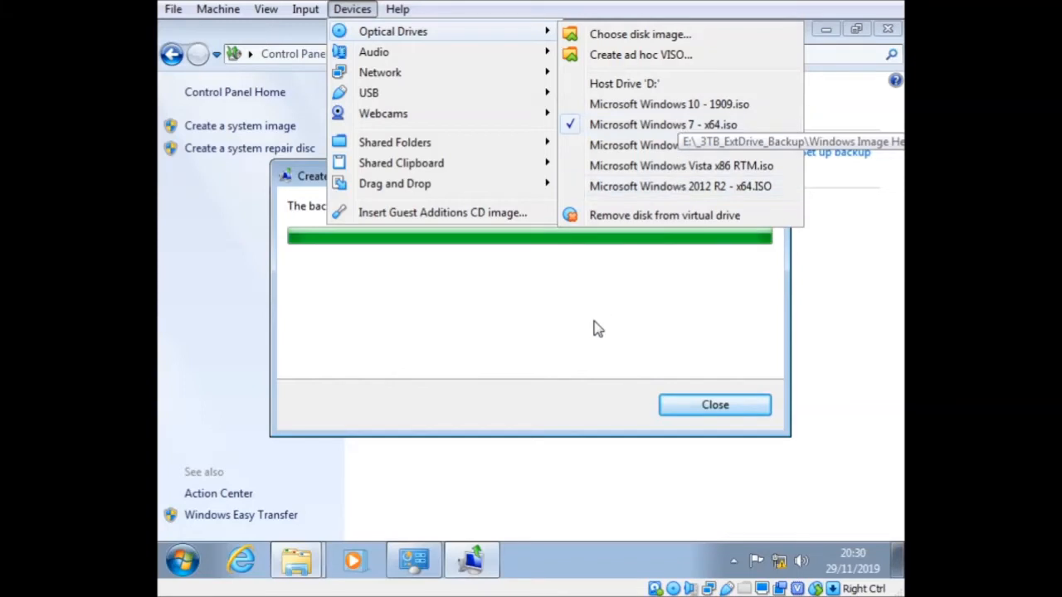
click(614, 357)
click(715, 405)
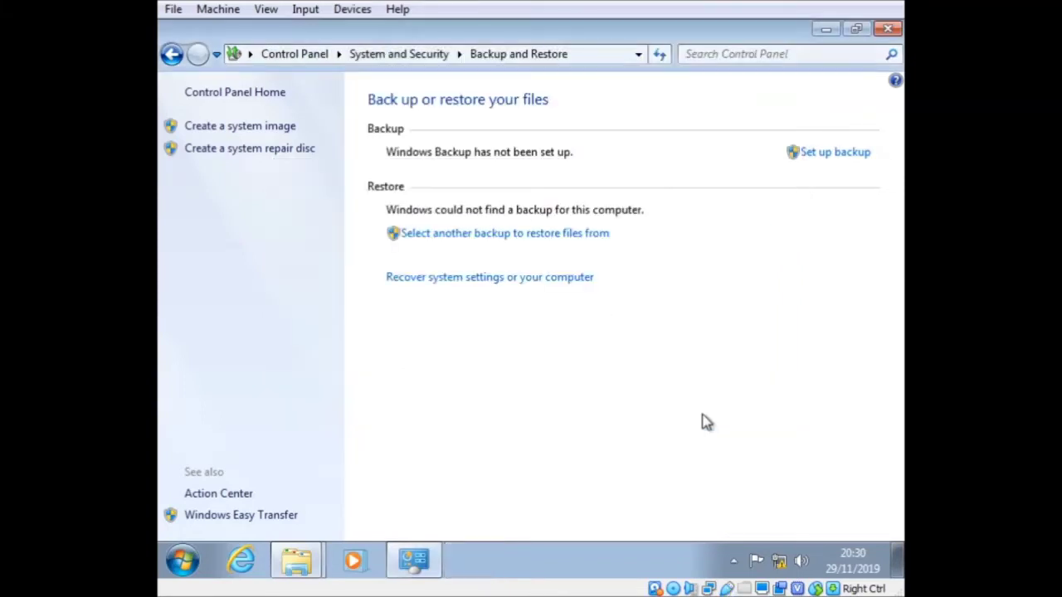
click(889, 29)
click(677, 176)
double_click(678, 175)
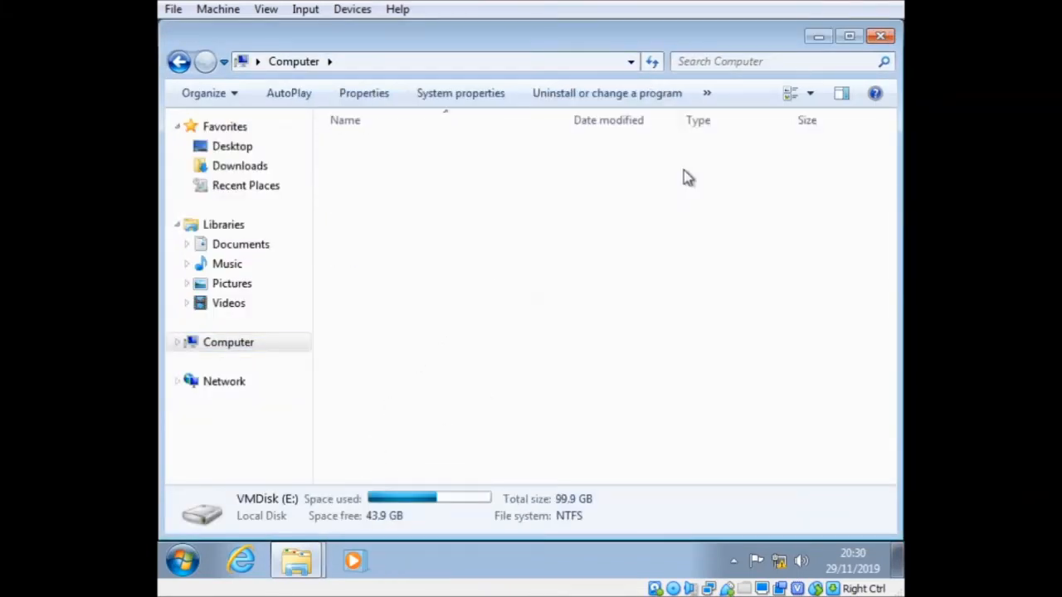
scroll(452, 249, down, 1)
scroll(453, 204, up, 1)
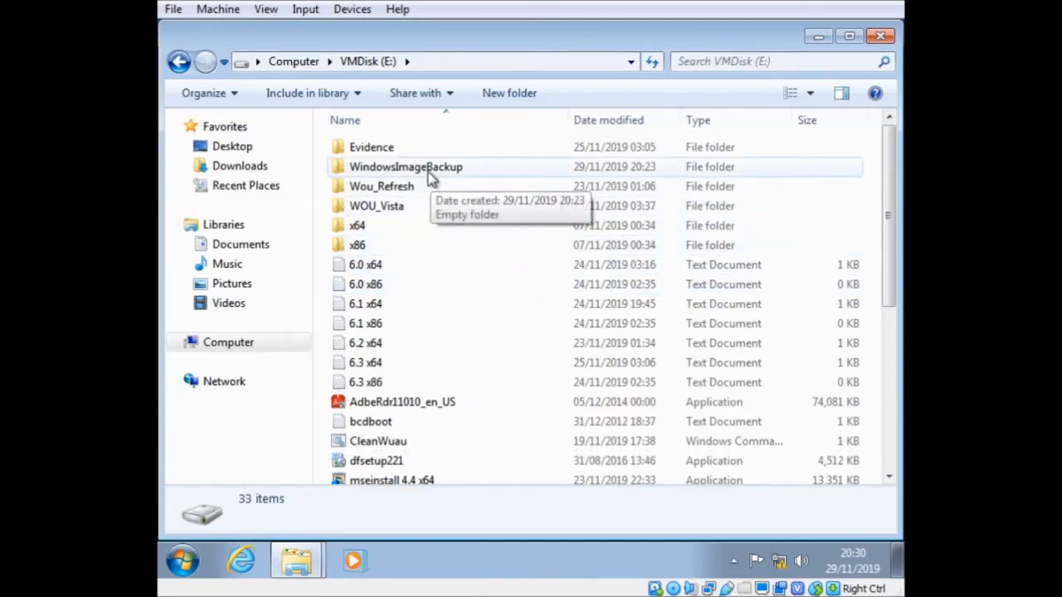
double_click(432, 166)
click(556, 313)
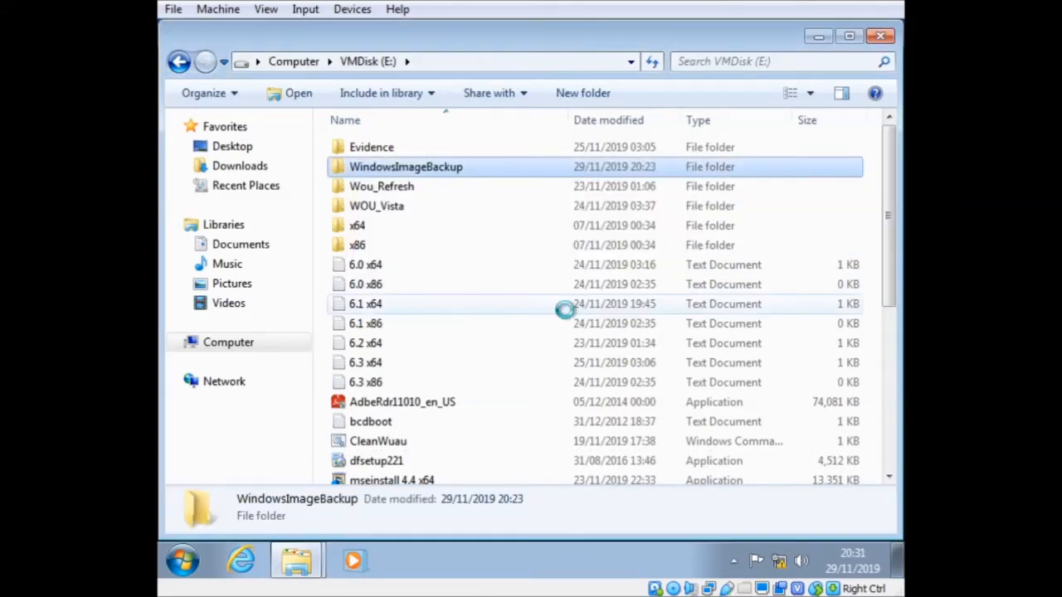
double_click(400, 150)
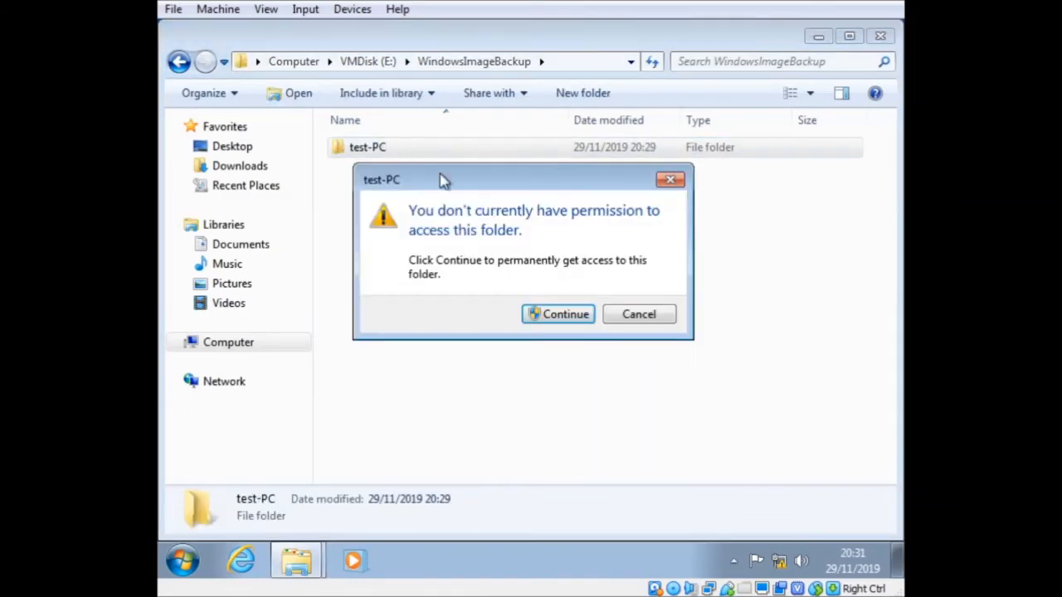
click(556, 313)
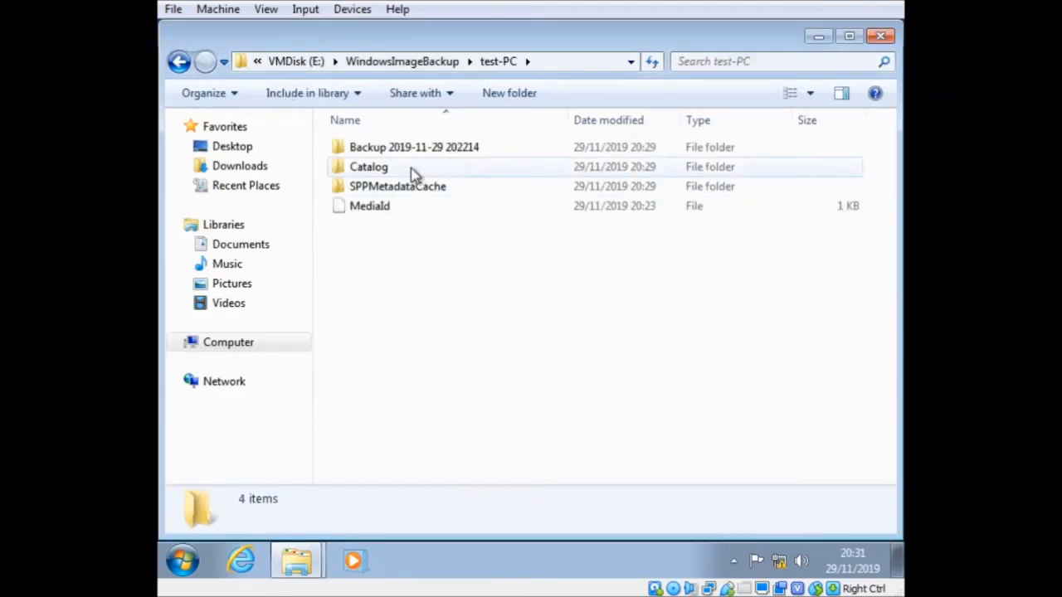
double_click(415, 147)
click(556, 314)
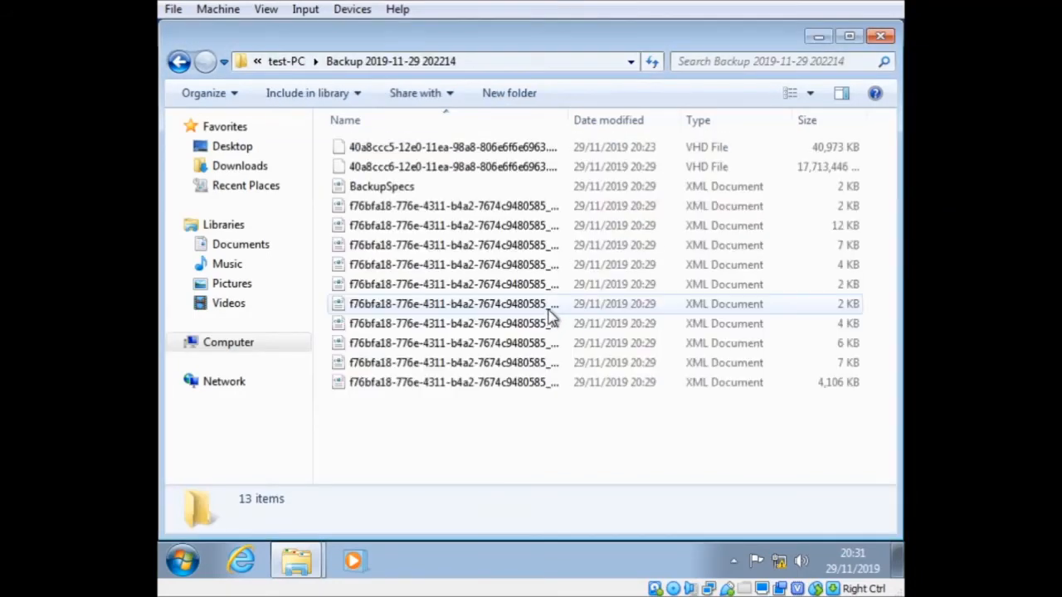
Step: Inspect the VHD files in the backup folder, including the 16.8 GB system image
click(451, 166)
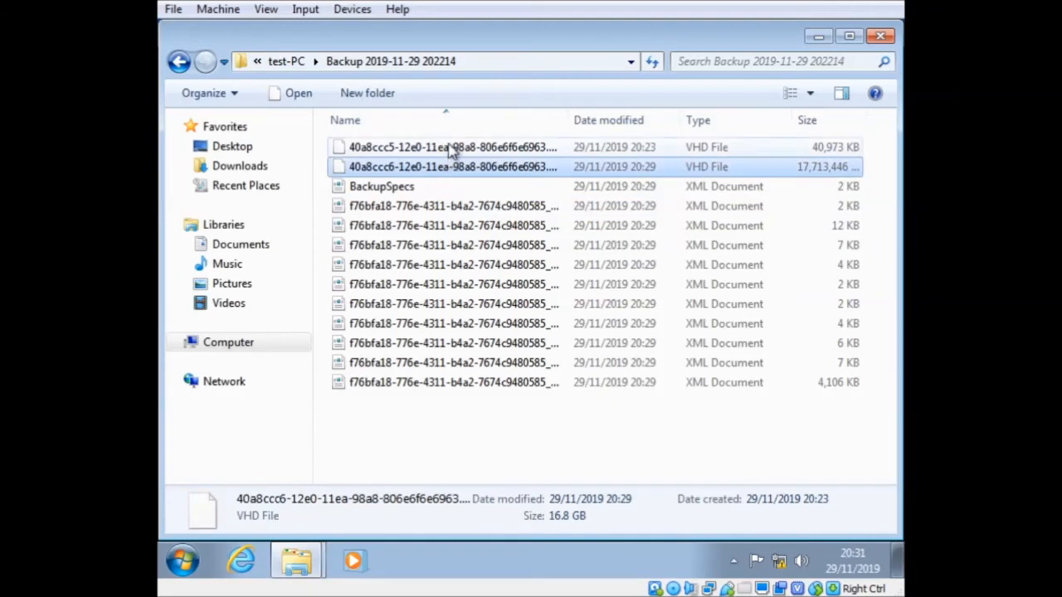
click(451, 148)
click(453, 168)
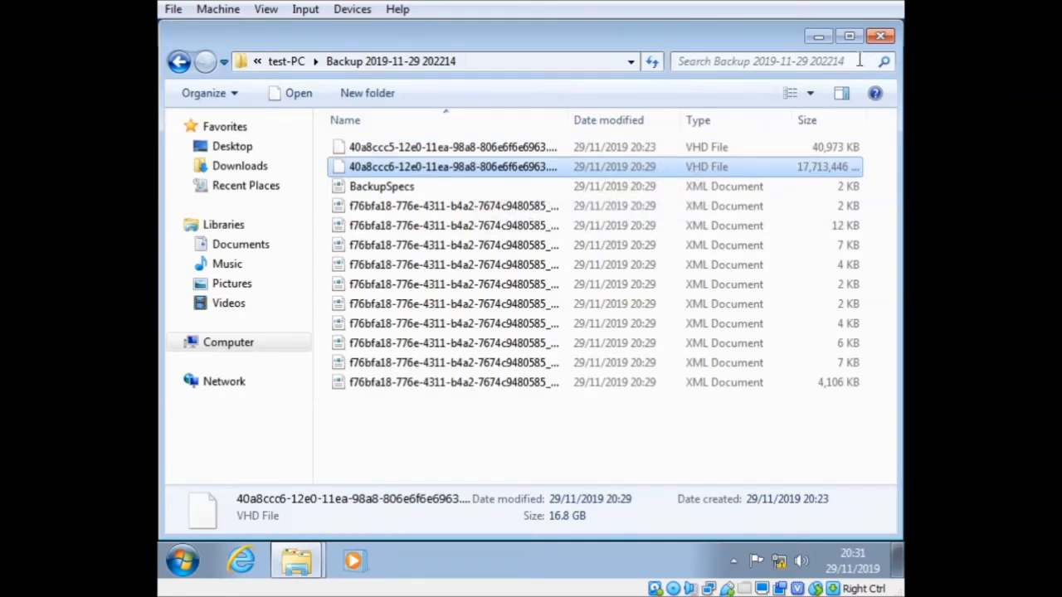
Step: Close Explorer and the AutoPlay prompt, then view the available screen resolutions
click(881, 35)
click(664, 52)
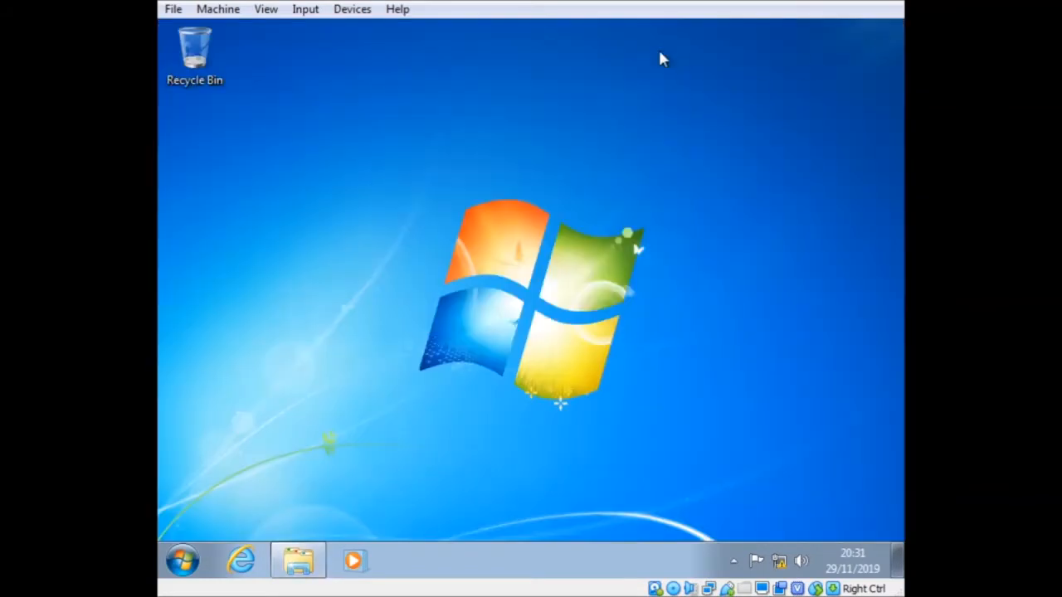
right_click(404, 122)
click(480, 279)
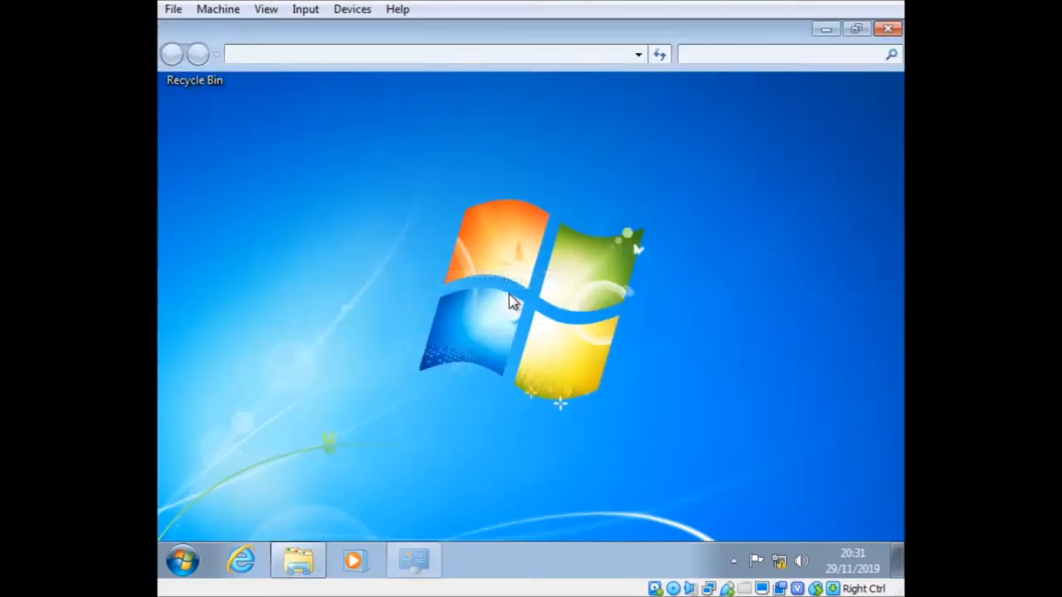
click(433, 284)
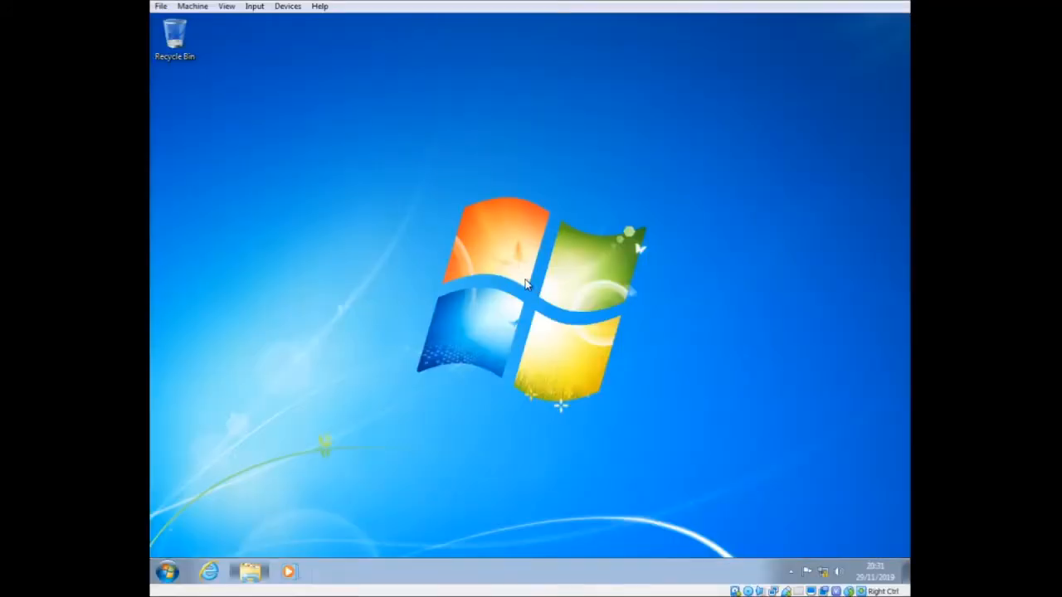
Step: Add the Clock gadget from the Gadgets gallery and remove the duplicate clock
right_click(515, 212)
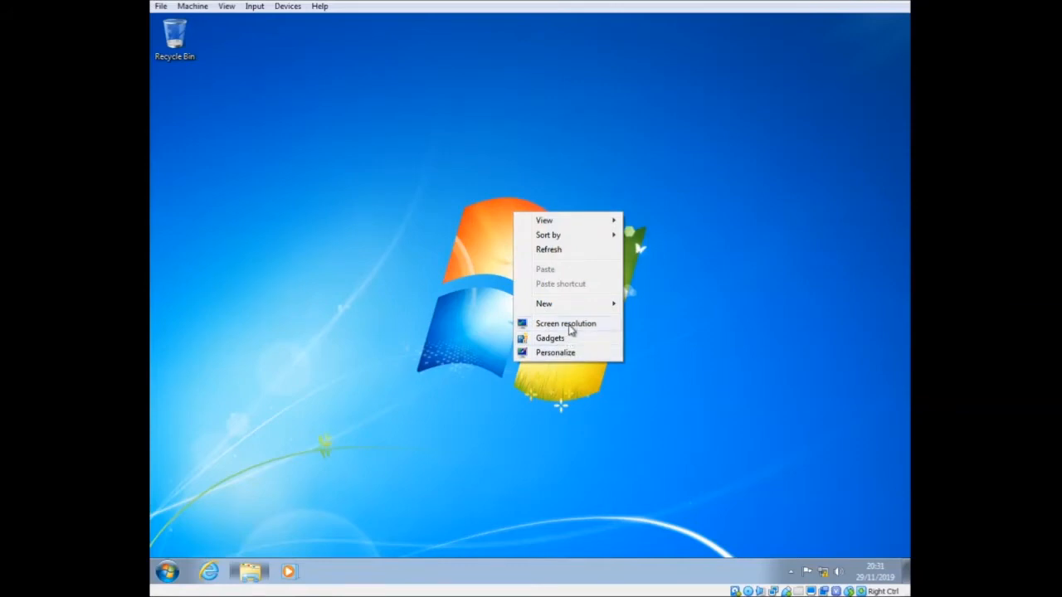
click(549, 338)
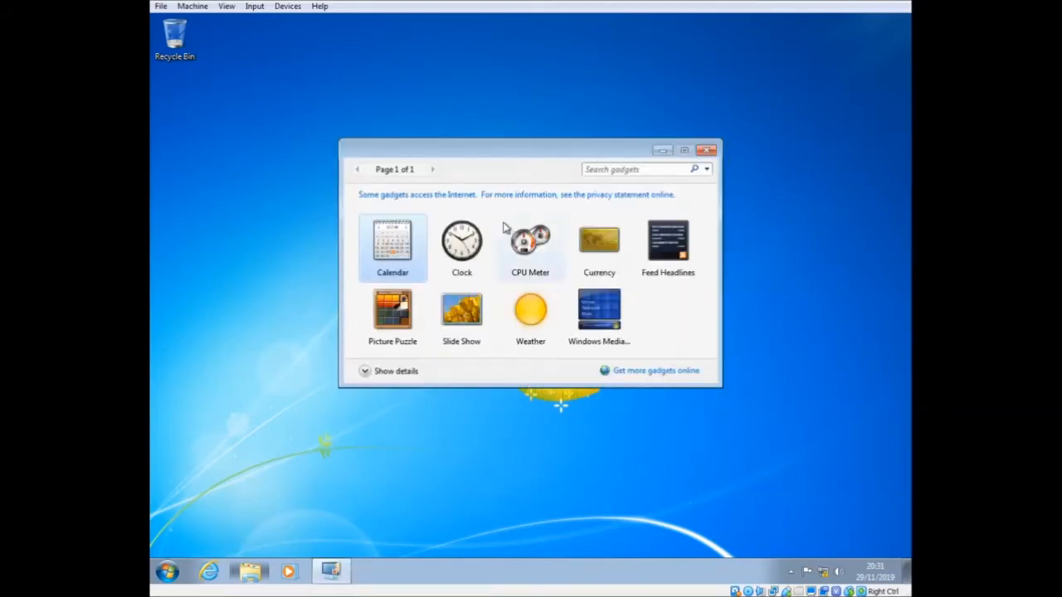
click(548, 253)
click(474, 249)
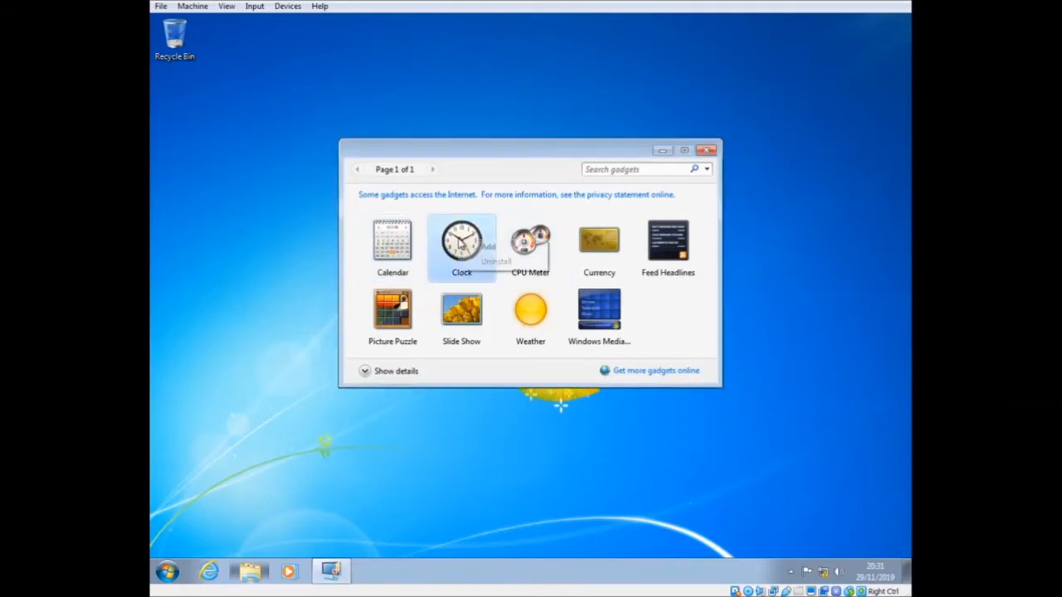
right_click(462, 240)
click(488, 247)
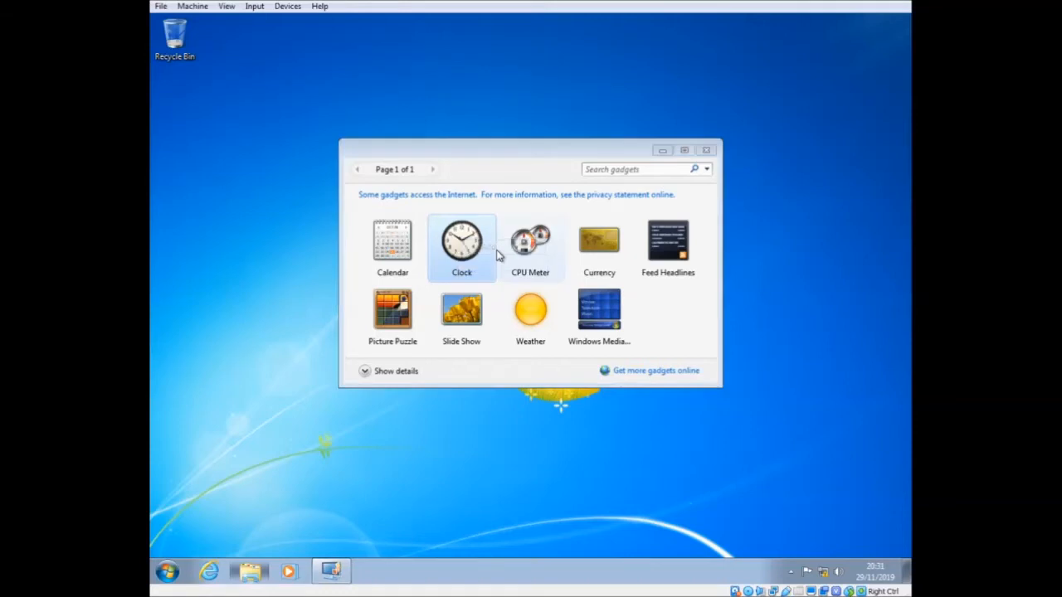
right_click(882, 156)
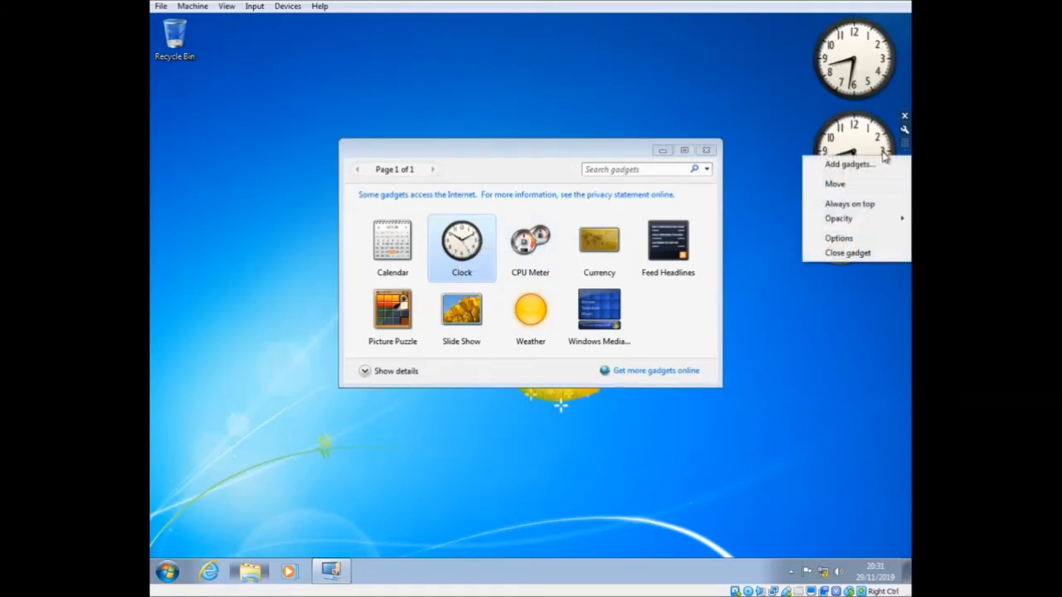
click(905, 117)
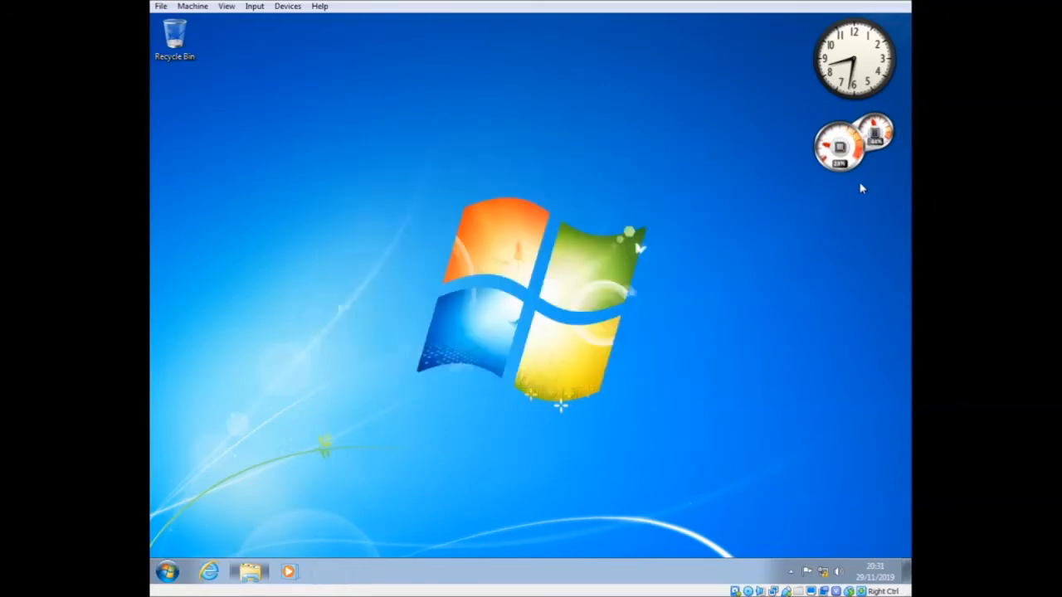
Step: Toggle the CPU Meter gadget to large size and back to small
right_click(478, 172)
click(717, 170)
click(905, 131)
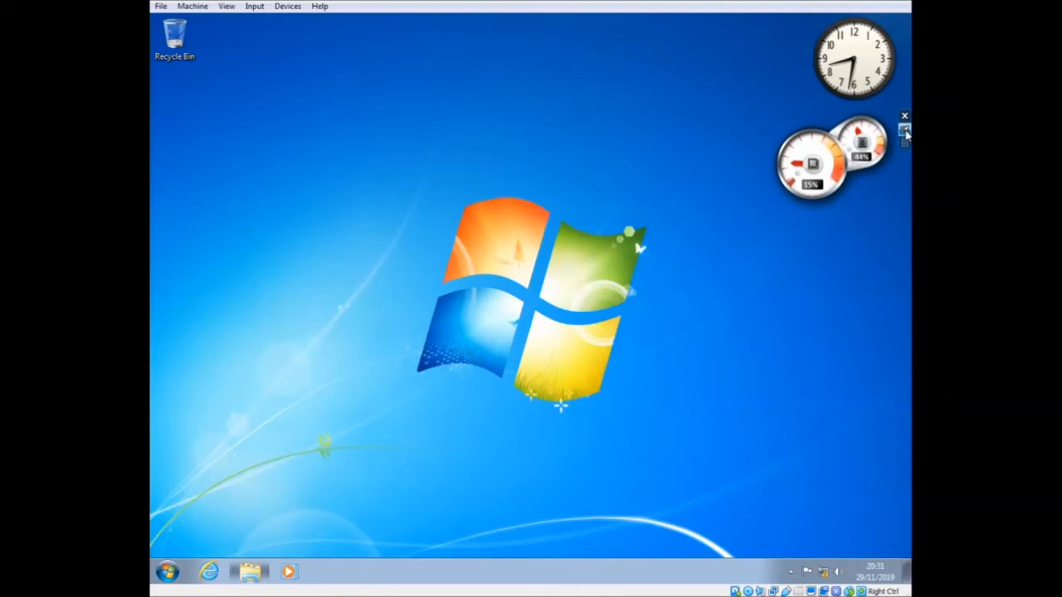
click(905, 131)
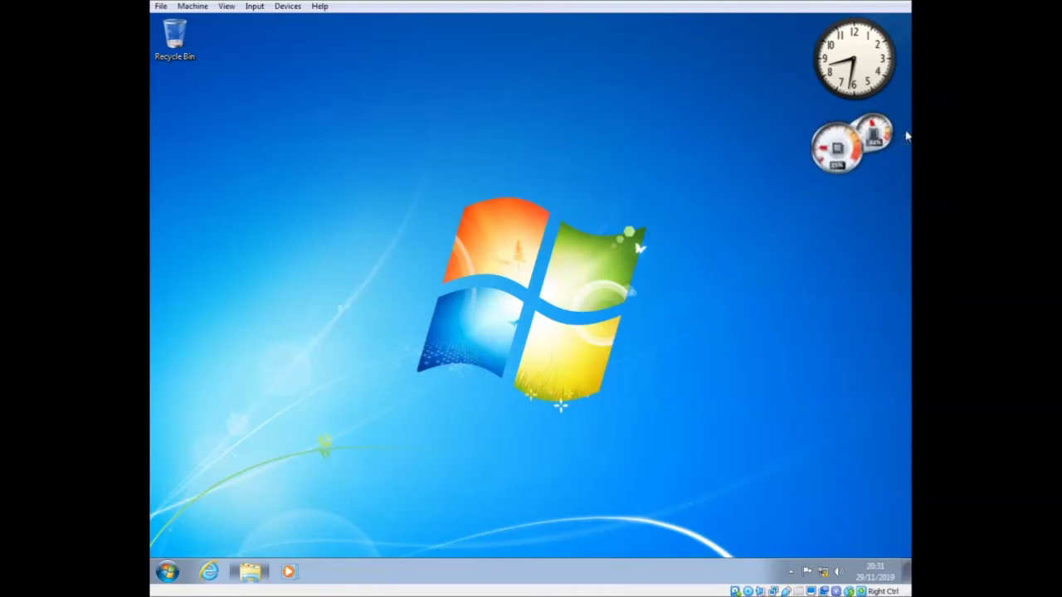
right_click(520, 164)
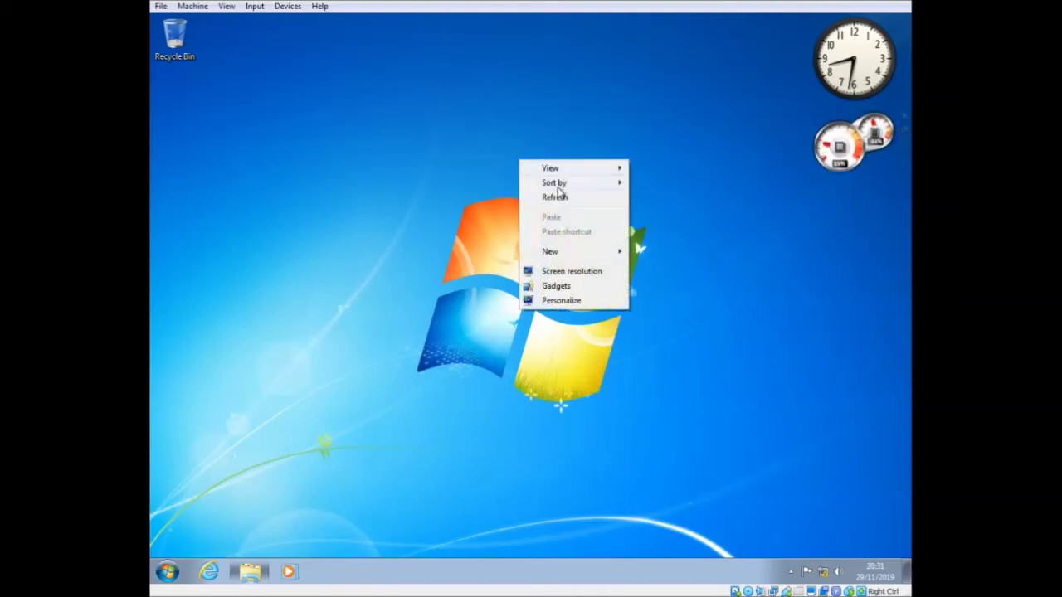
Step: Apply the Characters theme in Personalization
click(578, 299)
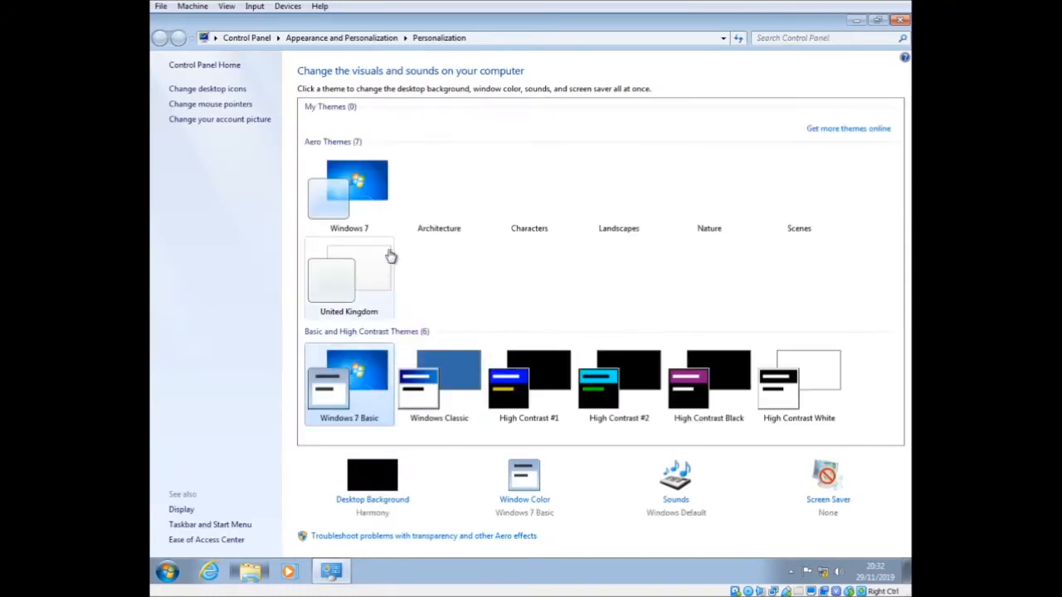
click(514, 199)
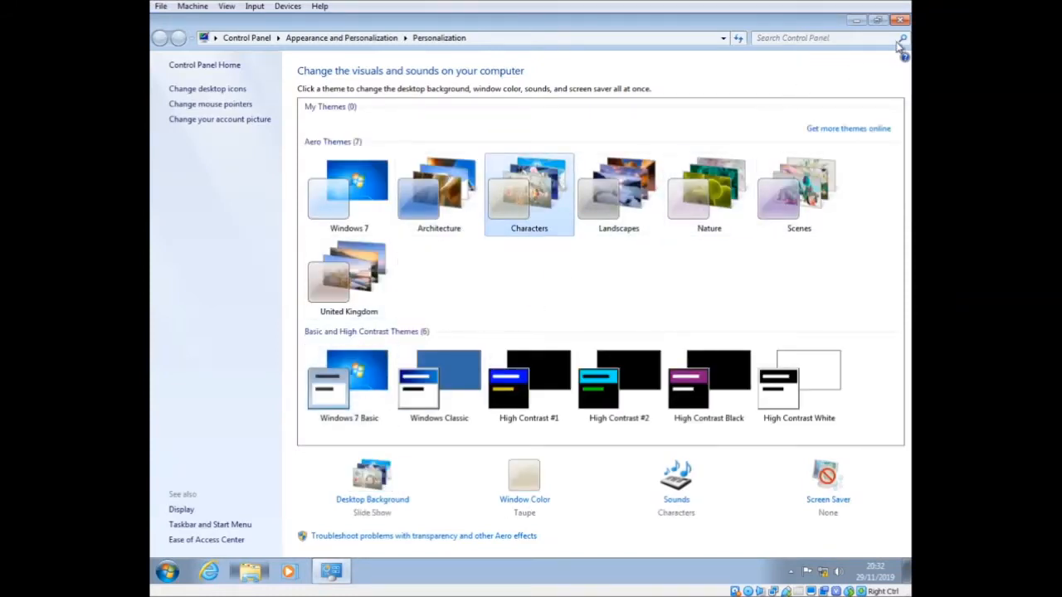
click(900, 20)
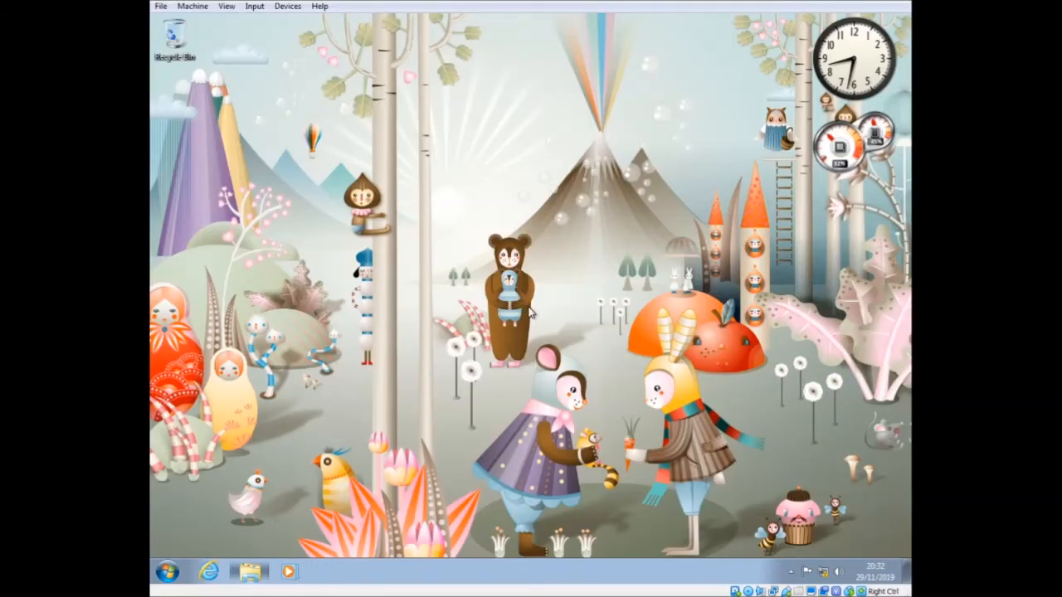
Step: Restart Windows from the Start menu's shutdown options
click(166, 572)
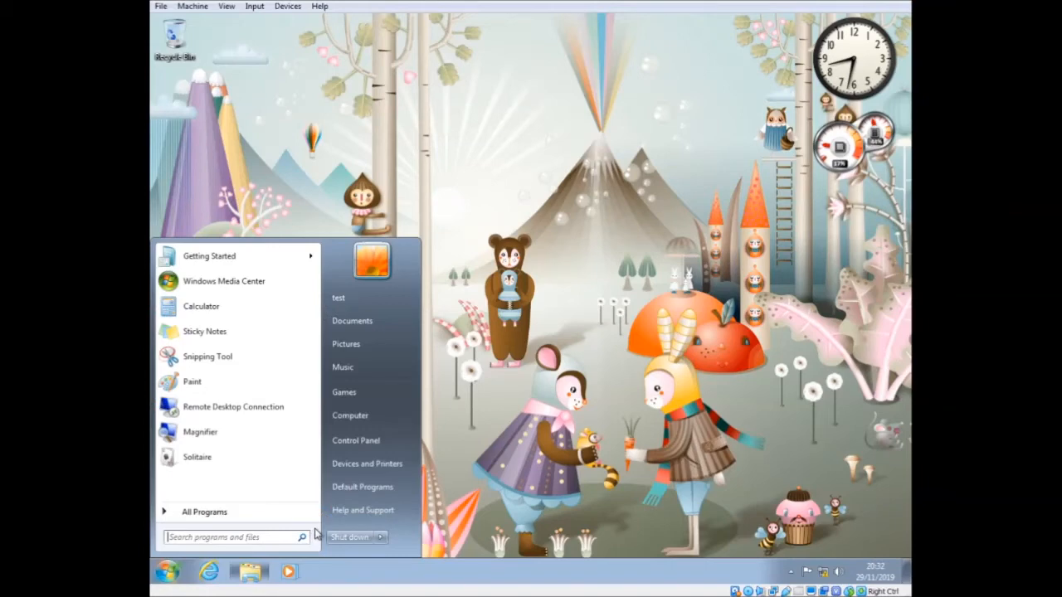
click(380, 538)
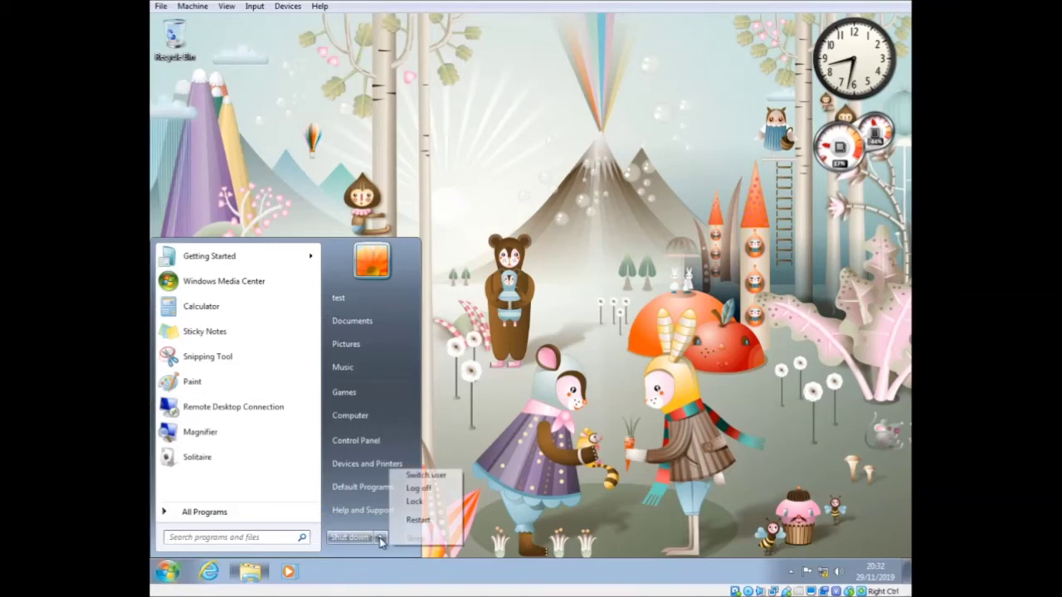
click(441, 523)
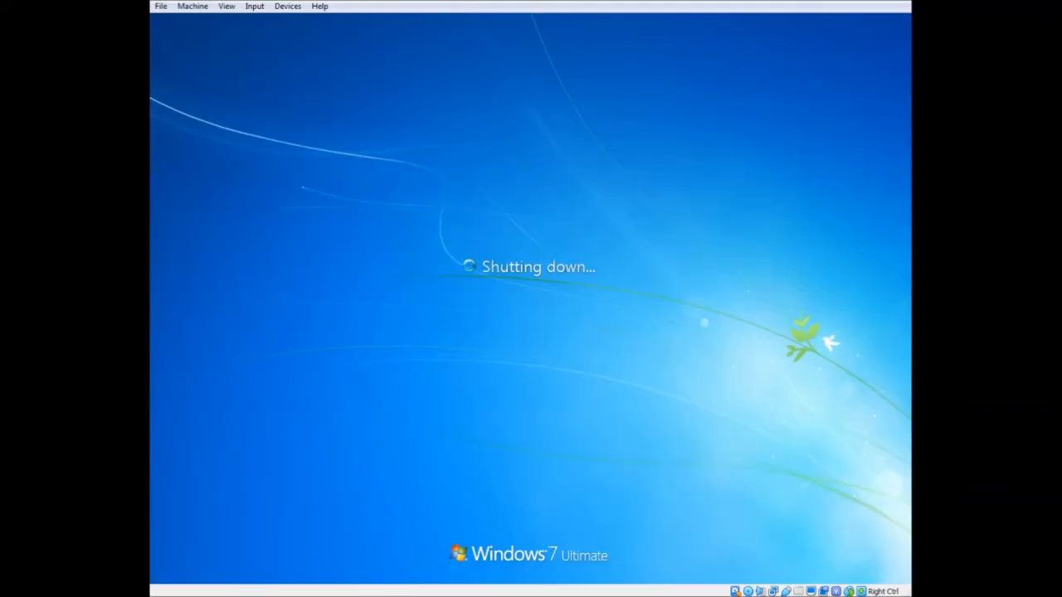
Step: Boot the VM from the Windows 7 DVD via the F12 CD-ROM choice
key(F12)
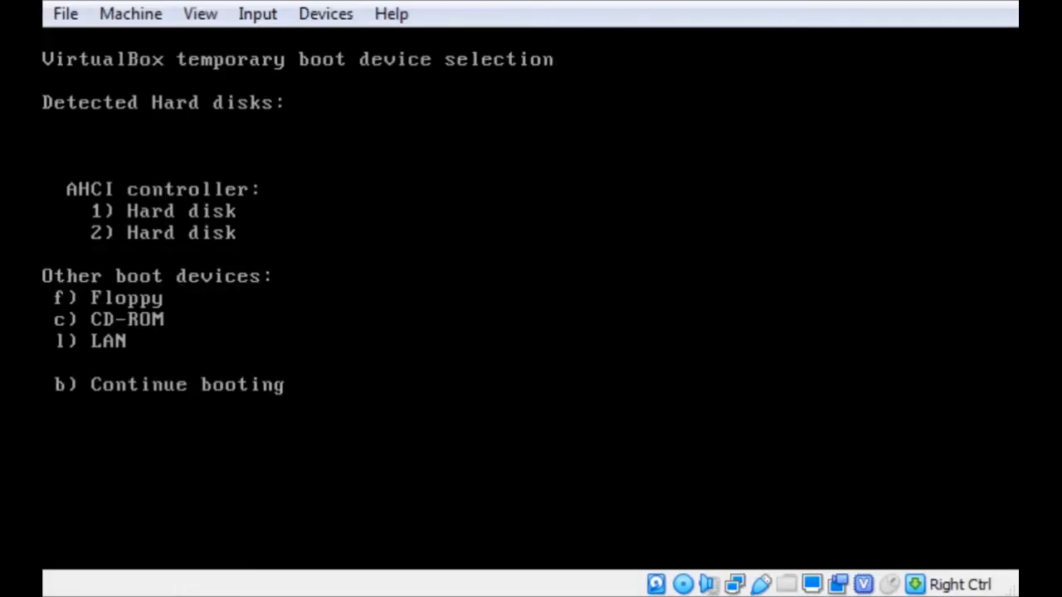
key(c)
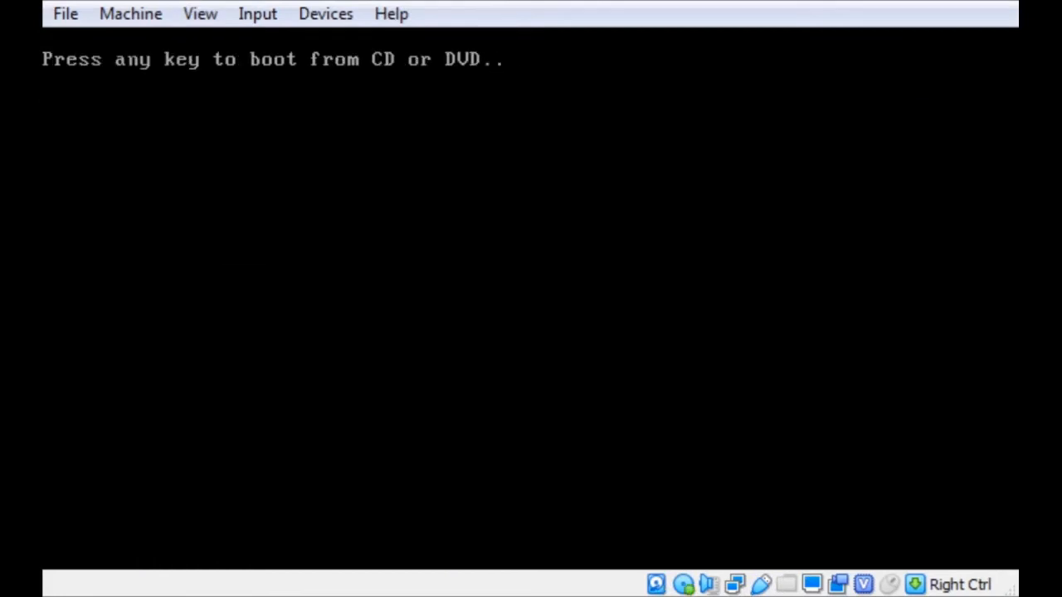
key(Return)
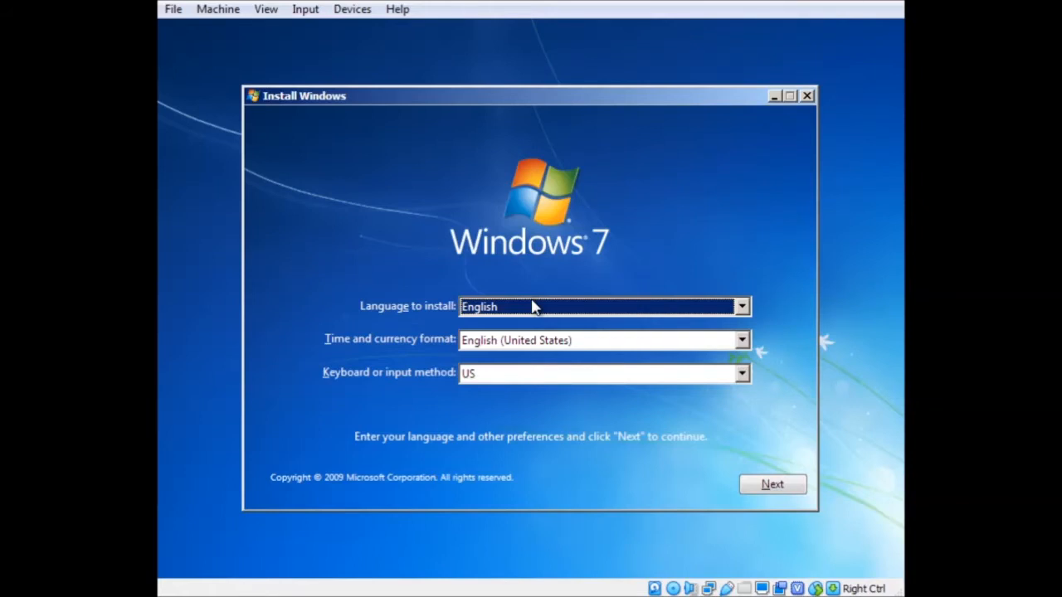
Step: Set time format to English (United Kingdom) and continue through Repair your computer to the Windows 7 installation
key(Tab)
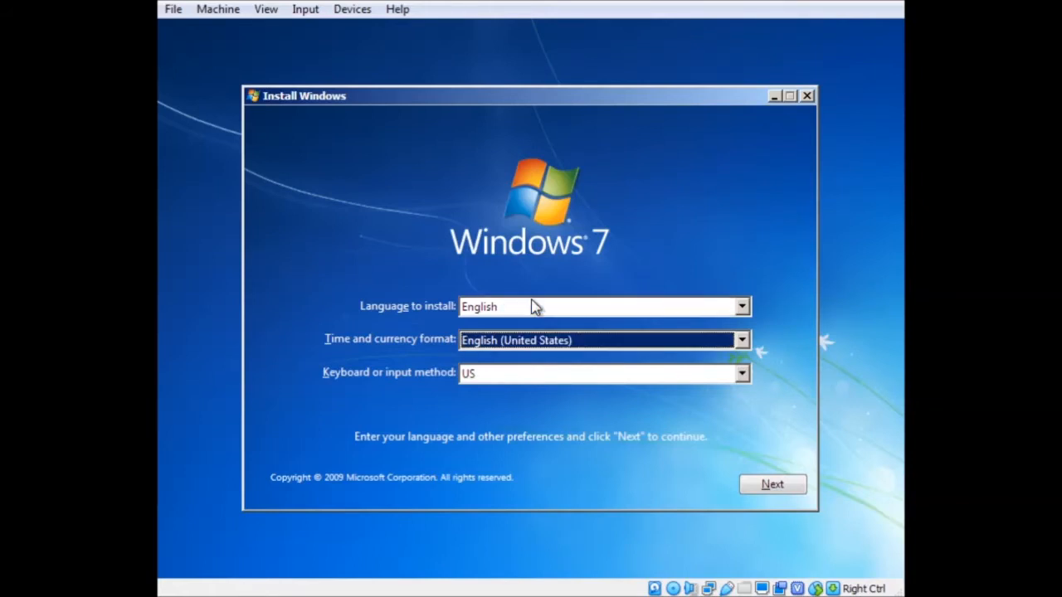
key(Up)
key(Return)
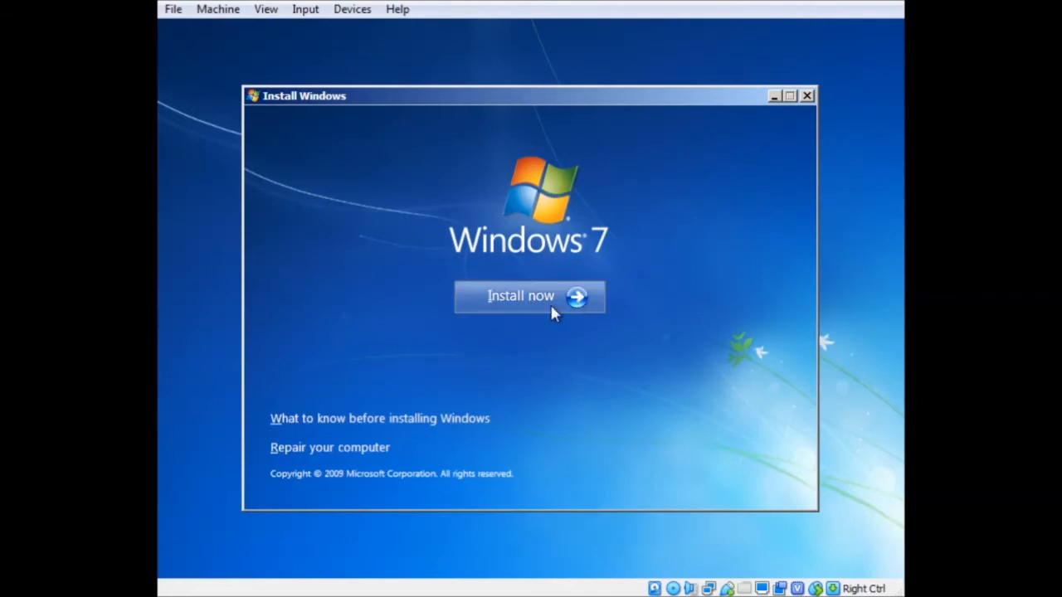
click(306, 448)
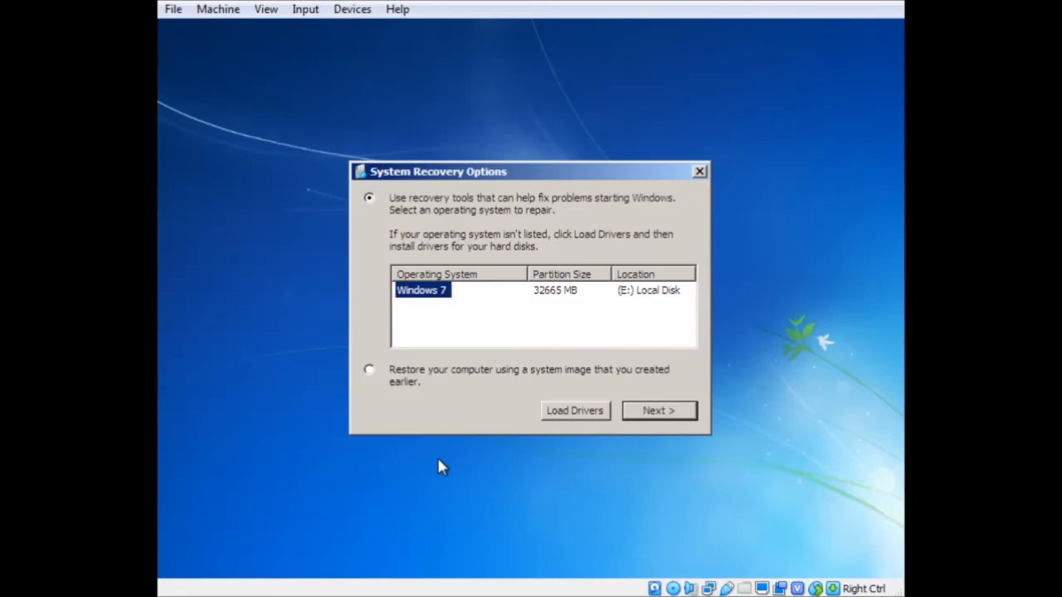
click(660, 410)
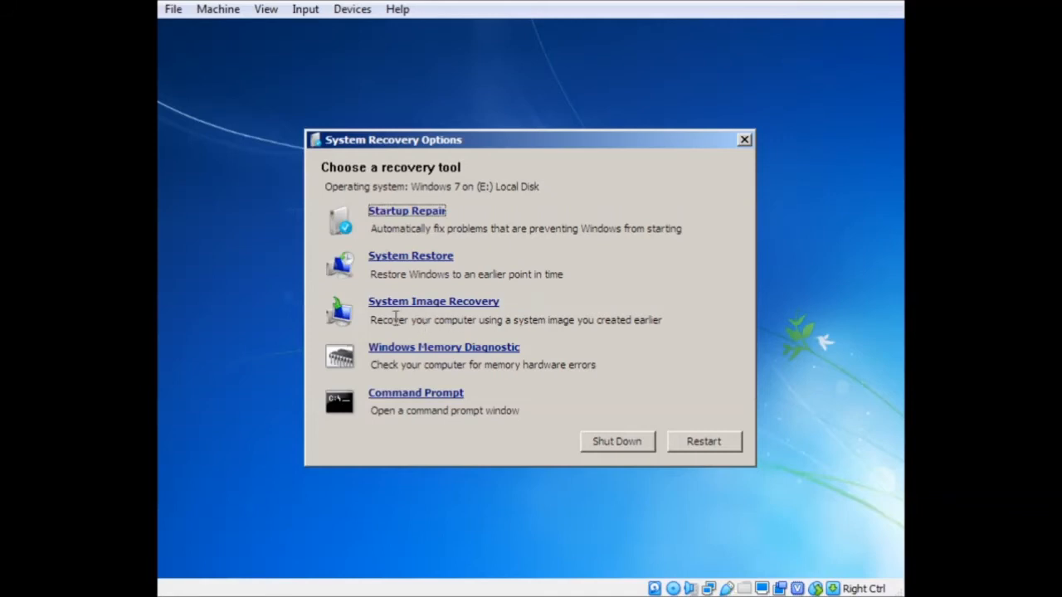
Step: Start System Image Recovery, confirm the VMDisk (D:) test-PC image is listed, then cancel back to the tools
drag(371, 319, 672, 320)
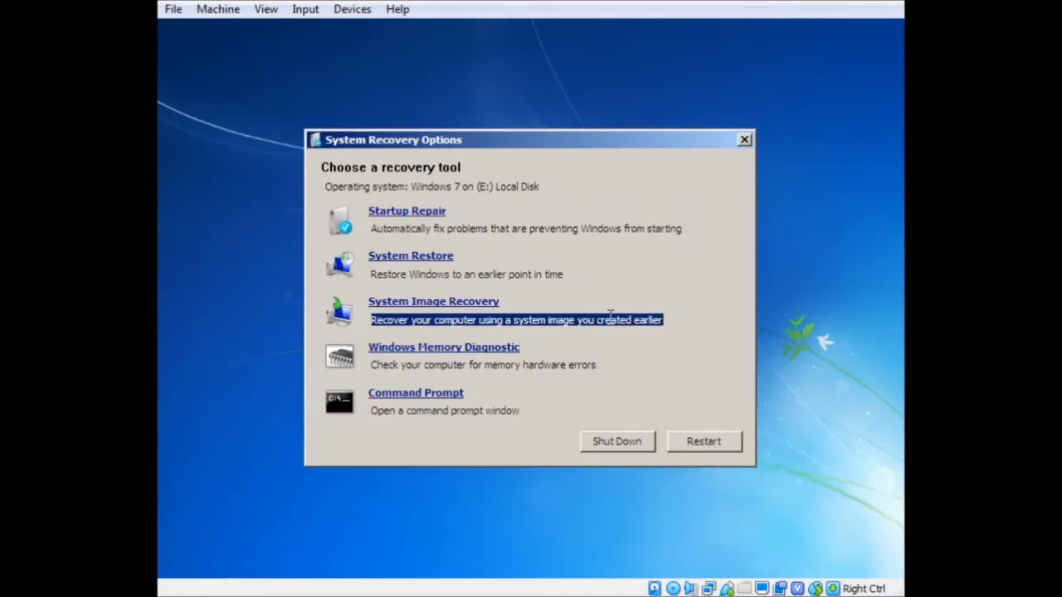
click(432, 305)
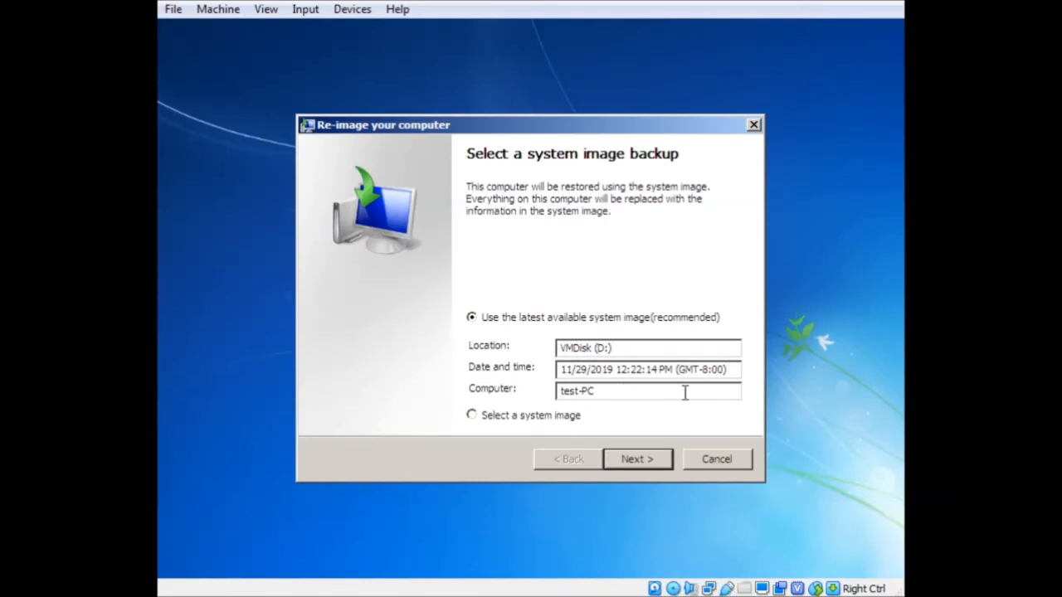
click(566, 416)
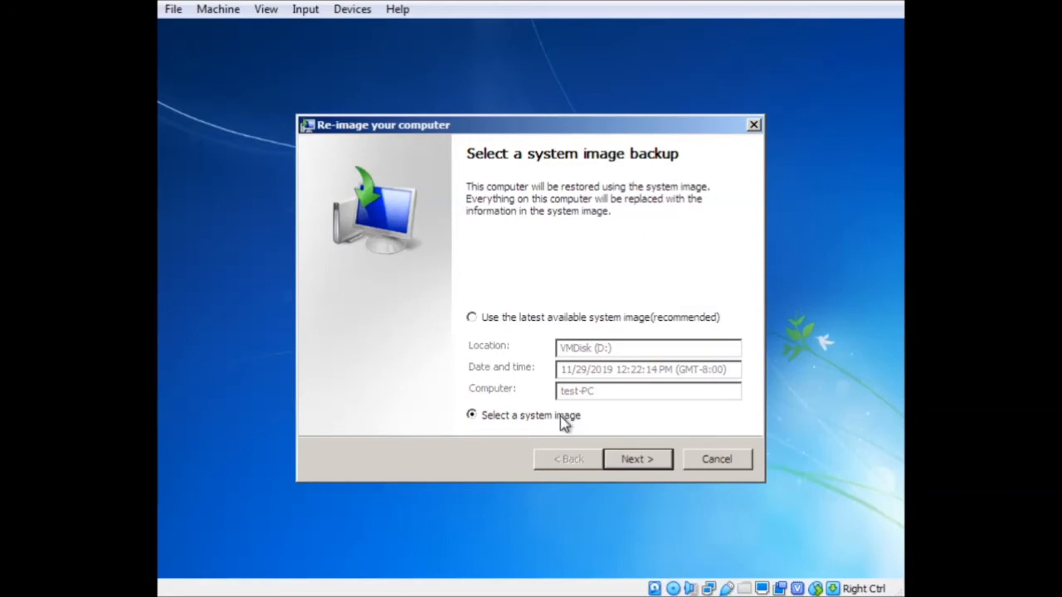
click(637, 459)
click(504, 301)
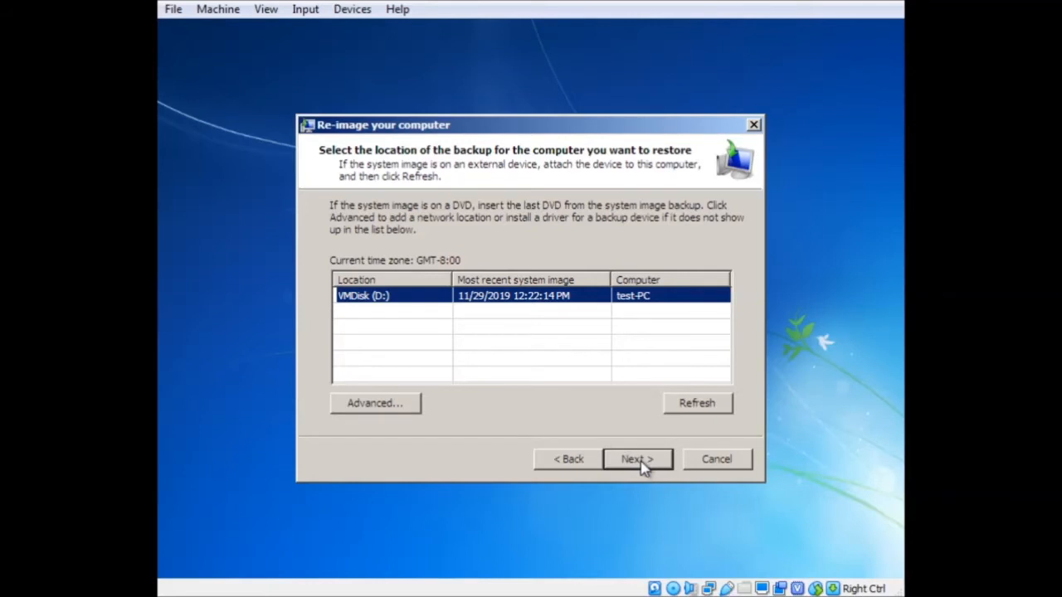
click(716, 459)
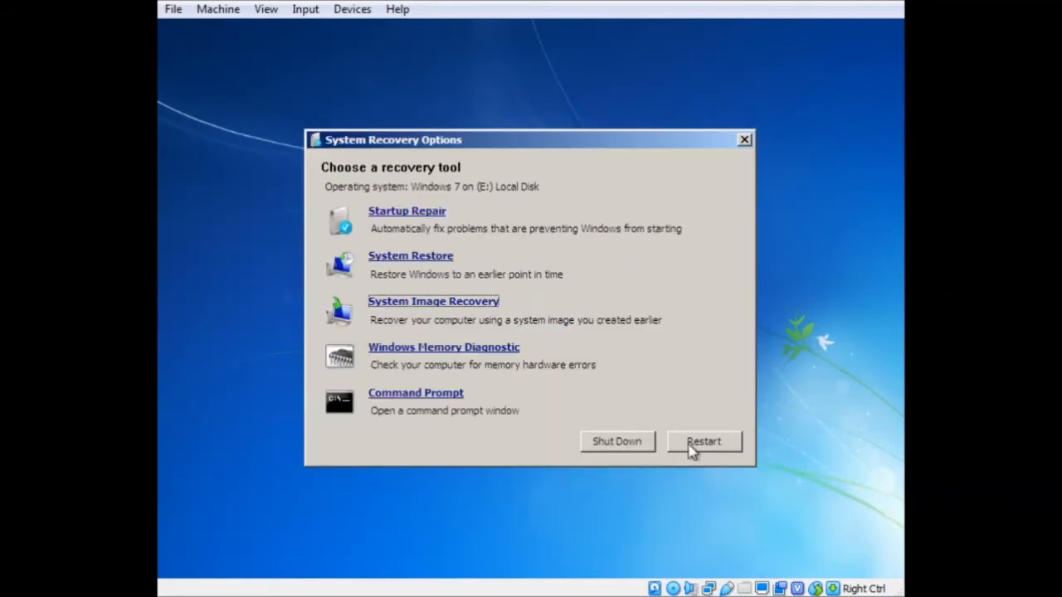
Step: Launch DiskPart from the recovery Command Prompt and list all disks
click(432, 397)
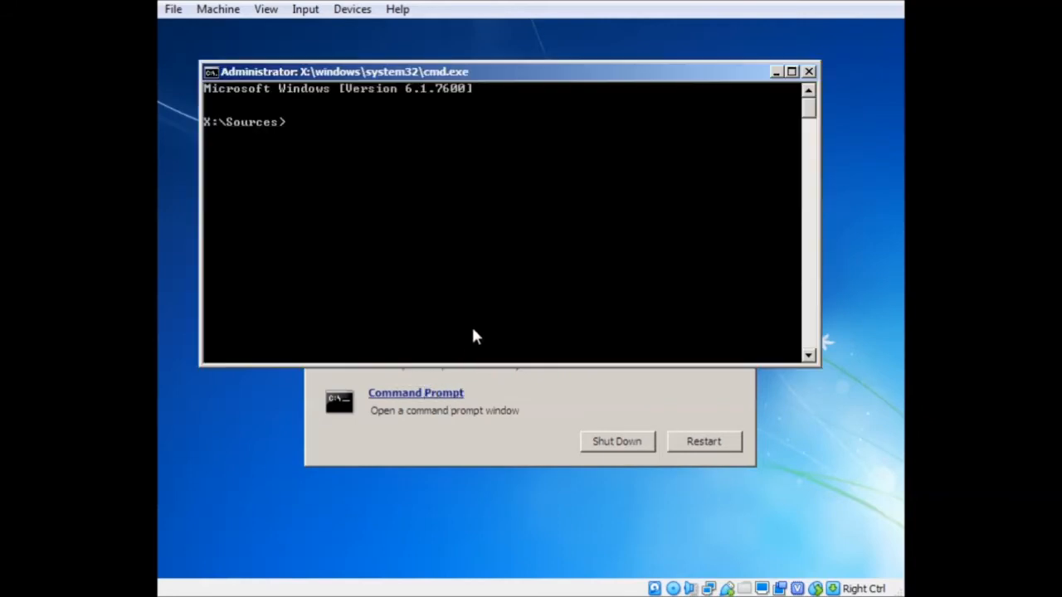
text(diskoa)
text(r)
key(BackSpace)
text(r)
key(BackSpace)
key(BackSpace)
key(BackSpace)
text(par)
text(t)
key(Return)
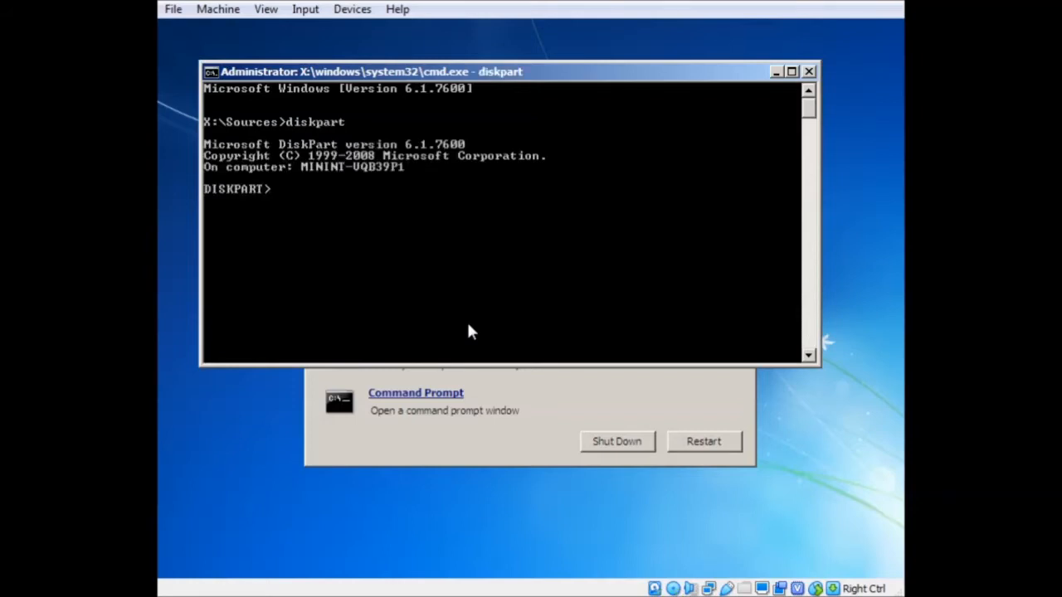
text(dis)
key(BackSpace)
key(BackSpace)
text(list disk)
key(Return)
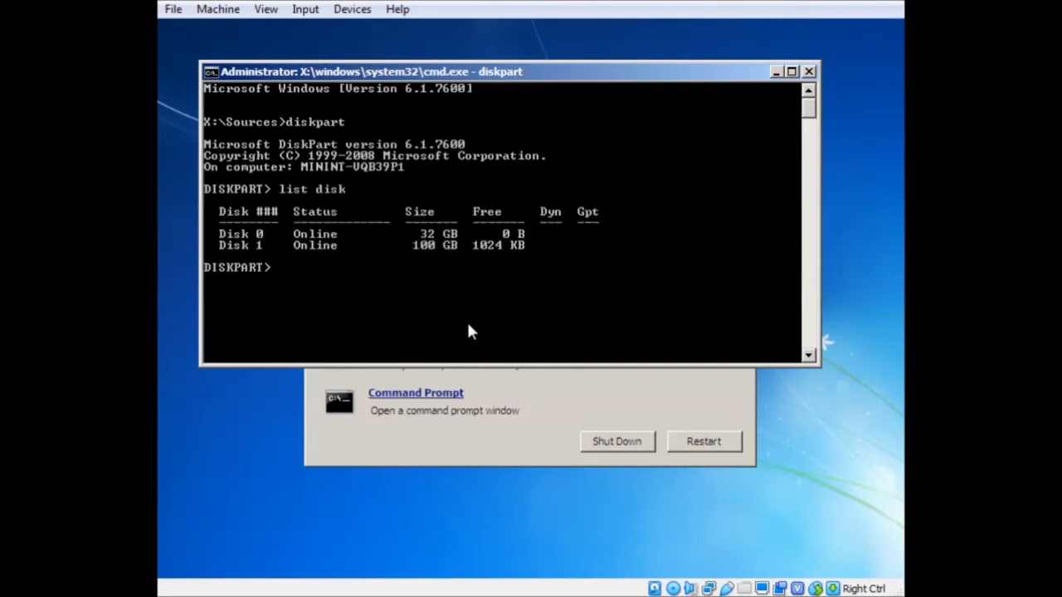
text(sek)
Step: Select disk 0 and wipe it with the clean command
key(BackSpace)
text(lect di)
text(sk 9)
key(BackSpace)
text(0)
key(Return)
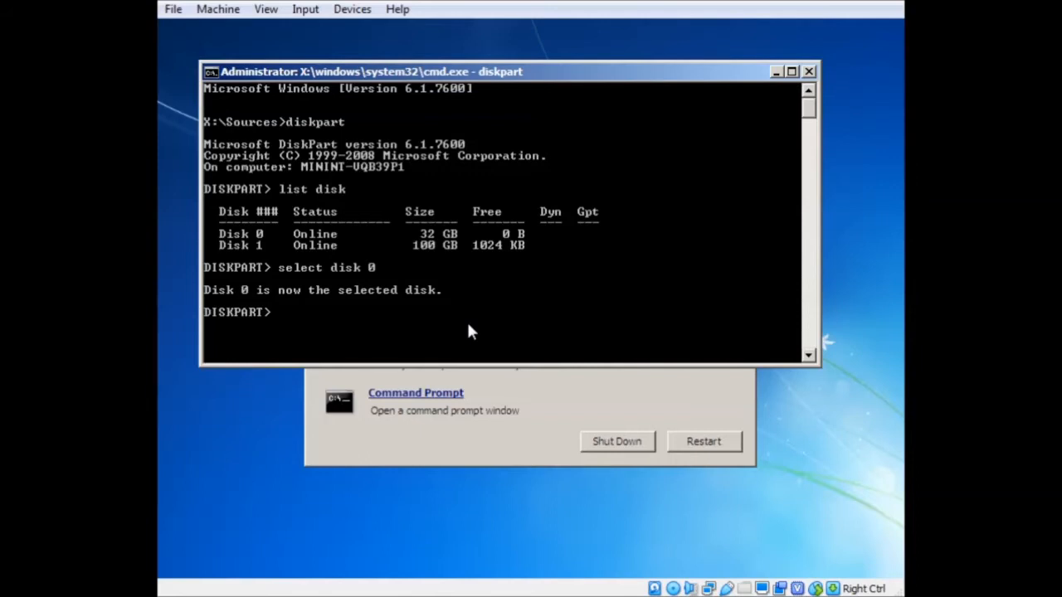
text(clean)
key(Return)
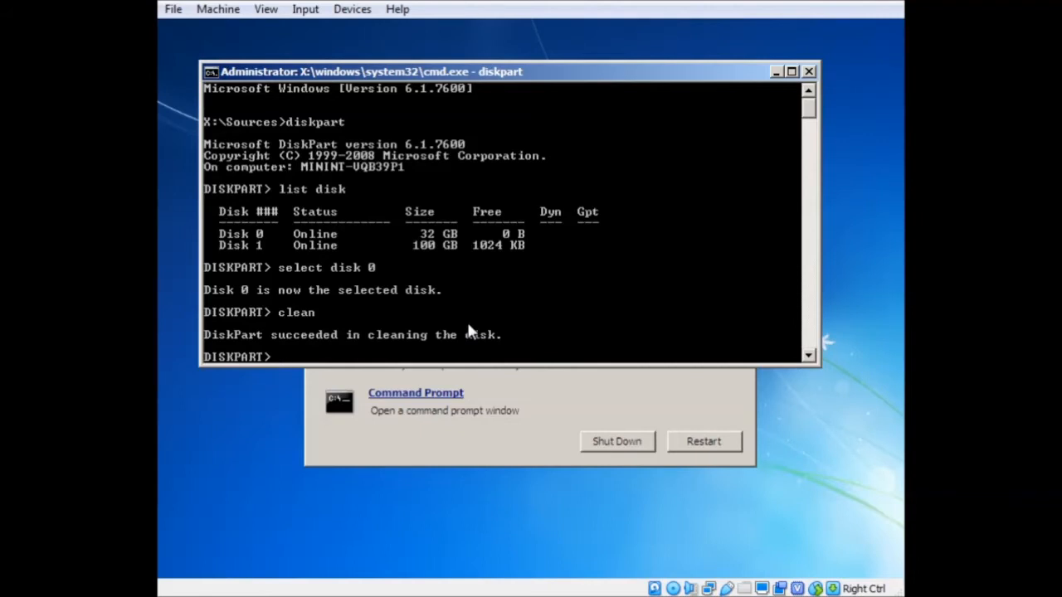
Step: Reset the VM with Host+R and let it try the default boot device
key(ctrl+r)
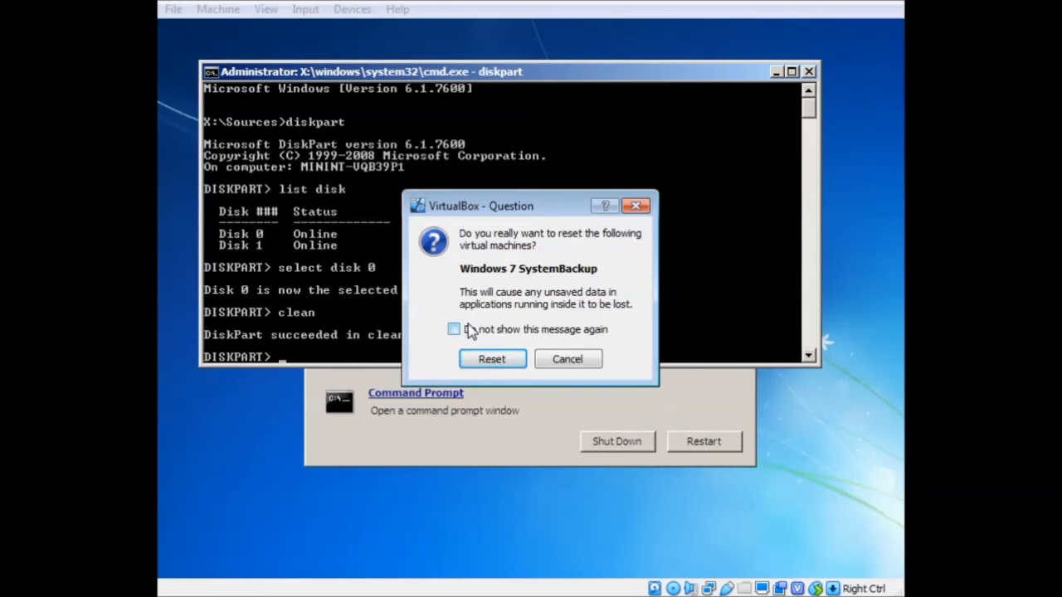
click(491, 358)
key(F12)
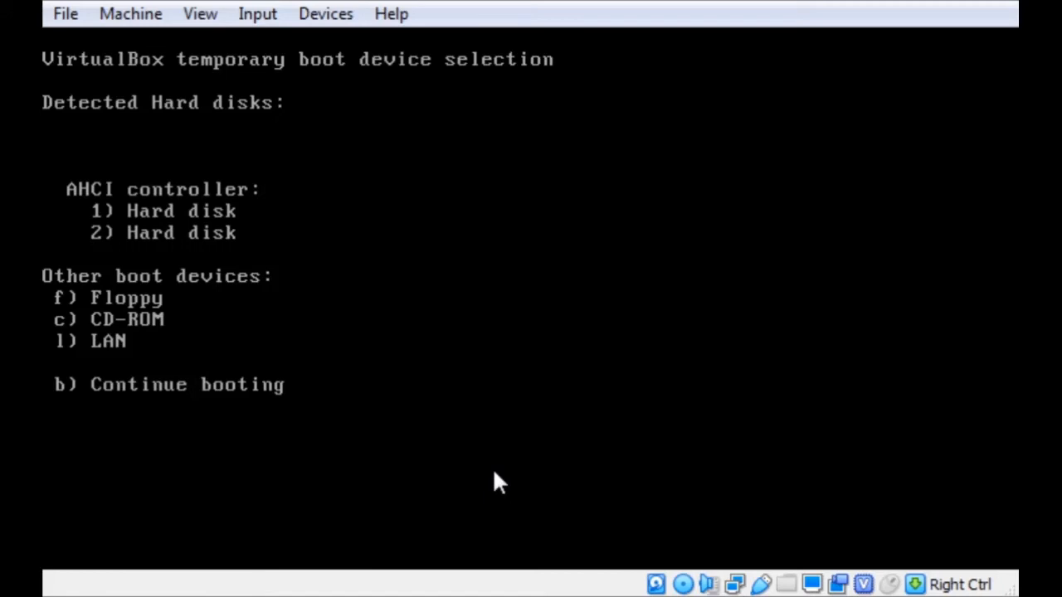
key(b)
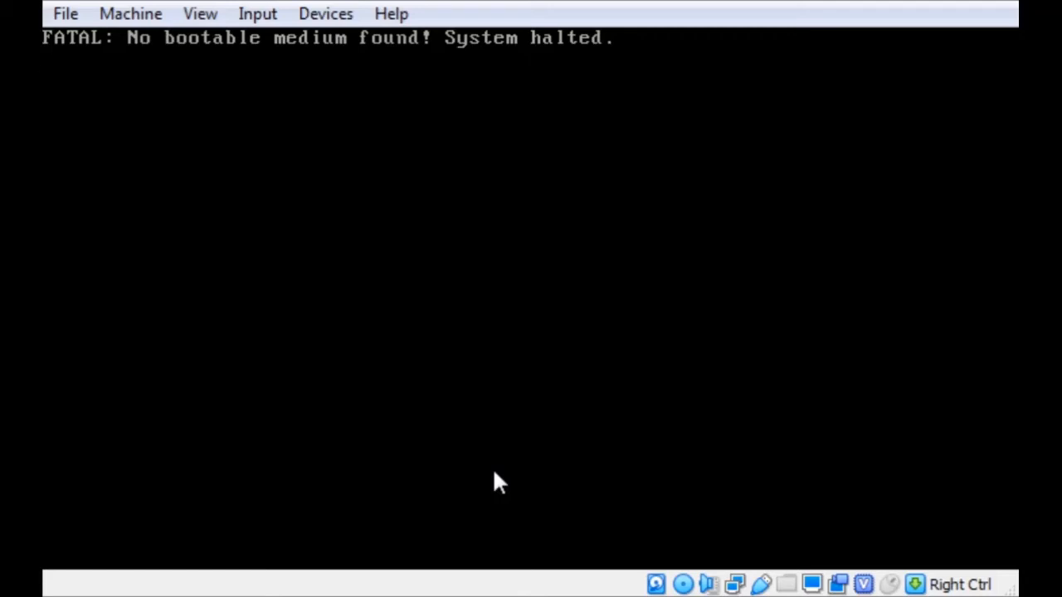
Step: Reset again, boot from the Windows 7 CD via F12, and choose Repair your computer
key(ctrl+r)
key(Return)
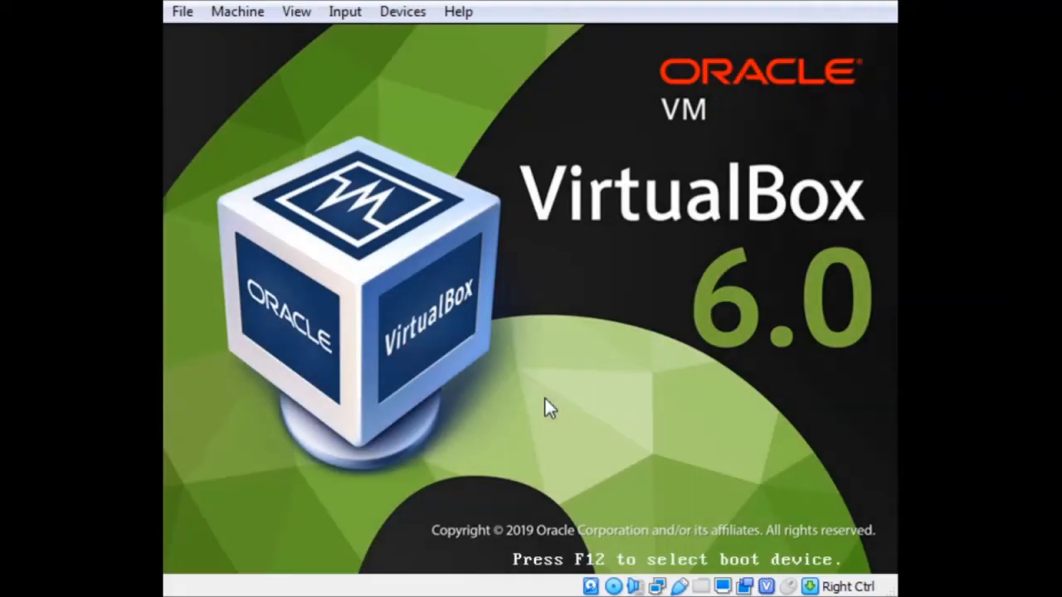
key(F12)
key(c)
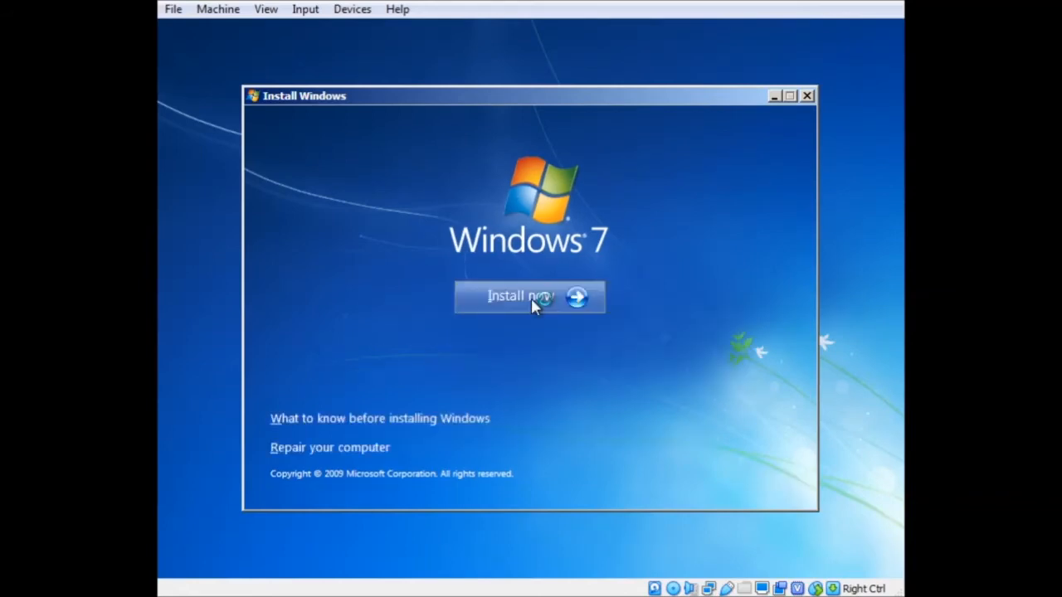
click(330, 447)
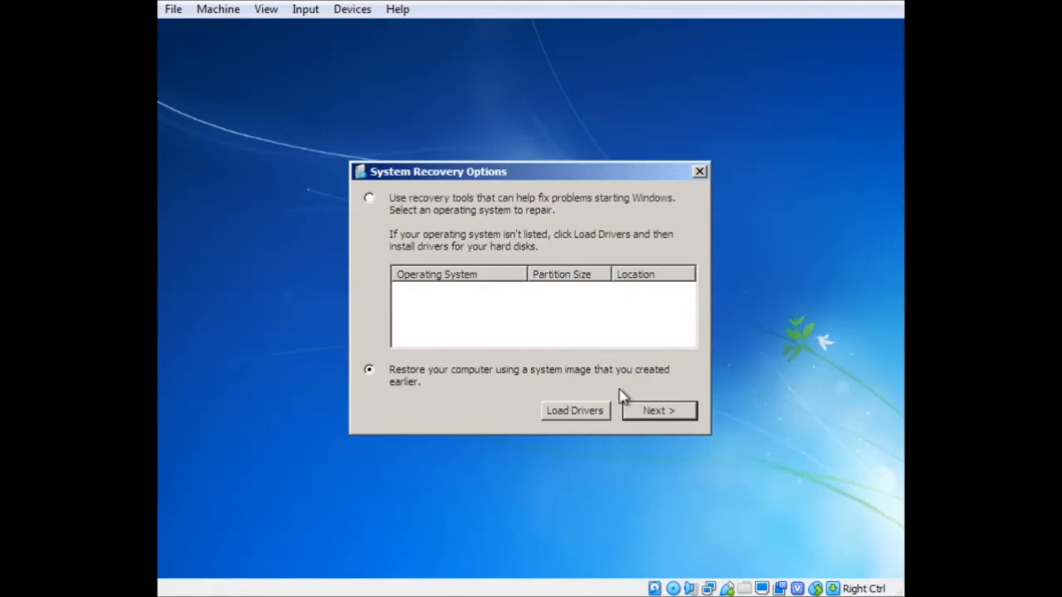
Step: Continue into System Image Recovery and keep the latest test-PC system image
click(659, 411)
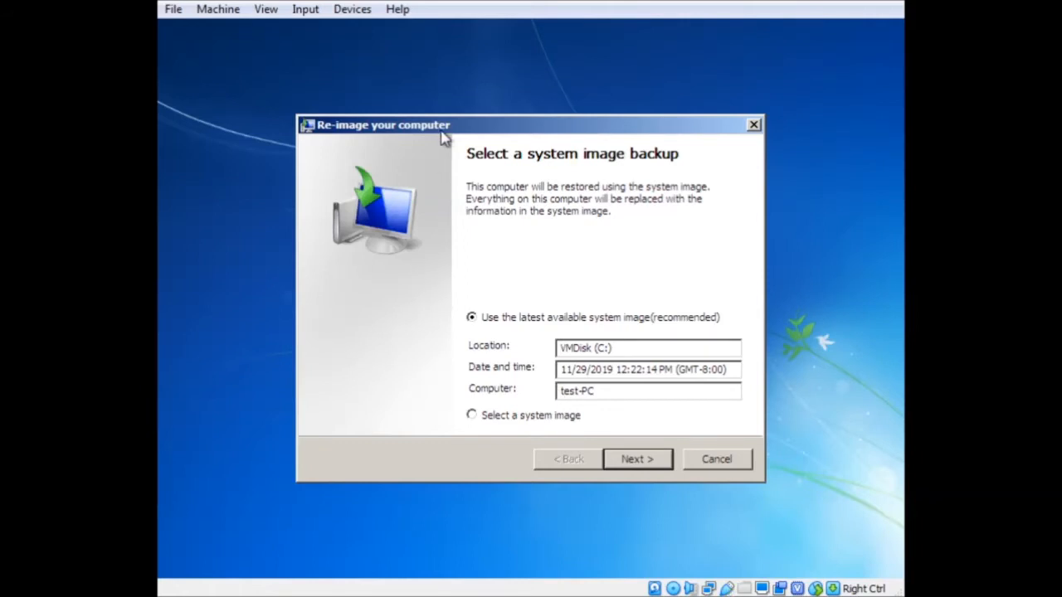
drag(442, 133, 445, 130)
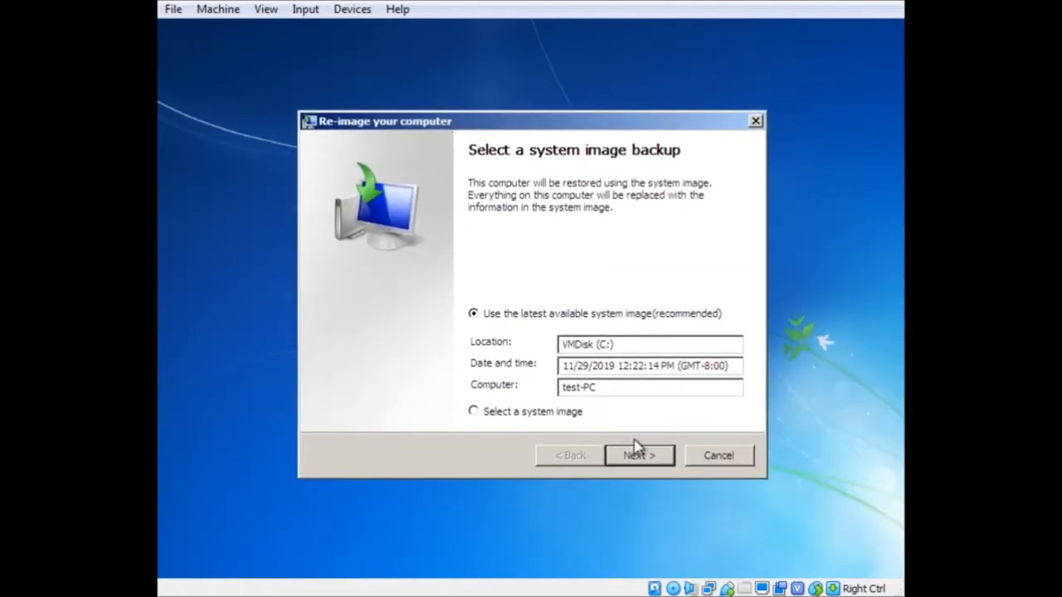
click(647, 456)
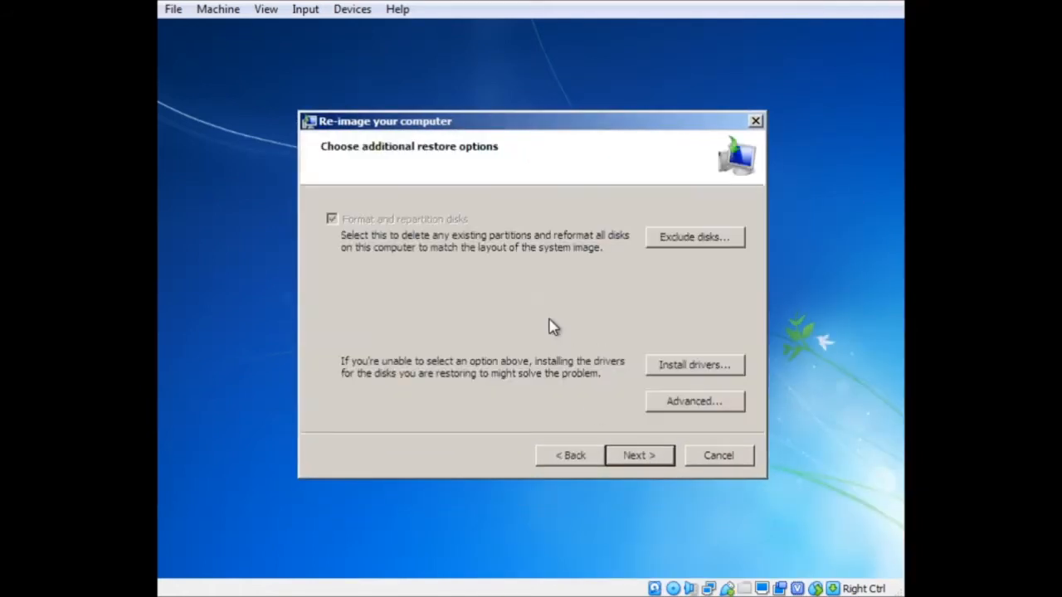
Step: Review the 32 GB Disk 0 exclusion list without excluding it, then finish and confirm the restore
click(686, 241)
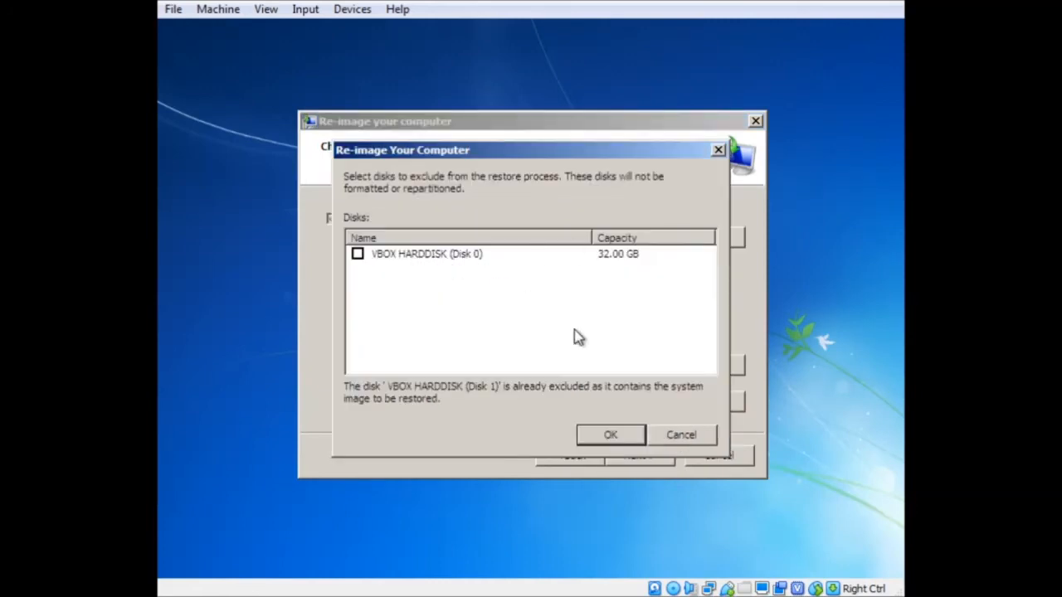
click(448, 254)
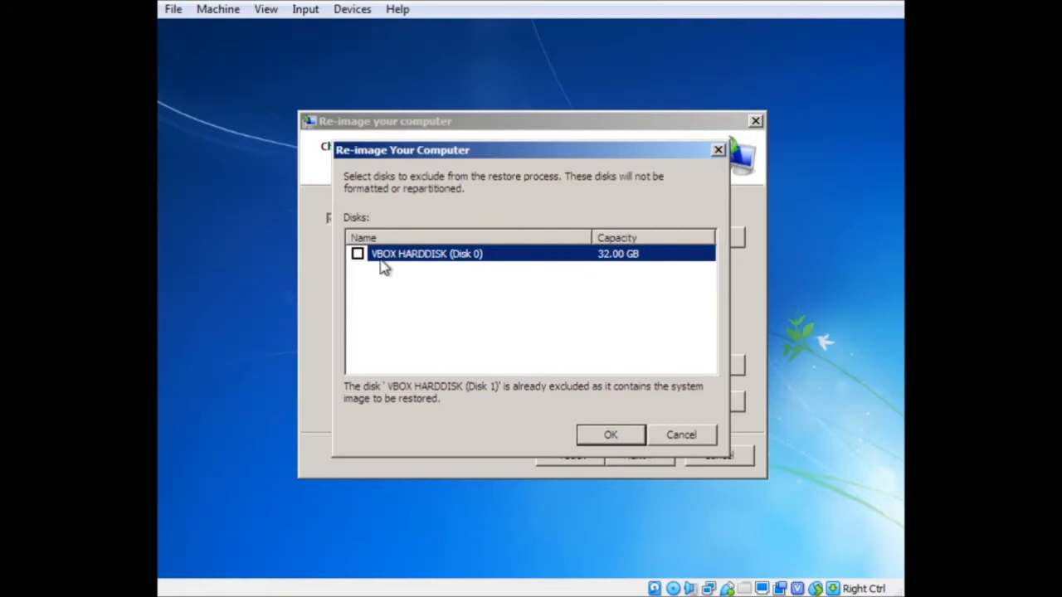
click(610, 434)
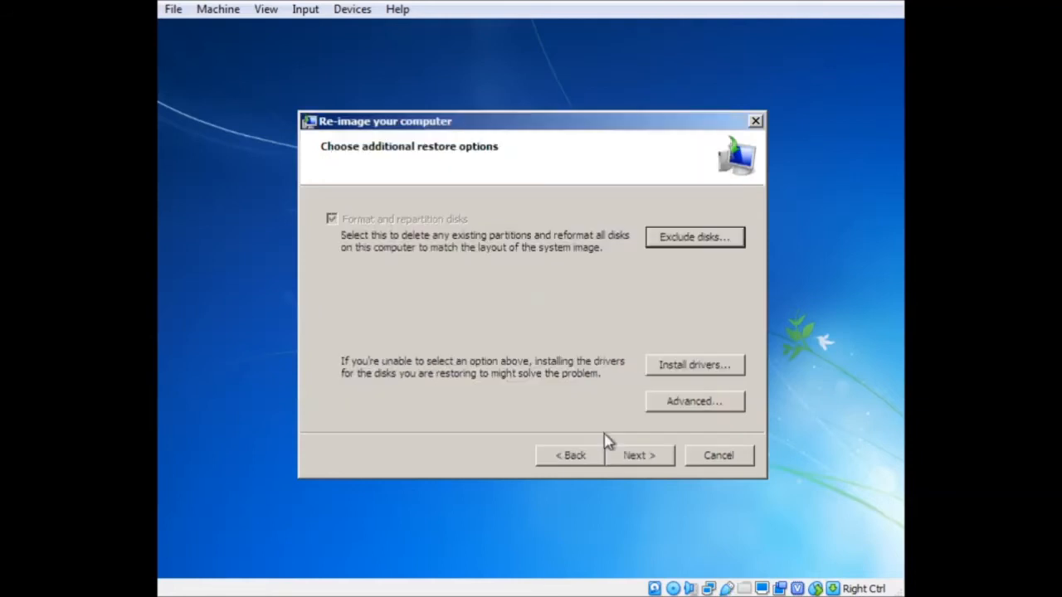
click(639, 455)
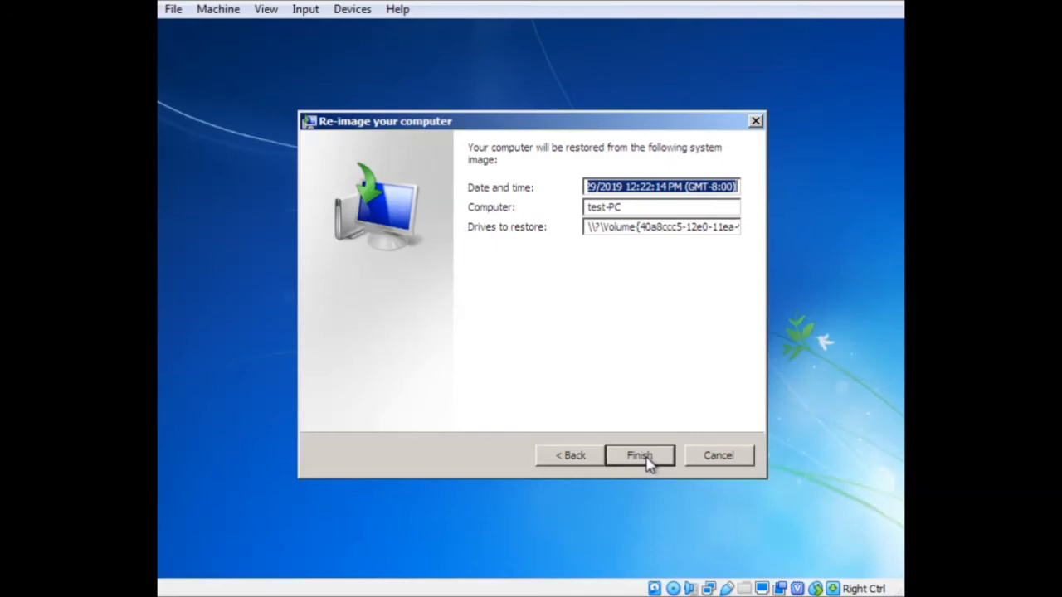
click(650, 461)
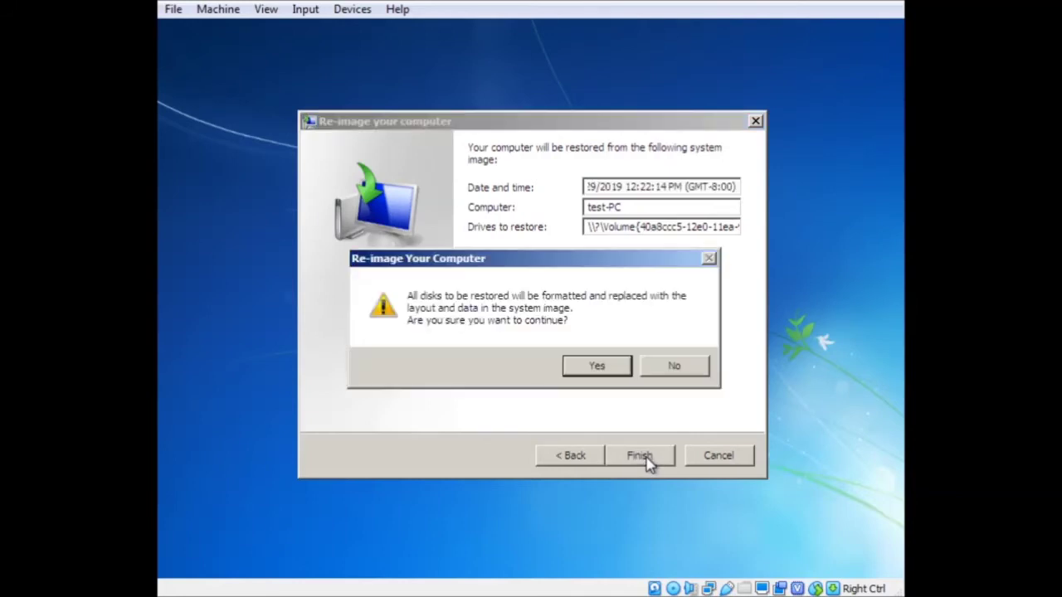
click(596, 366)
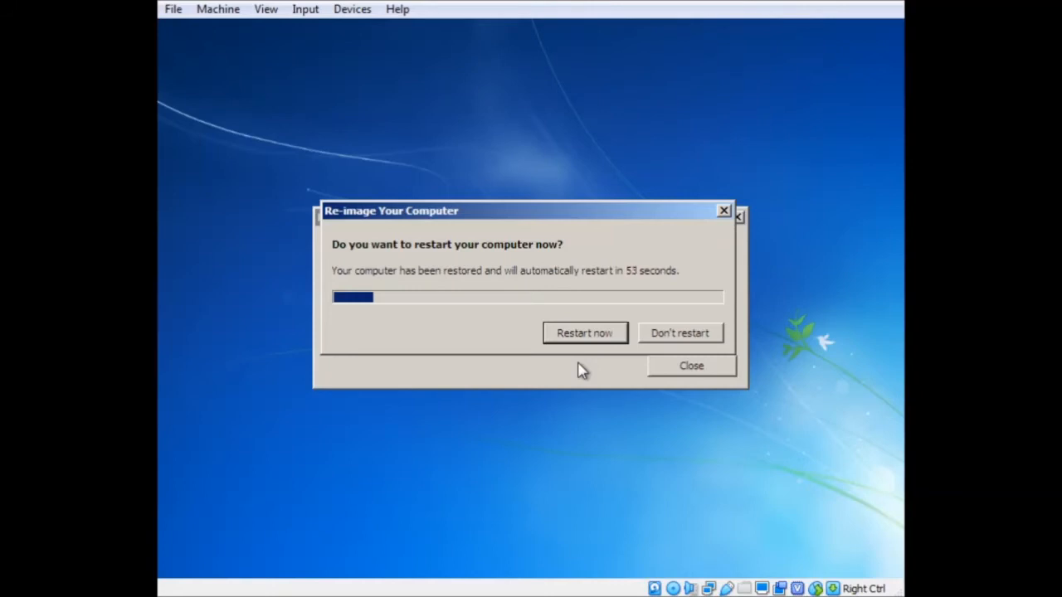
Step: Decline the automatic restart and remove the disc via the VM's Devices menu
click(695, 336)
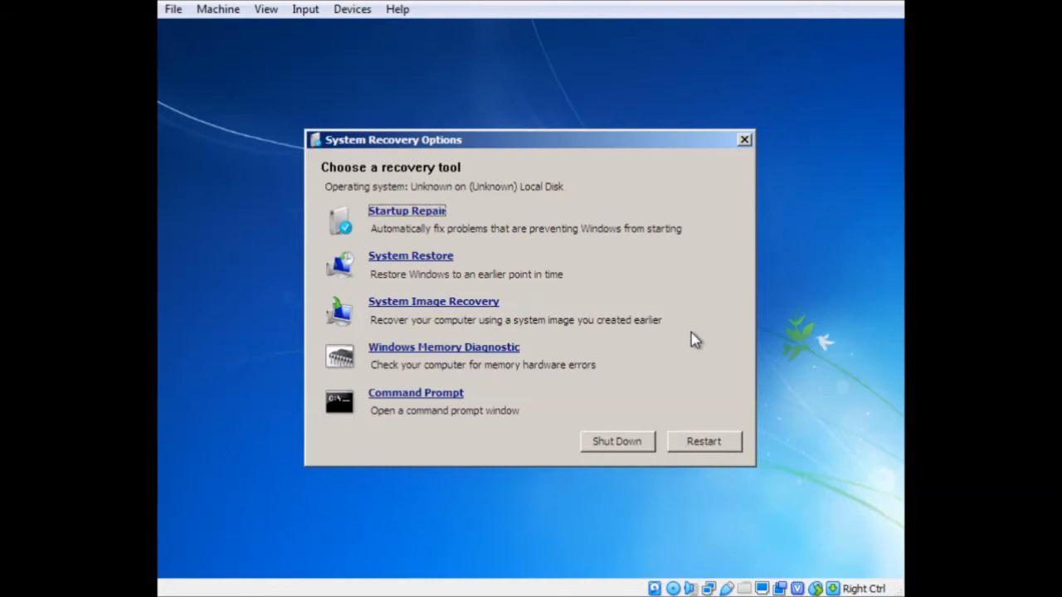
click(352, 9)
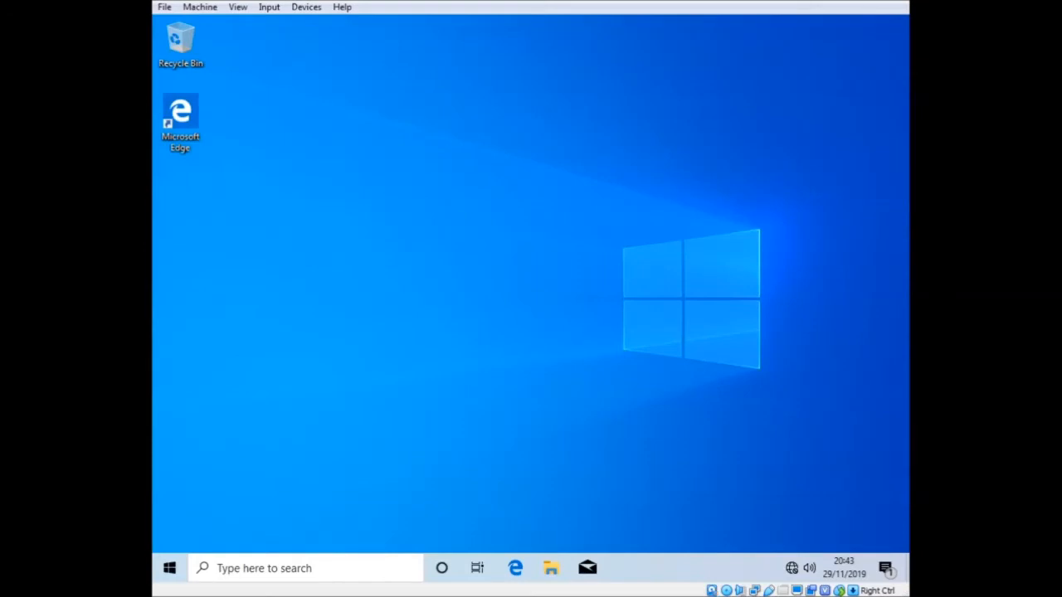
Step: Launch Control Panel via Start search and reach System and Security > Back up and Restore (Windows 7)
click(169, 568)
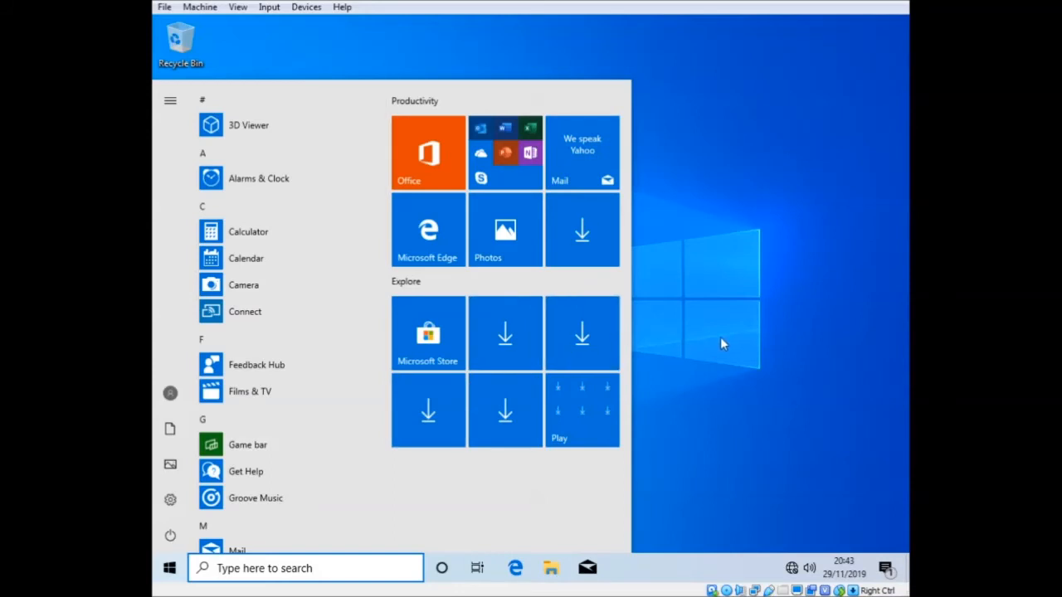
text(control)
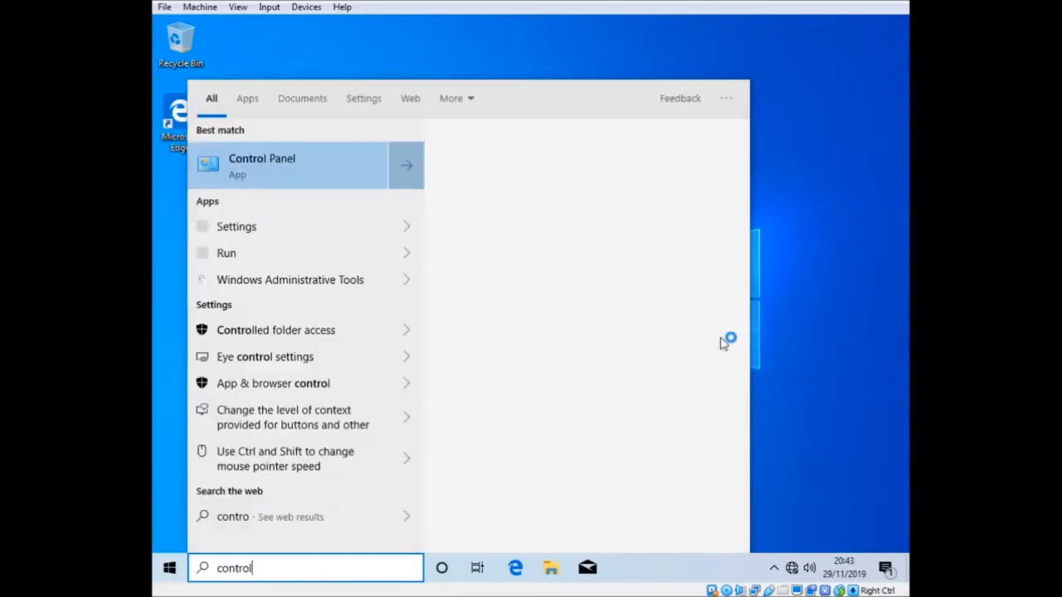
key(Return)
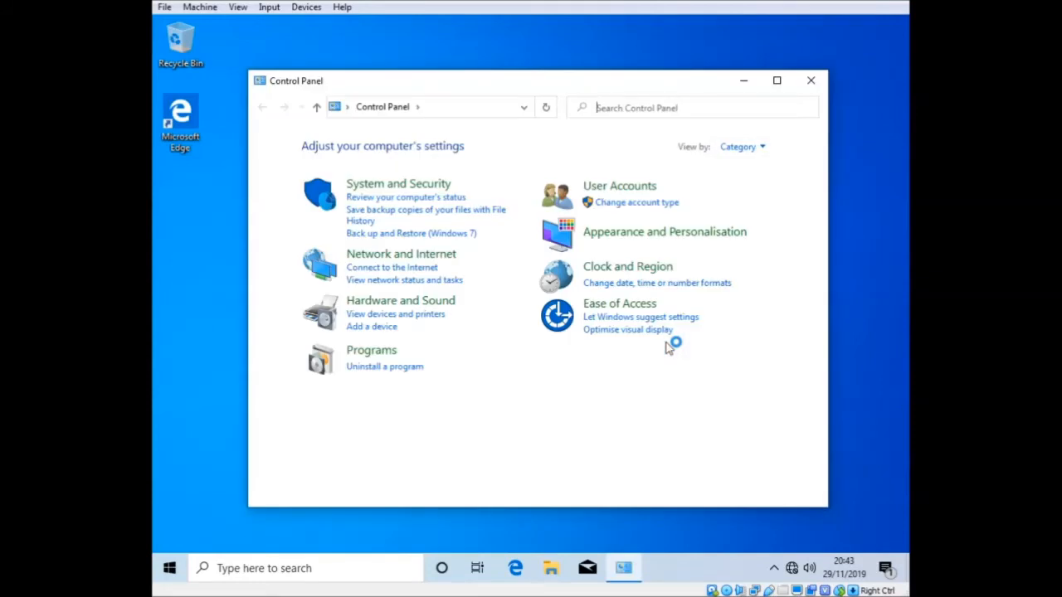
click(398, 183)
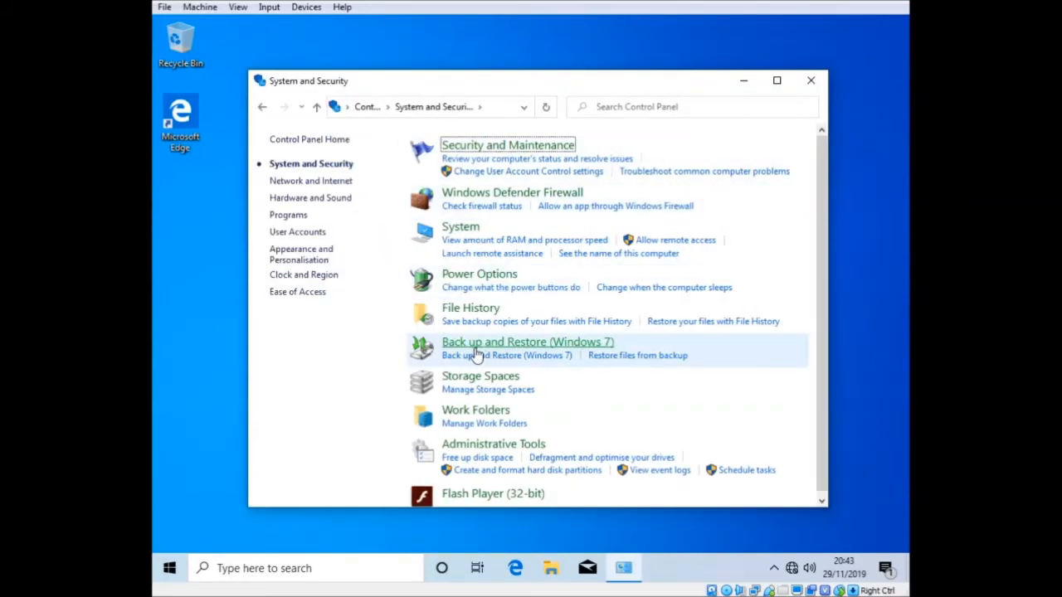
click(556, 342)
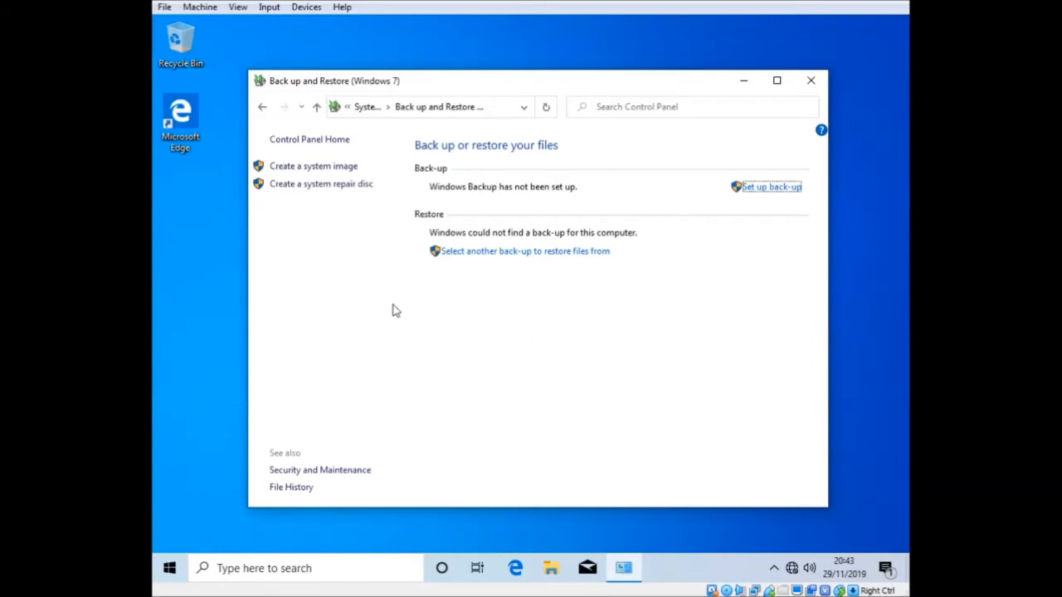
Step: Attempt a system repair disc, dismiss the no-burner error, then start the Create a system image wizard
click(303, 187)
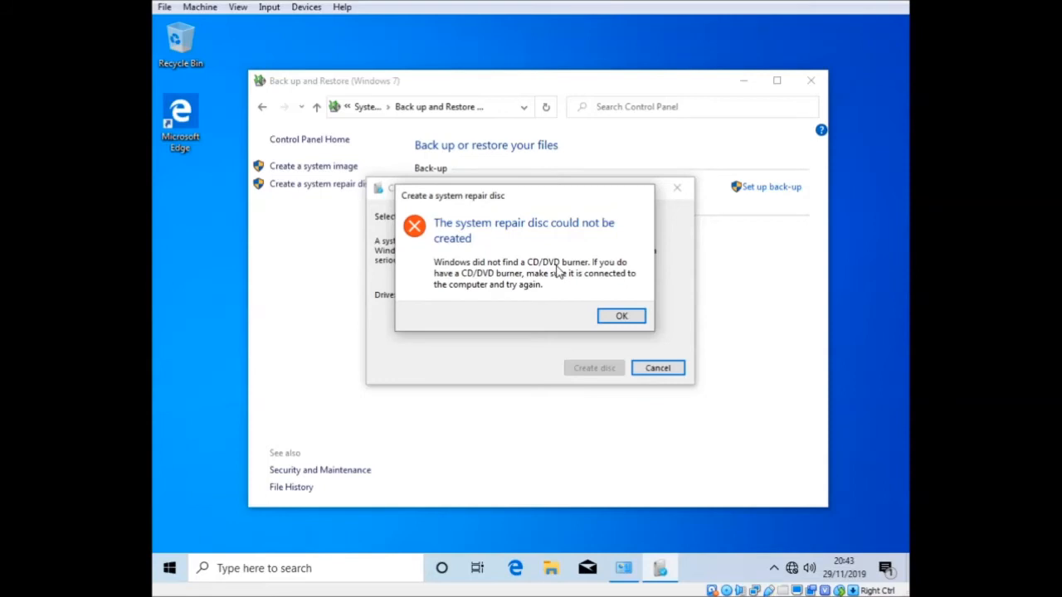
click(622, 317)
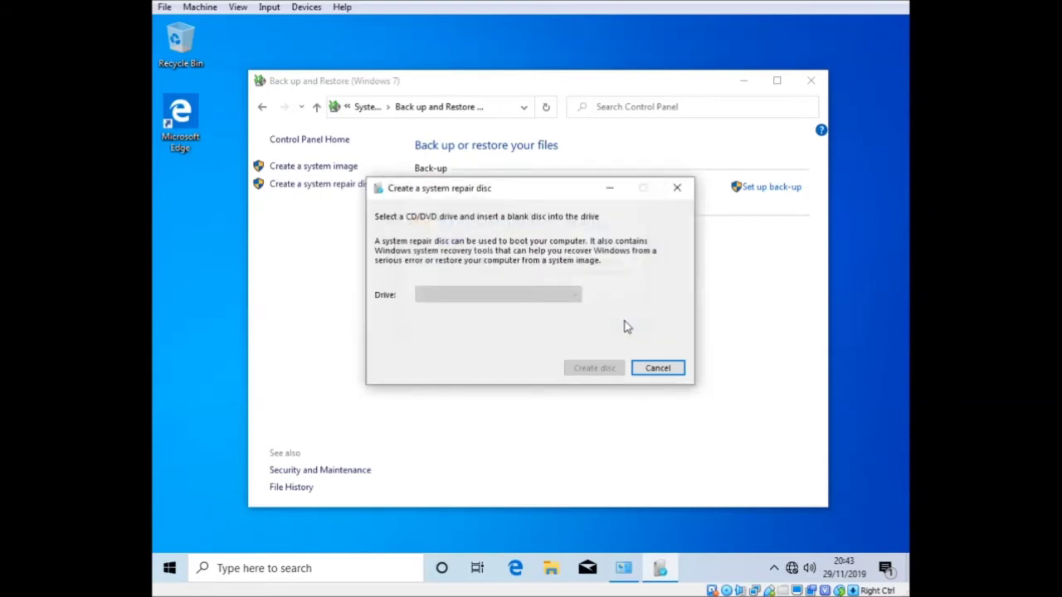
click(657, 368)
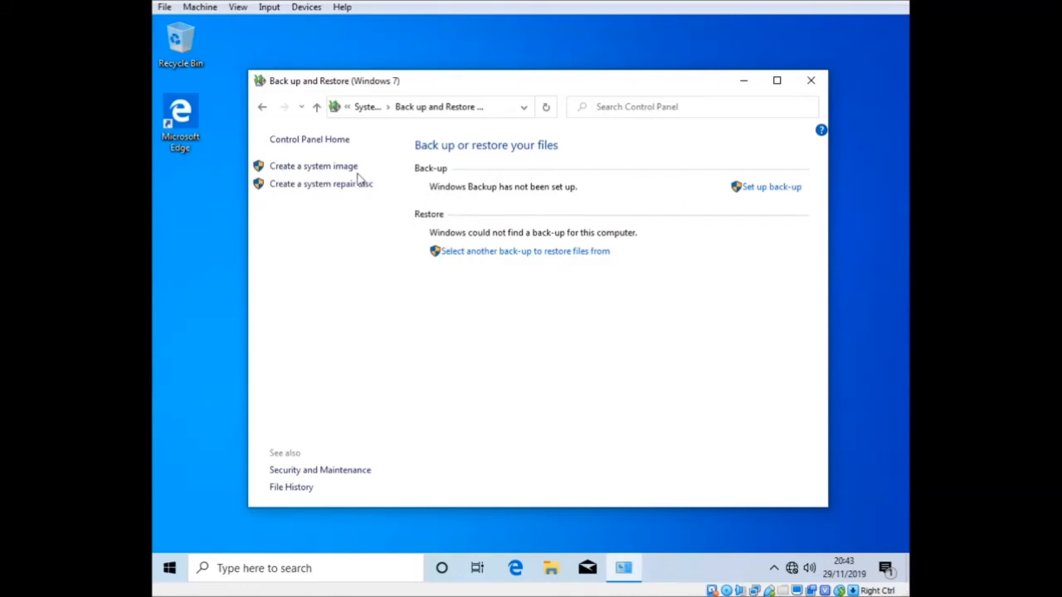
click(314, 166)
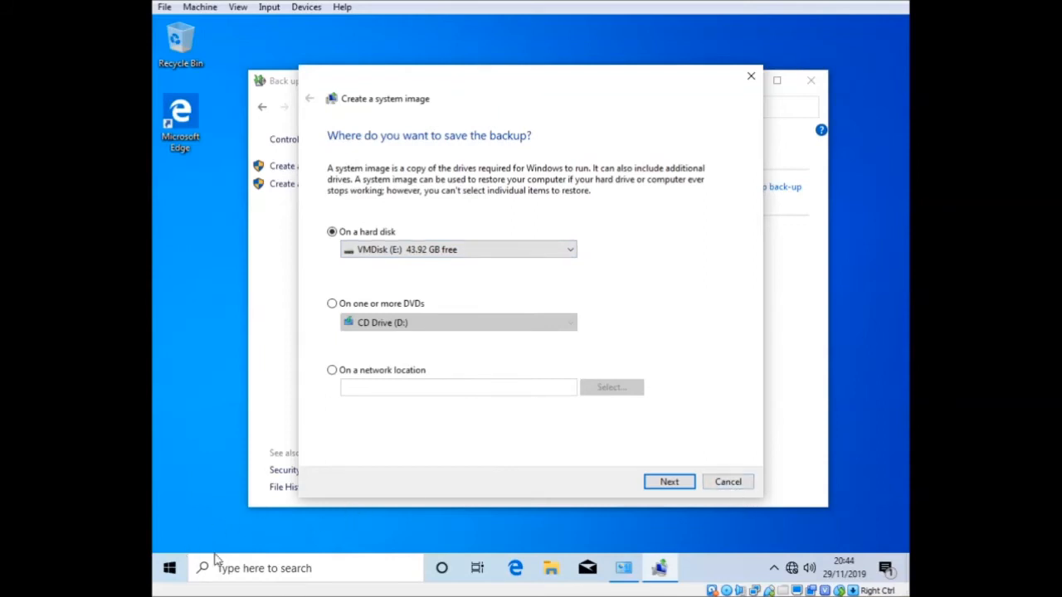
Step: Browse This PC to VMDisk (E:) and enter the WindowsImageBackup folder, granting access
click(551, 568)
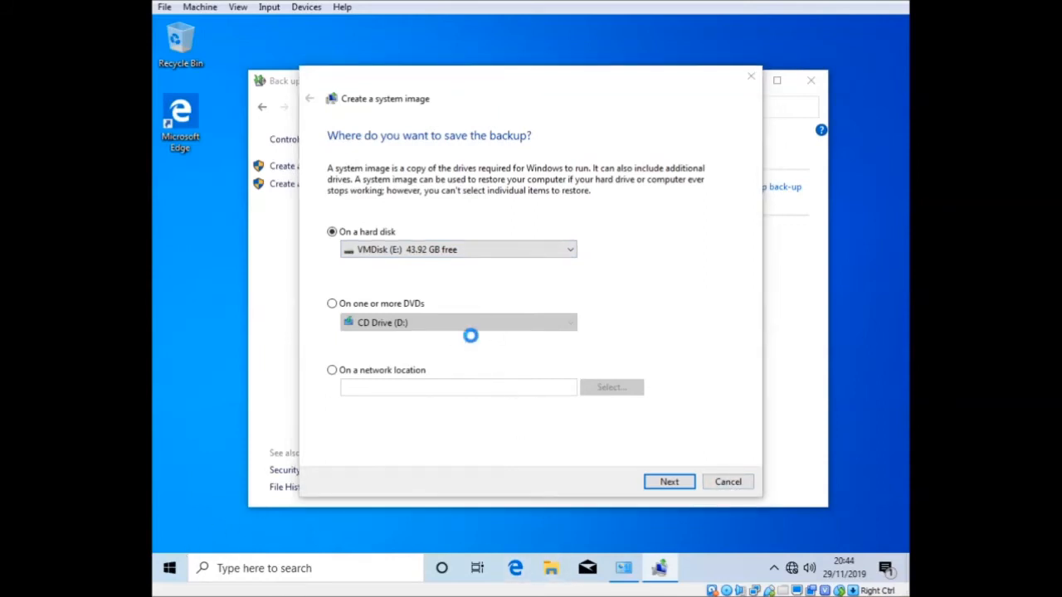
click(315, 311)
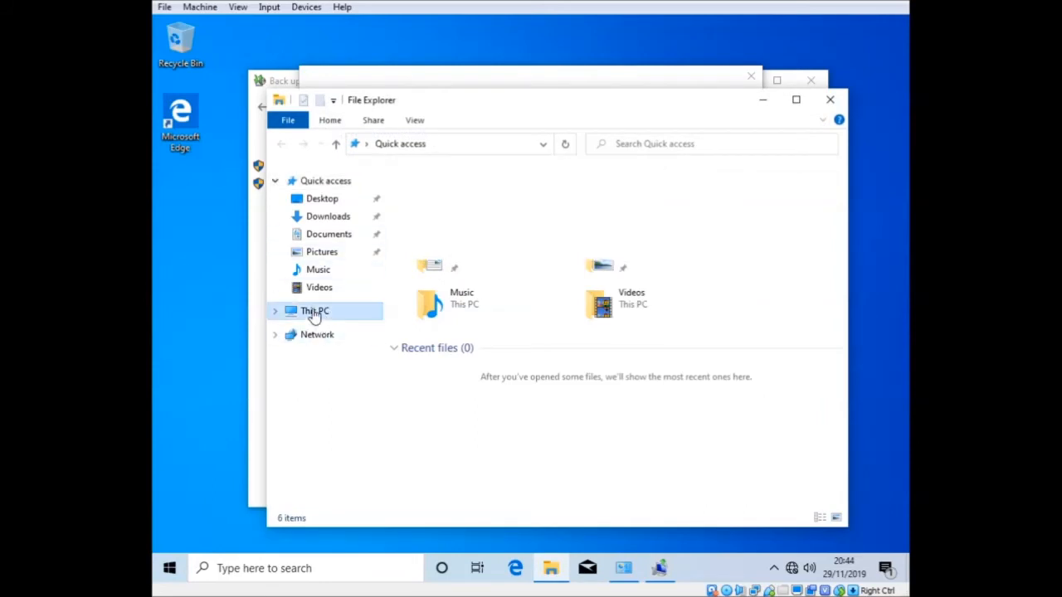
double_click(488, 430)
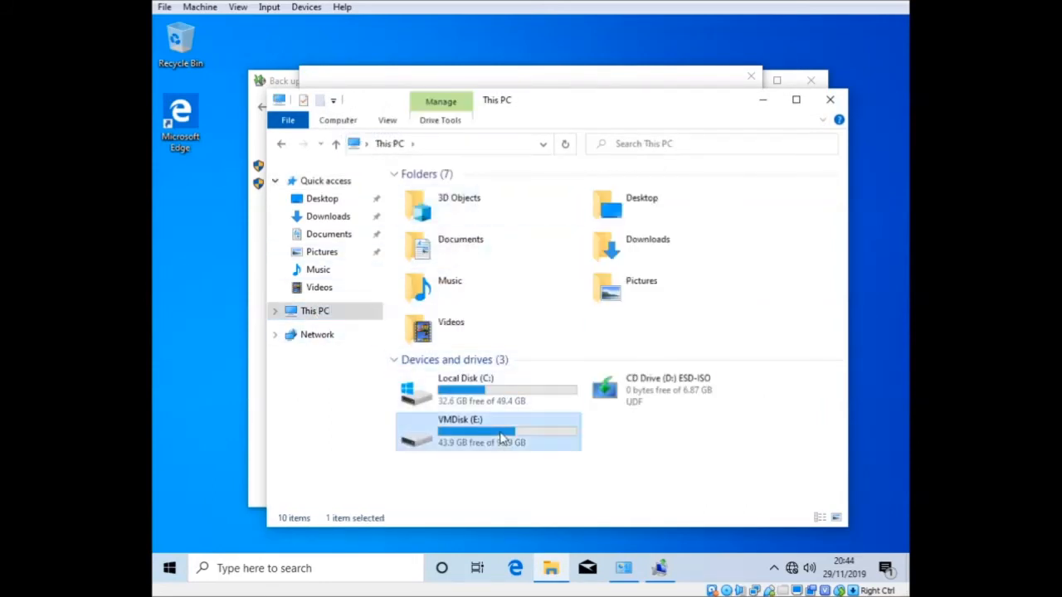
double_click(458, 206)
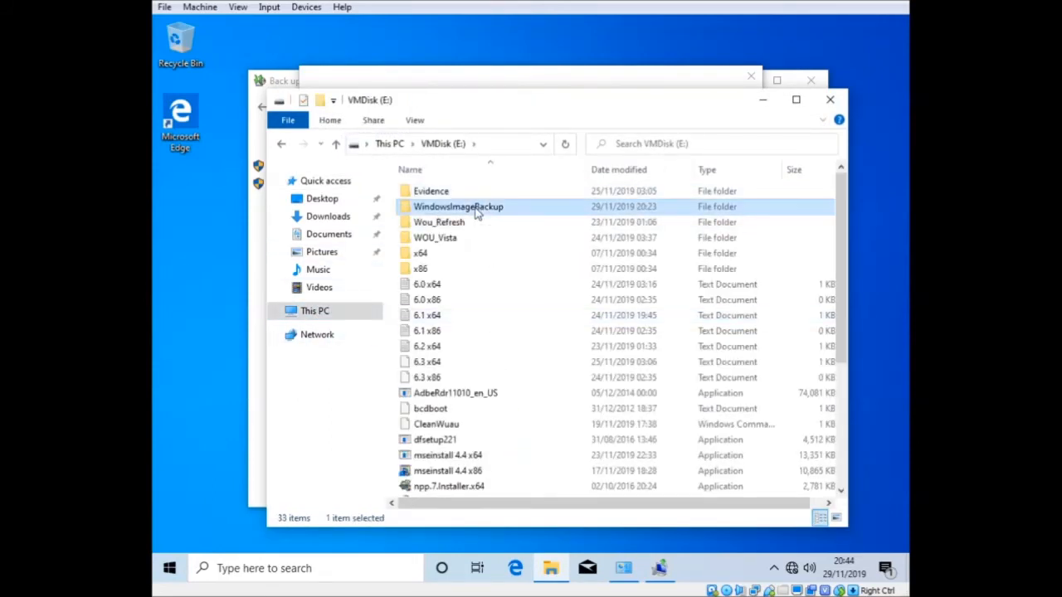
click(547, 310)
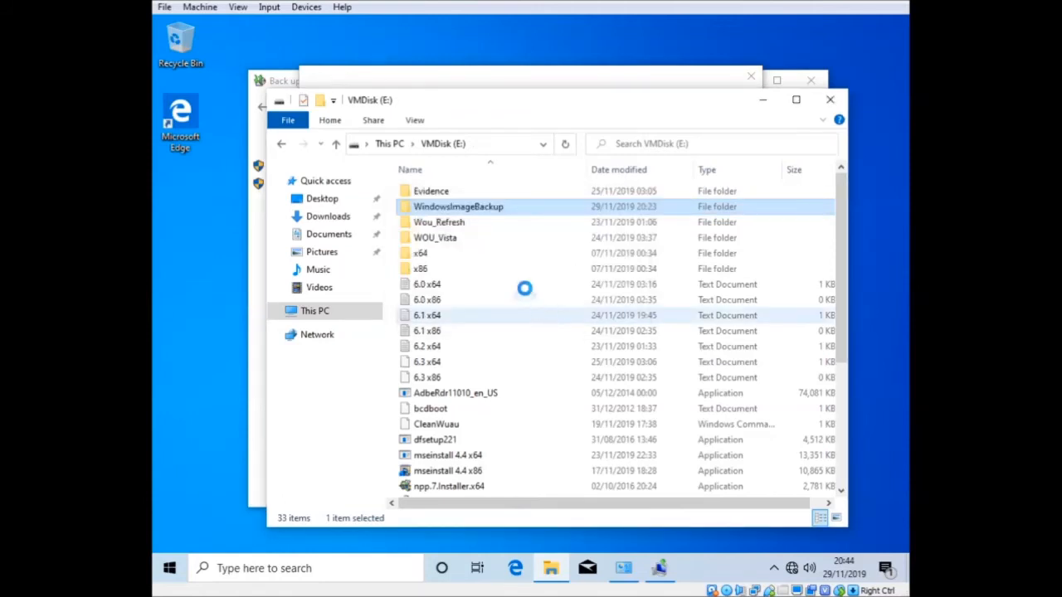
Step: Enter the test-PC backup folder, granting access, verify its contents and close Explorer
click(449, 193)
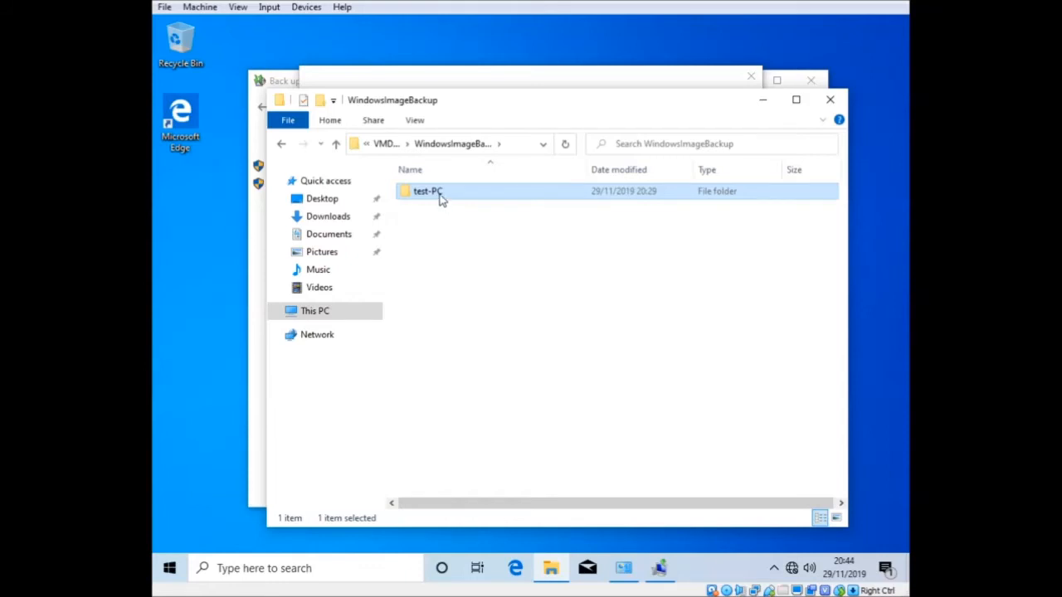
double_click(440, 197)
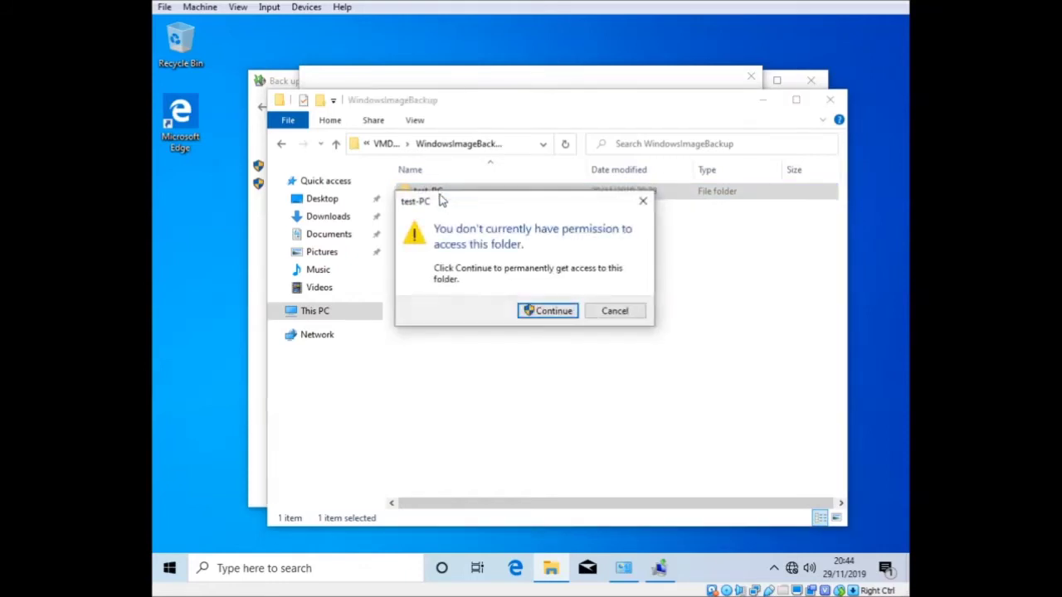
click(547, 311)
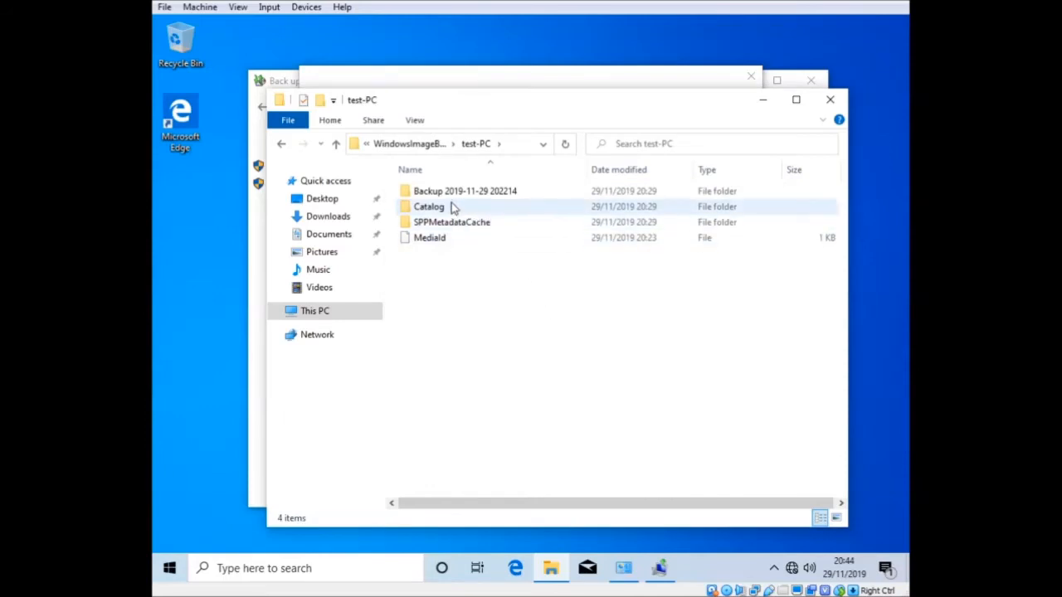
click(830, 100)
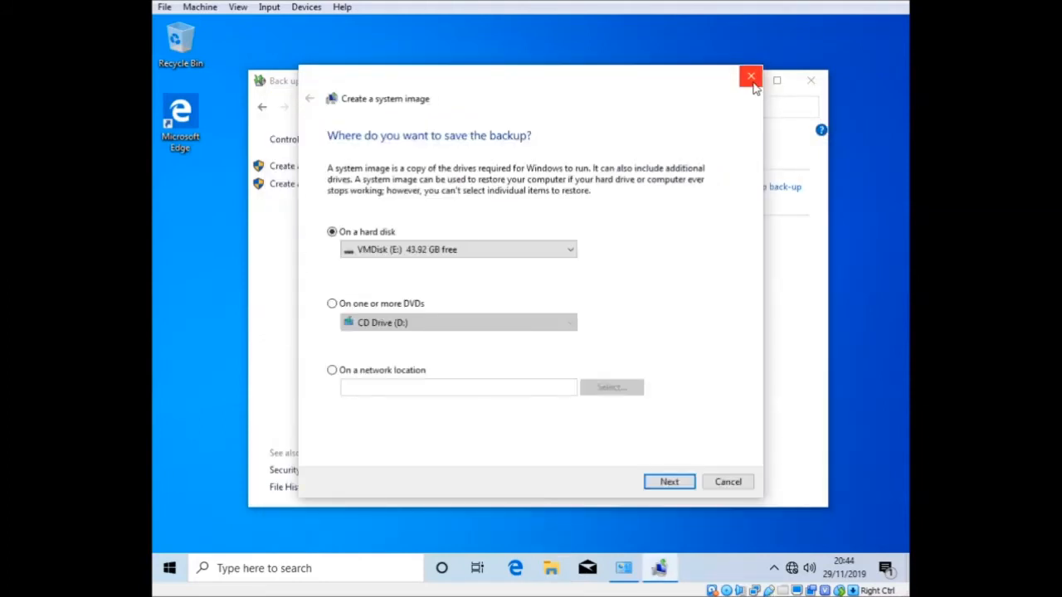
Step: Close the system image wizard and Backup window and bring up Start search
click(751, 77)
click(810, 79)
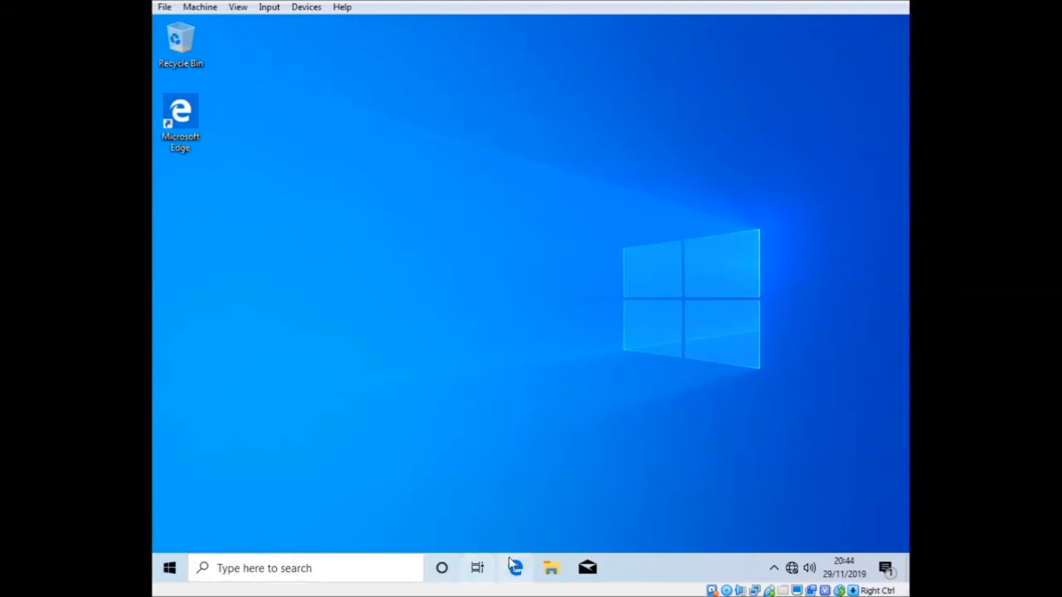
click(169, 568)
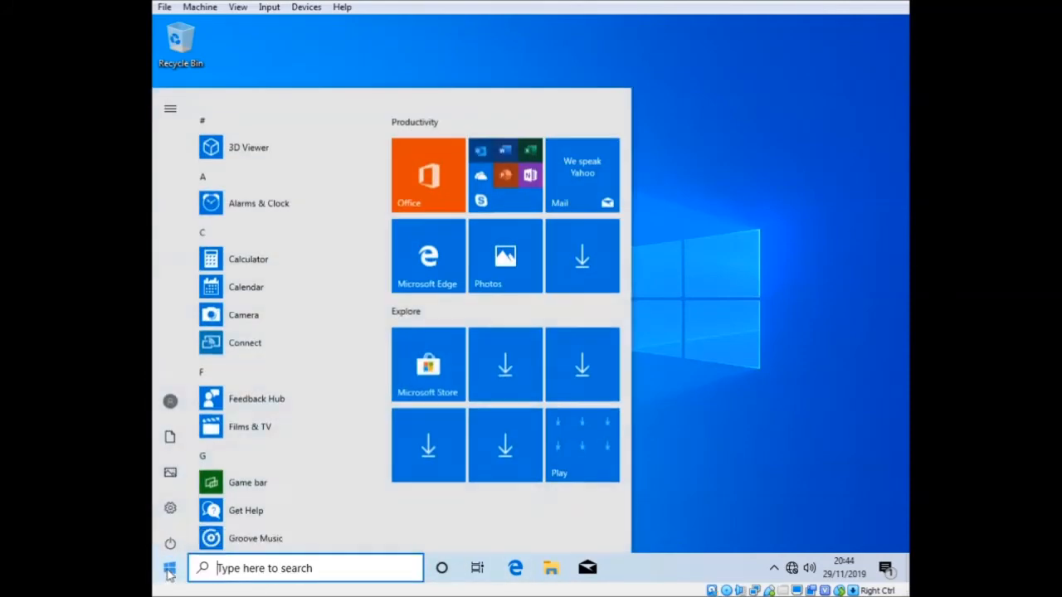
text(control)
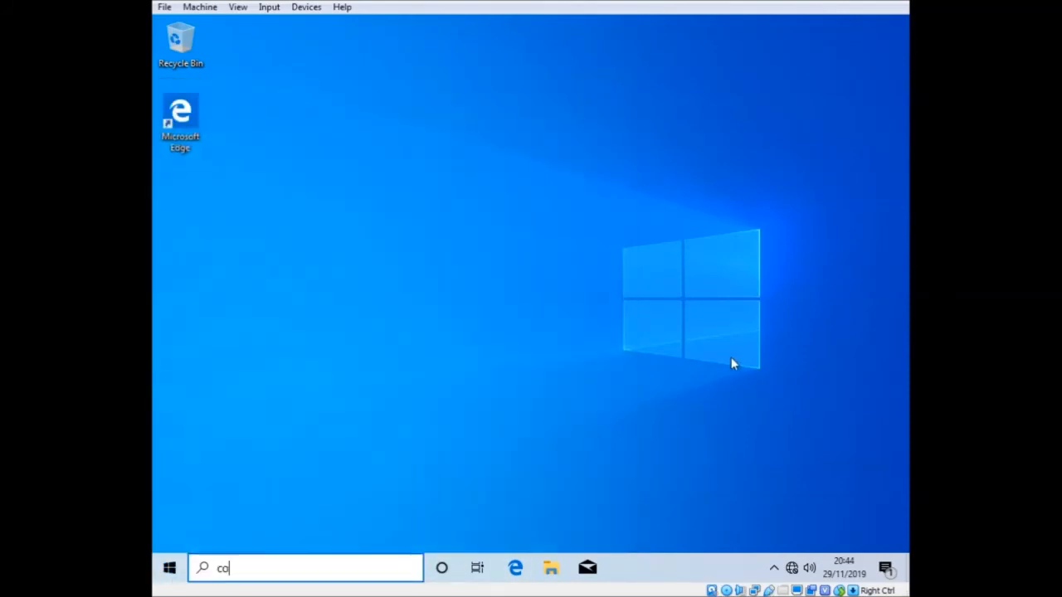
key(ctrl+a)
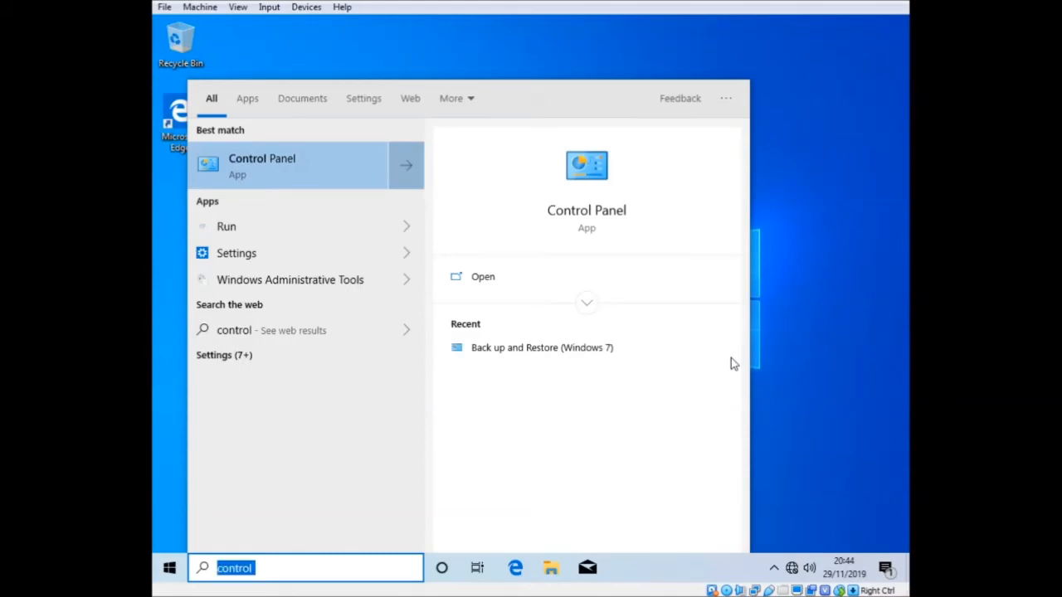
text(backup)
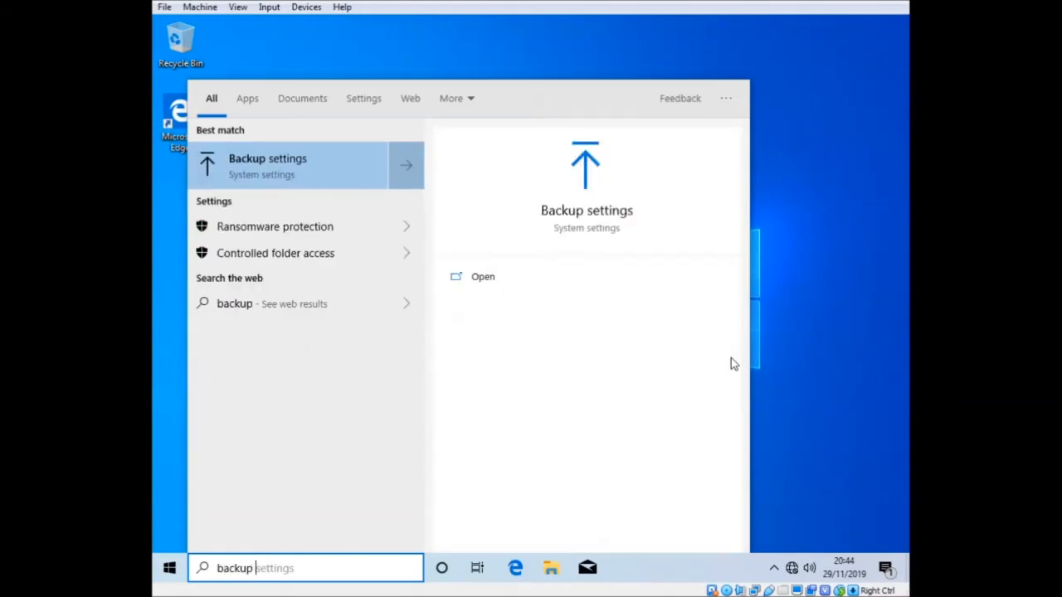
text( and restore)
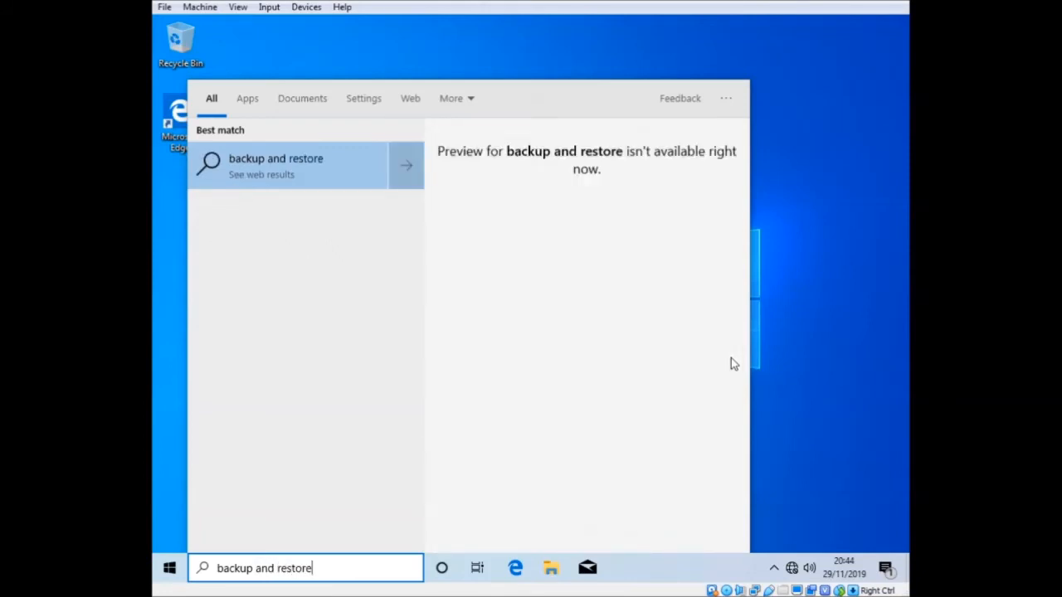
Step: Search 'control', launch Control Panel and go to System and Security
key(ctrl+a)
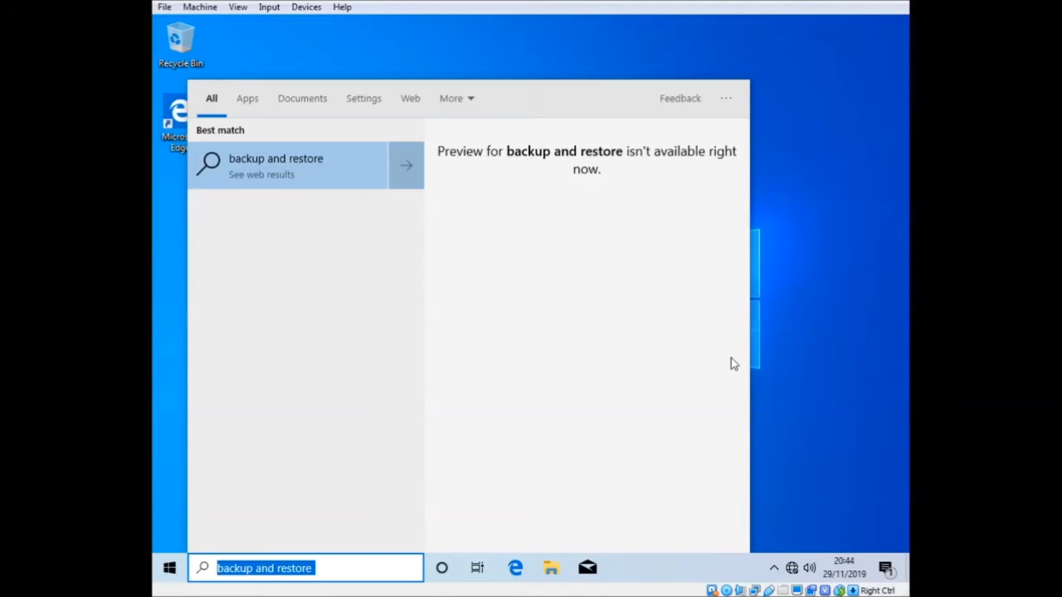
text(window)
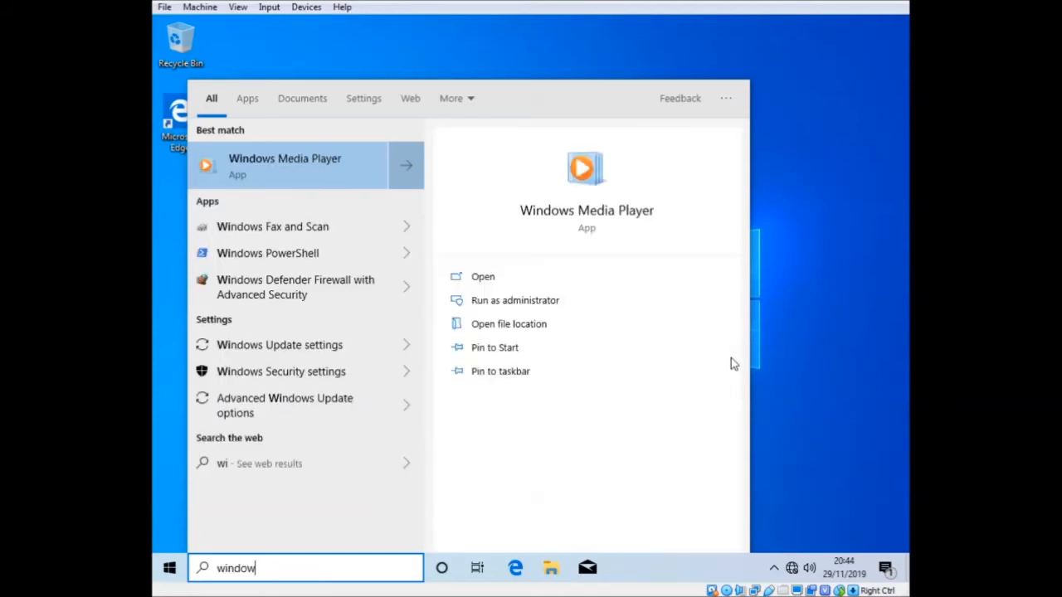
text(s 7)
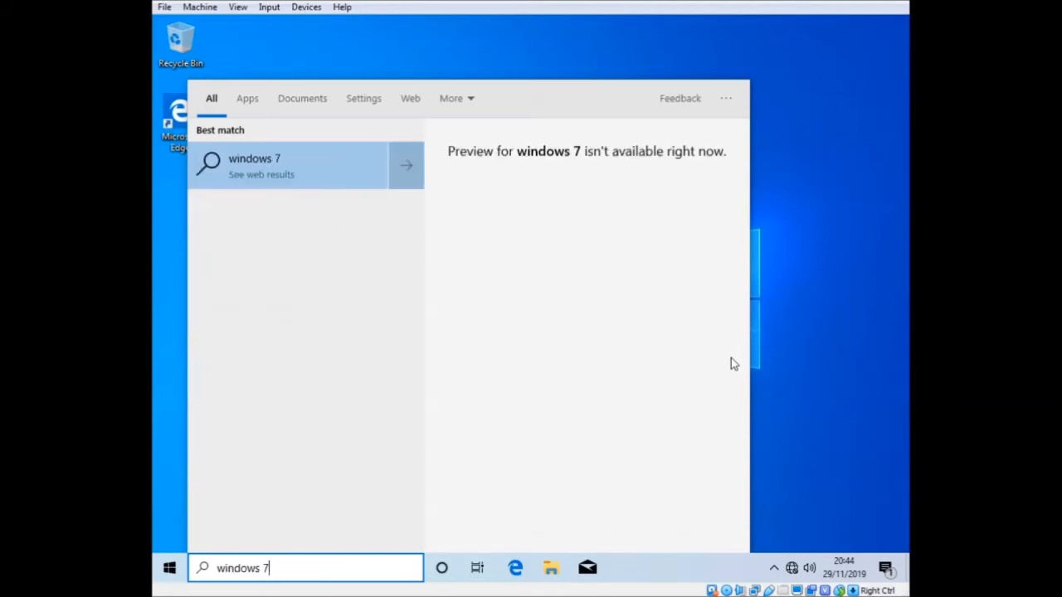
key(ctrl+a)
key(BackSpace)
text(co)
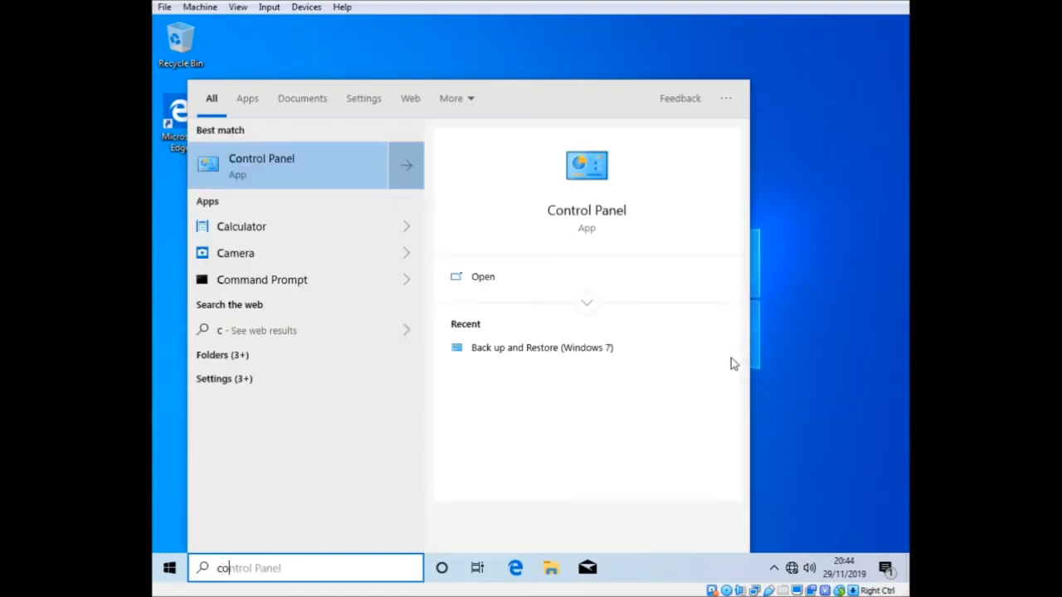
text(ntrol)
key(Return)
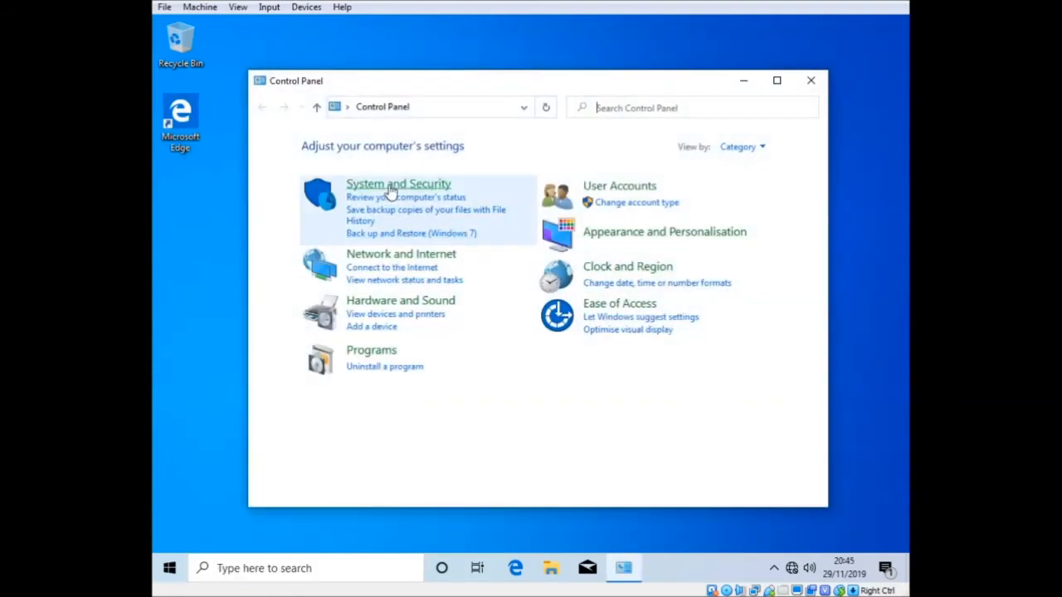
click(388, 184)
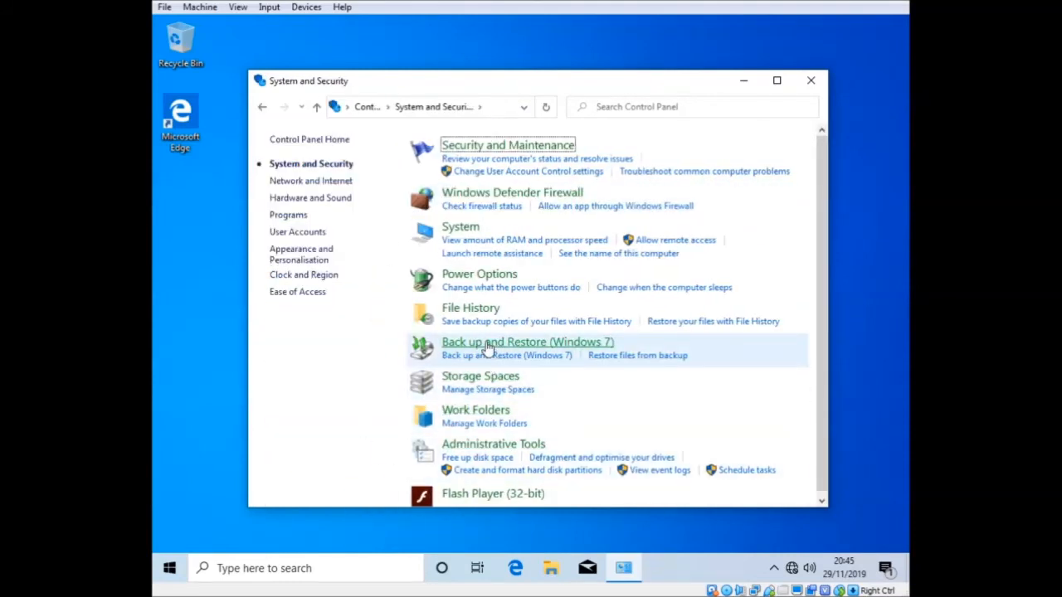
Step: Create a system image to VMDisk (E:) with default settings and start the backup, closing the Backup window
click(481, 343)
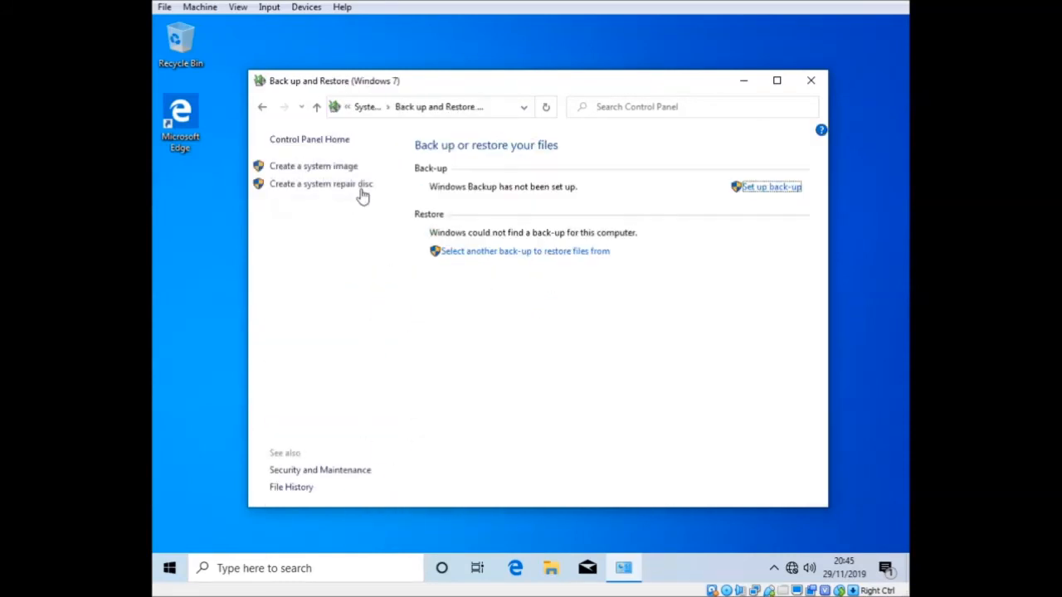
click(314, 166)
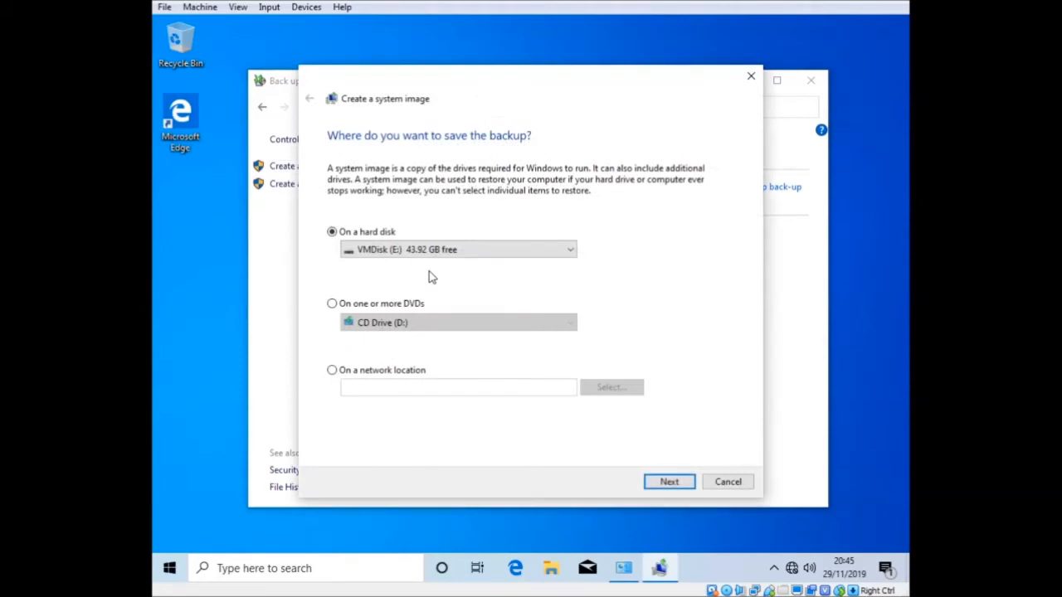
click(668, 482)
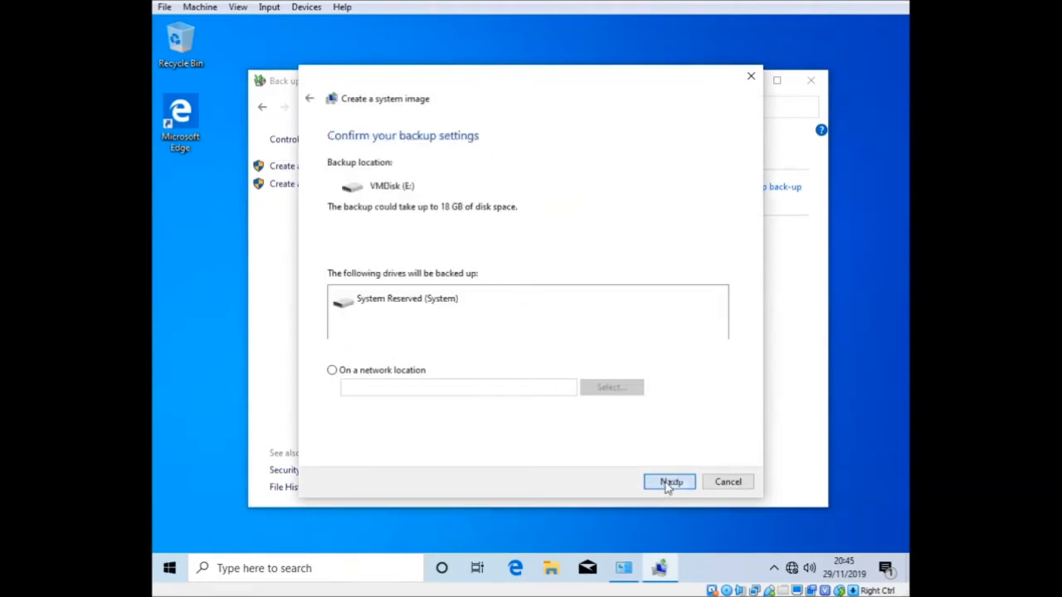
click(669, 482)
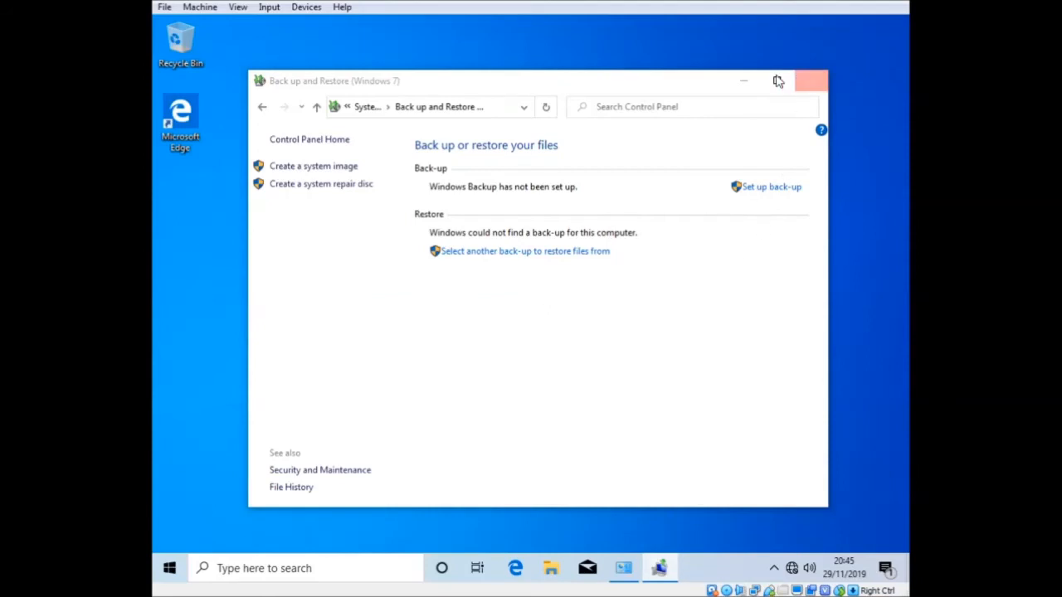
click(810, 81)
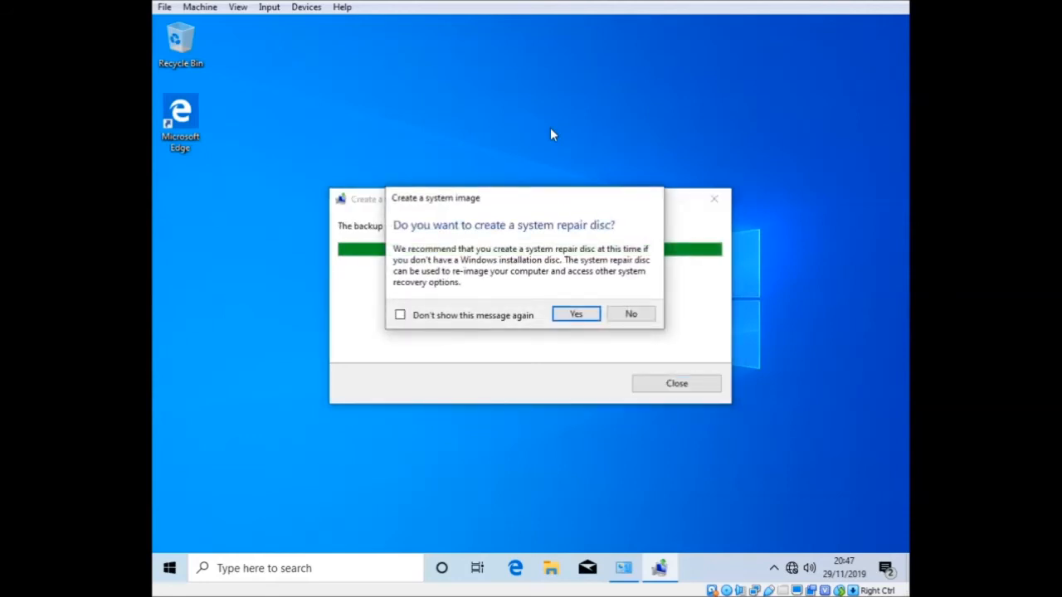
Step: Decline the repair disc, close the completed backup dialog and restart Windows from Start > Power
click(631, 313)
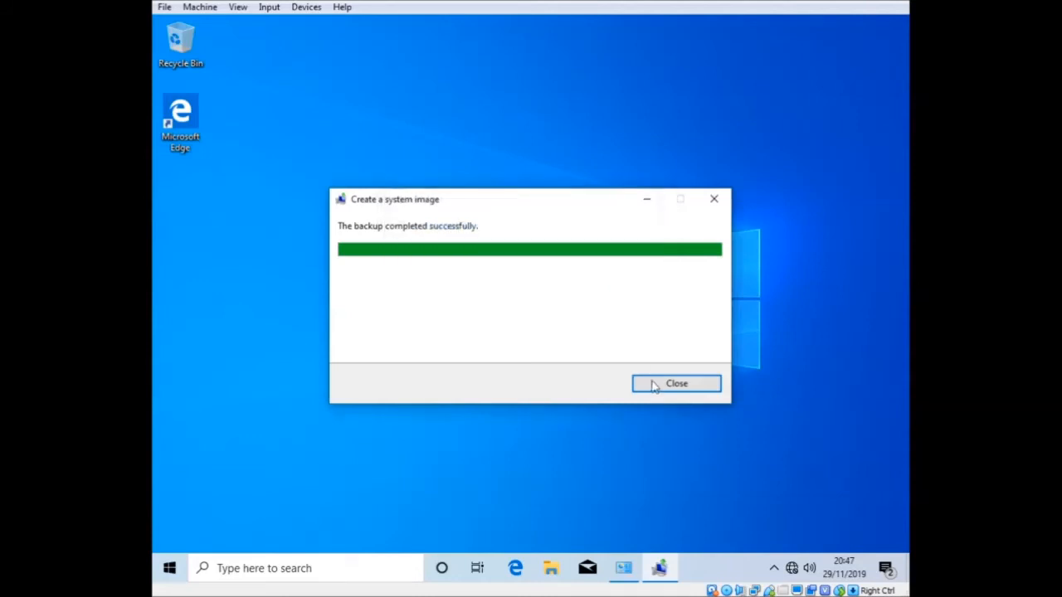
click(662, 387)
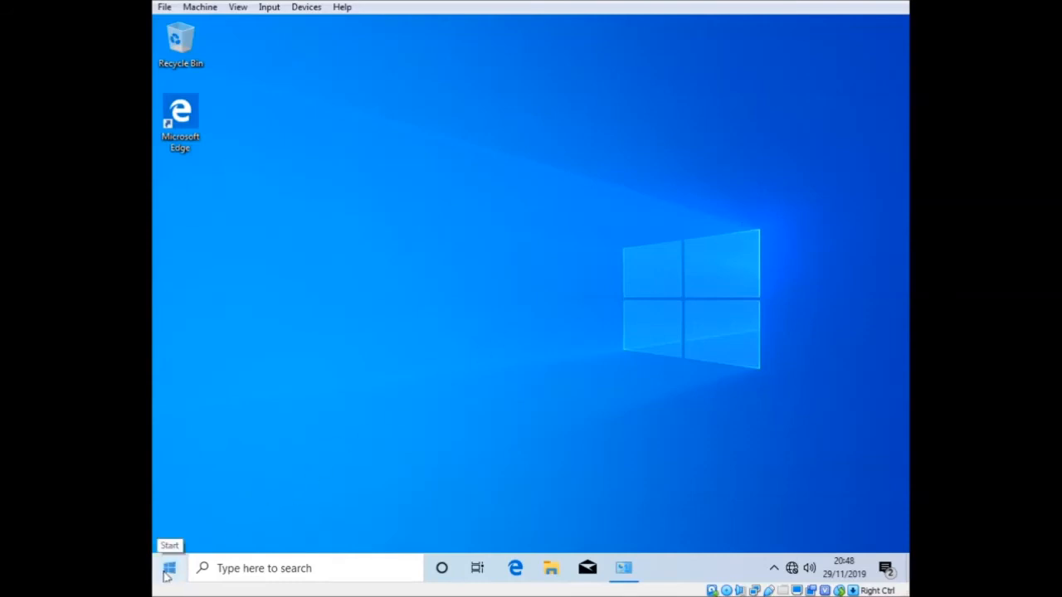
click(169, 569)
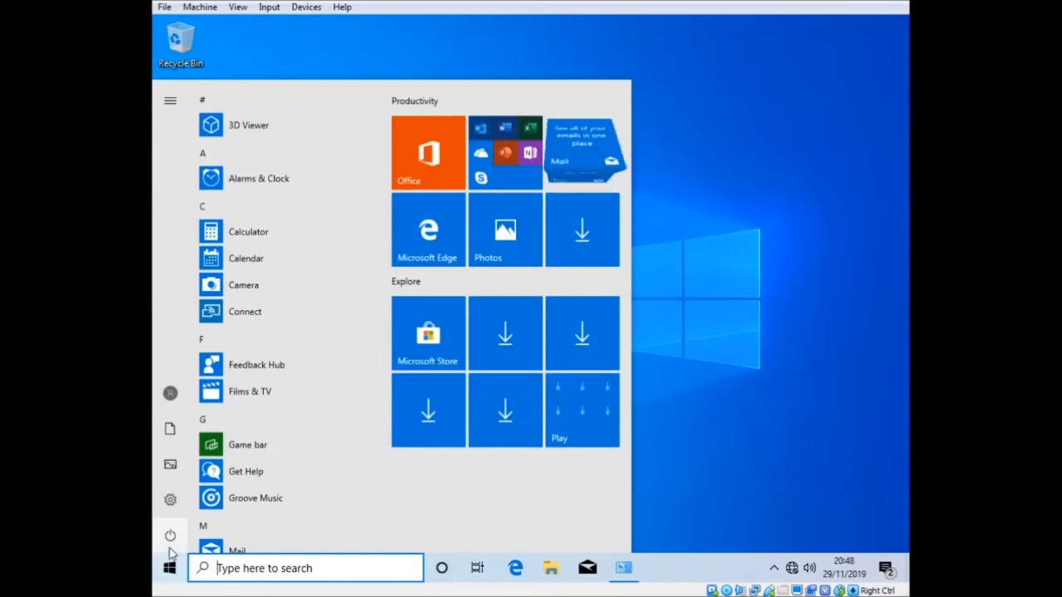
click(170, 536)
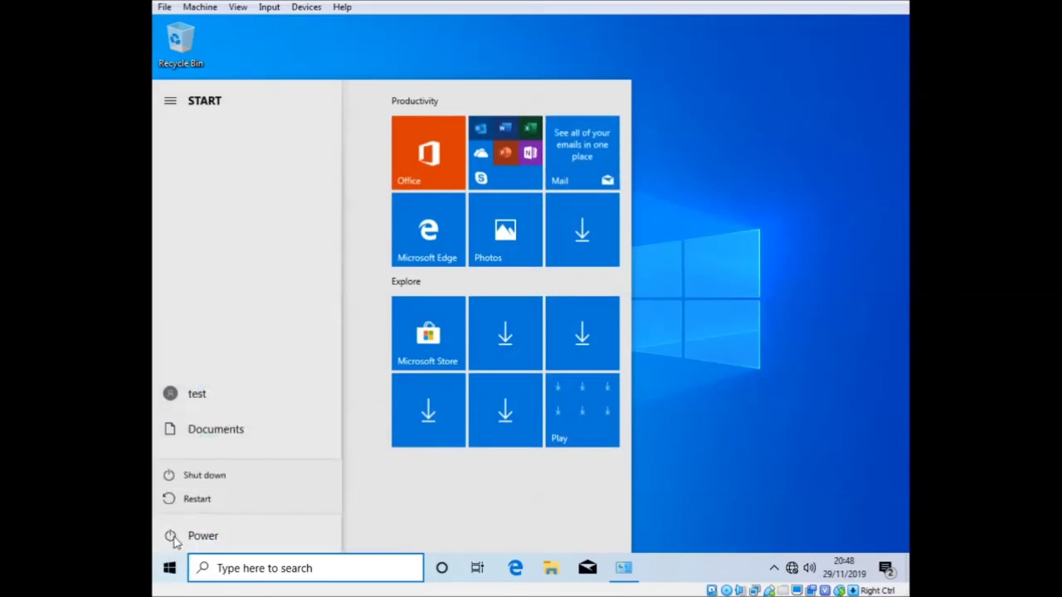
click(196, 500)
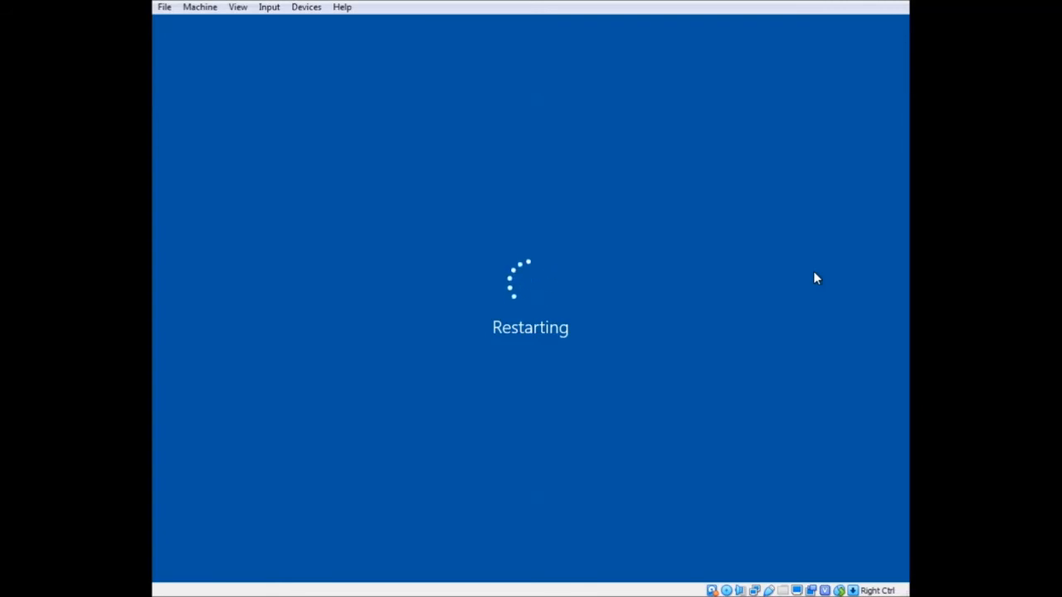
Step: Boot the VM from CD-ROM via F12 into 64-bit Windows 10 Setup and accept English (United Kingdom) settings
key(F12)
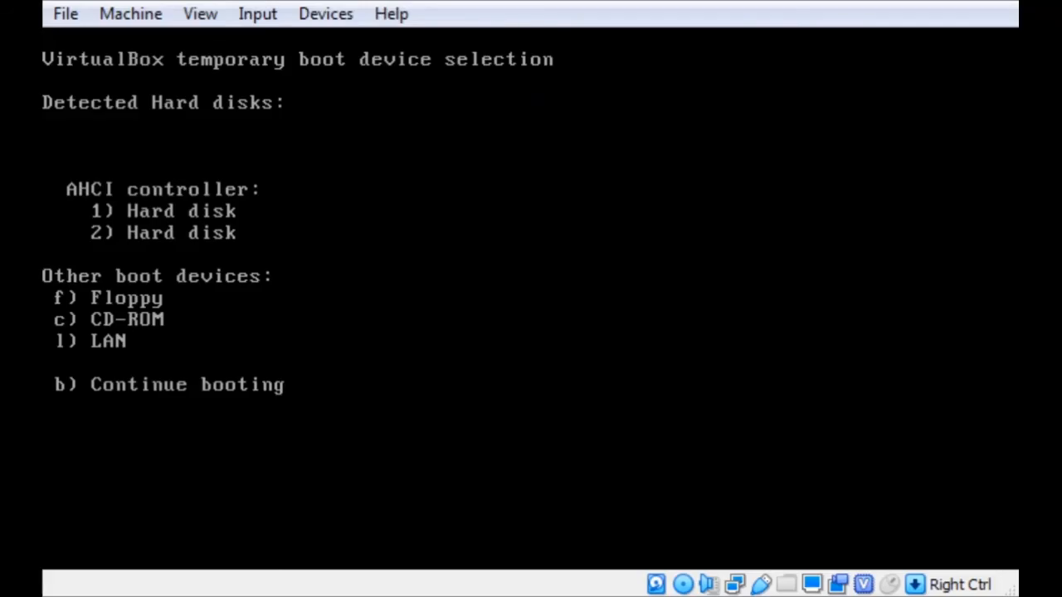
key(c)
key(space)
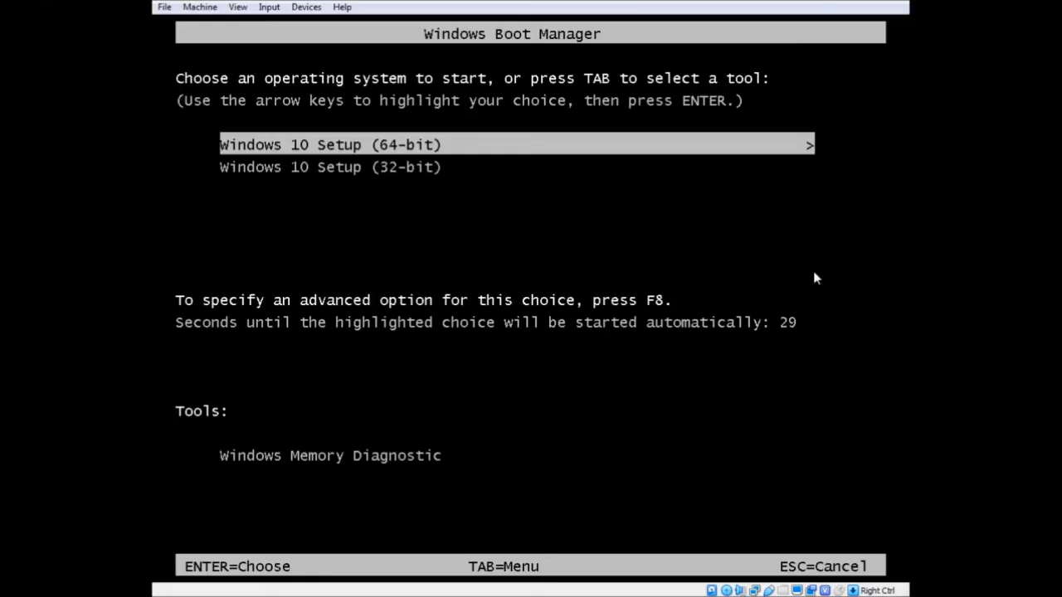
key(Return)
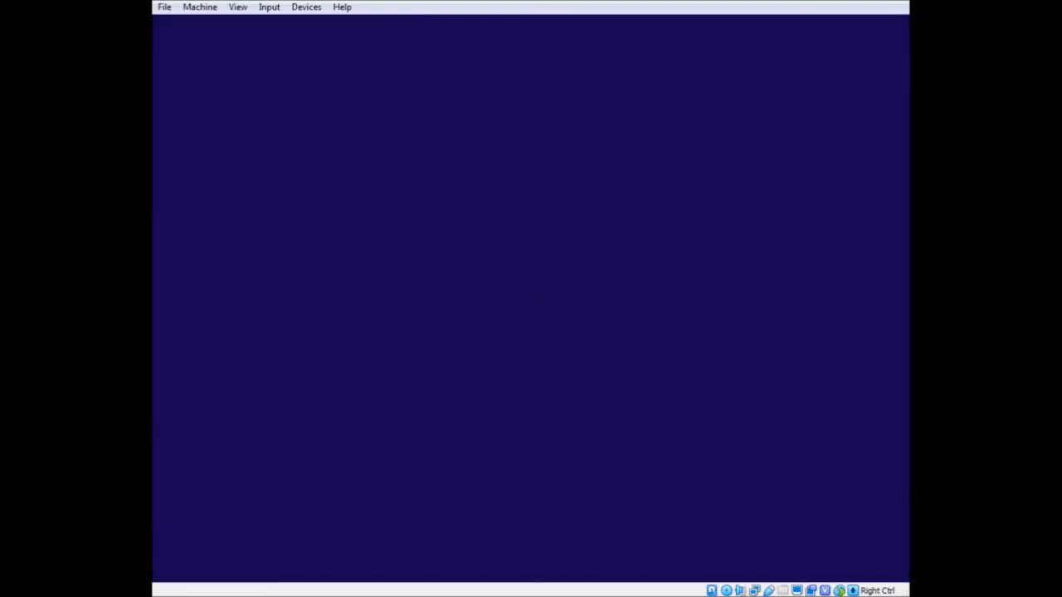
key(Tab)
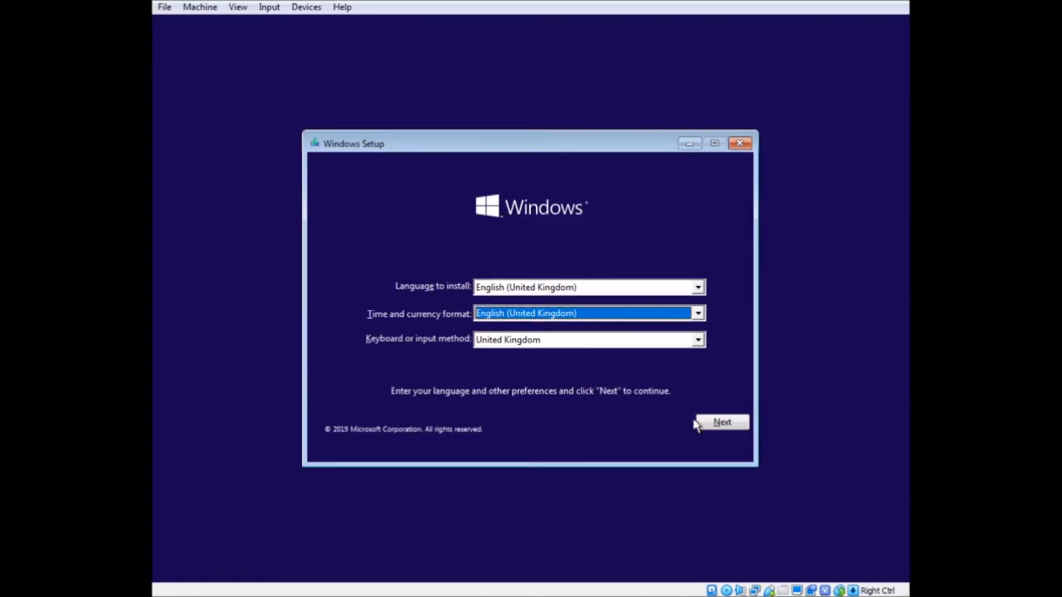
click(722, 422)
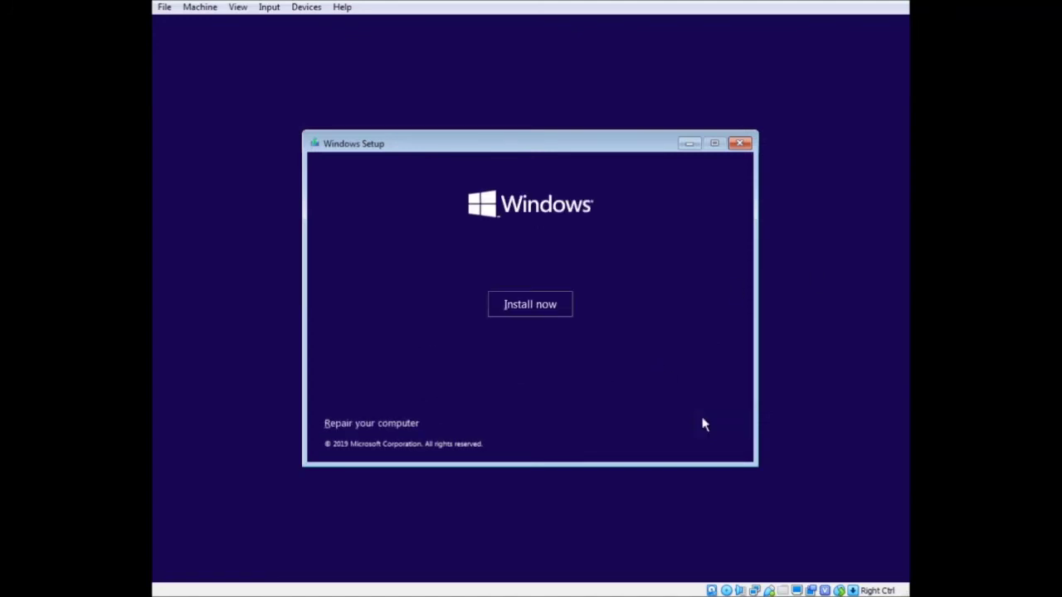
Step: Choose Repair your computer > Troubleshoot > System Image Recovery and select the Windows 10 target
click(365, 425)
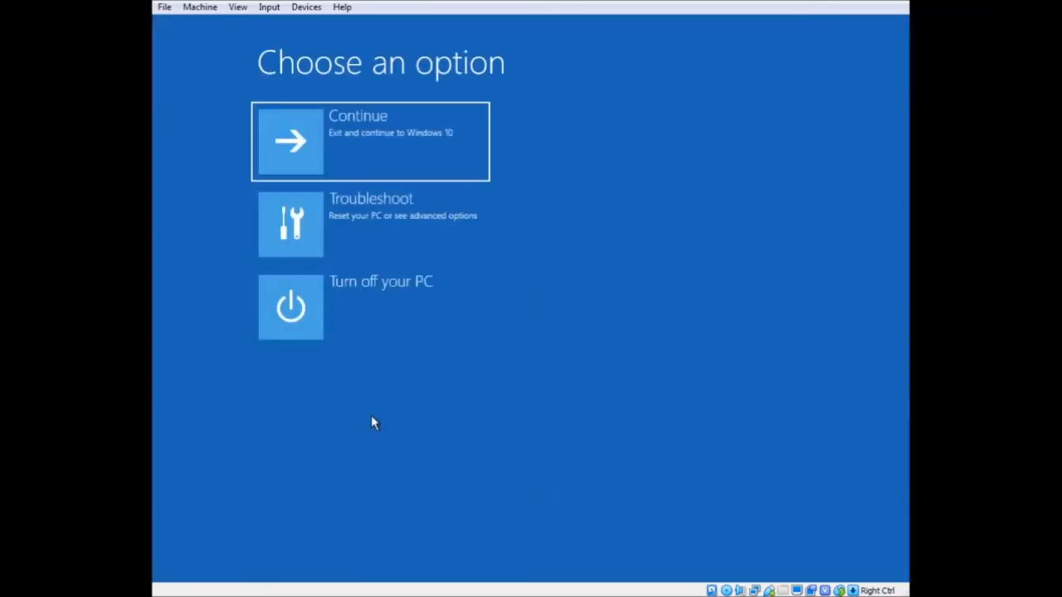
click(395, 214)
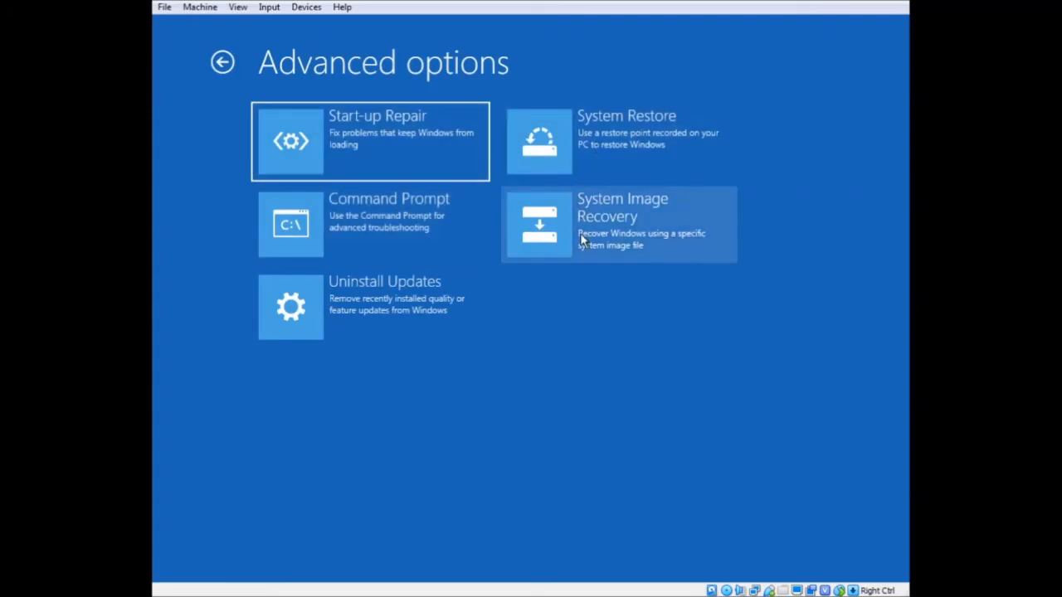
click(685, 241)
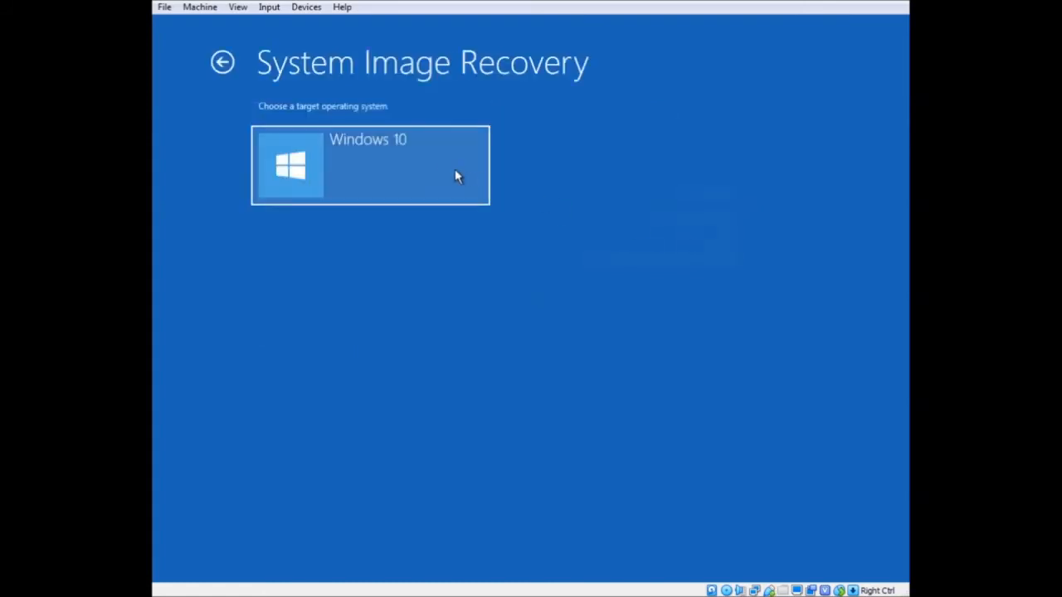
click(363, 179)
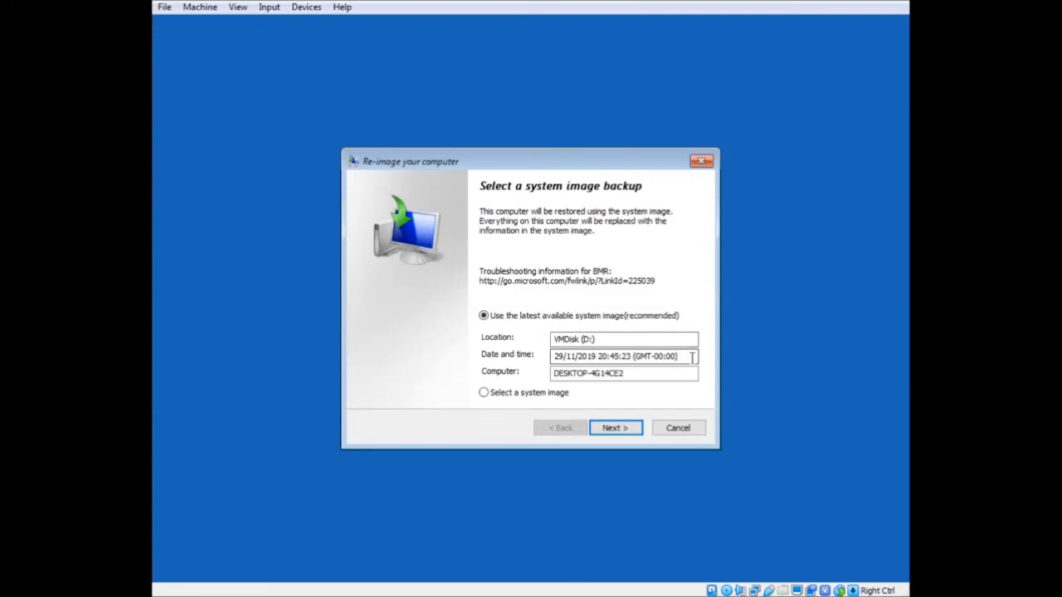
Step: Check the latest image's computer name, then choose Select a system image and continue to the backup list
click(655, 374)
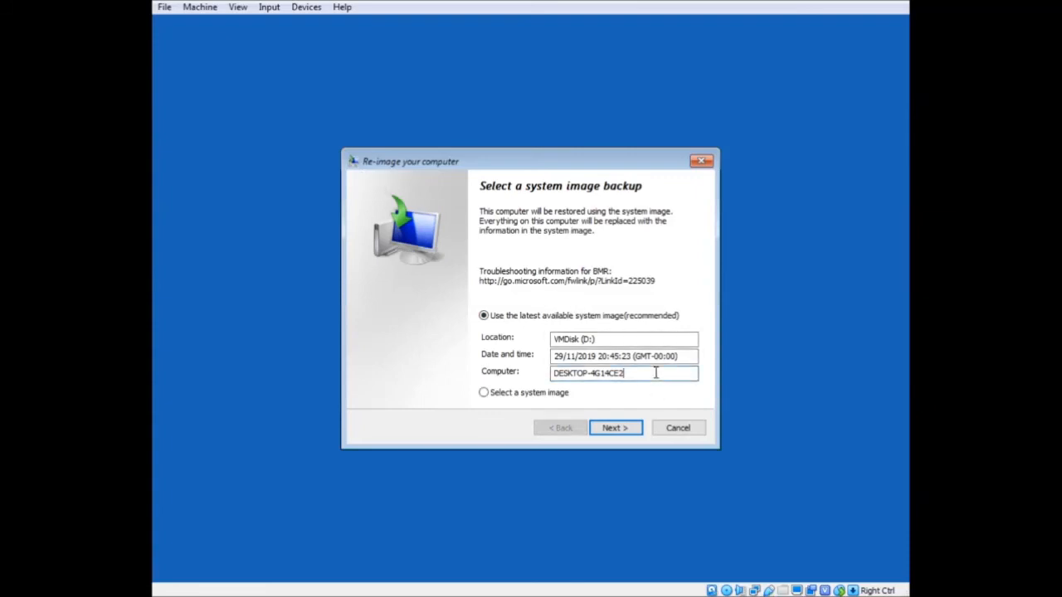
drag(655, 373, 511, 372)
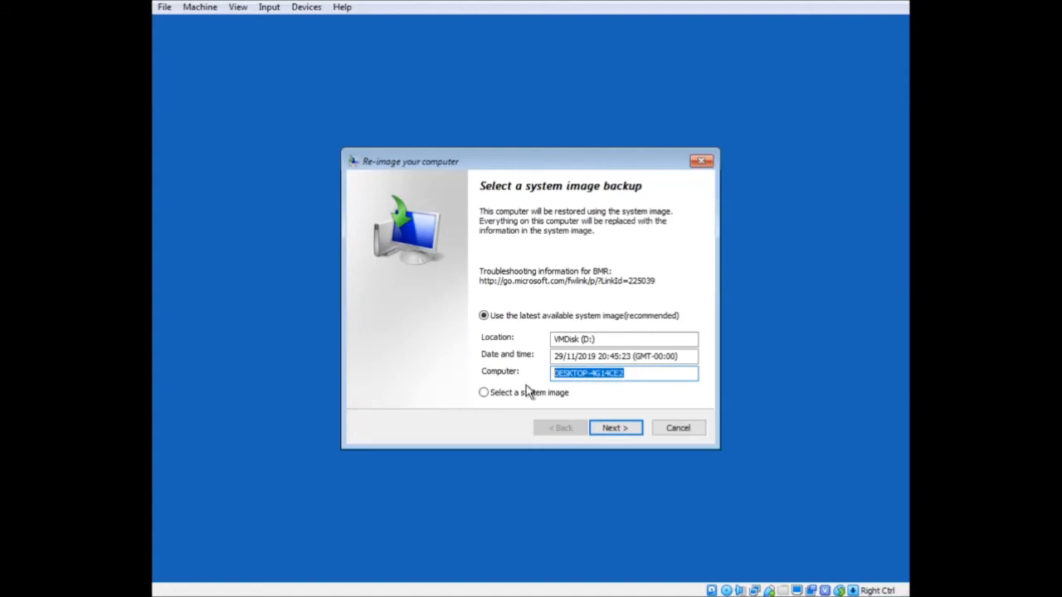
click(484, 392)
click(614, 428)
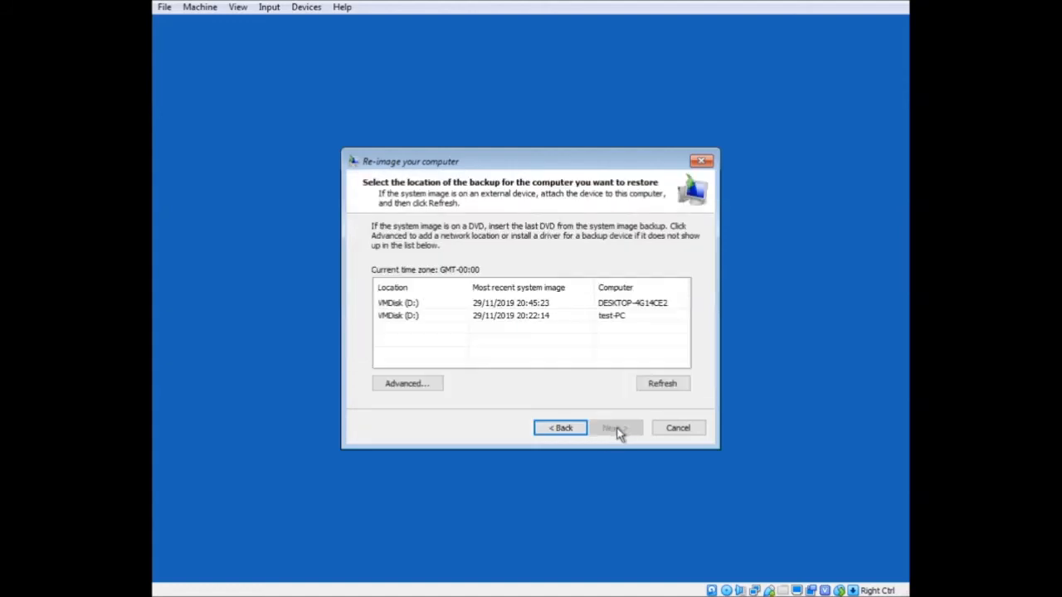
Step: Compare the DESKTOP-4G14CE2 and test-PC backups on VMDisk (D:), then cancel the re-image wizard
click(571, 304)
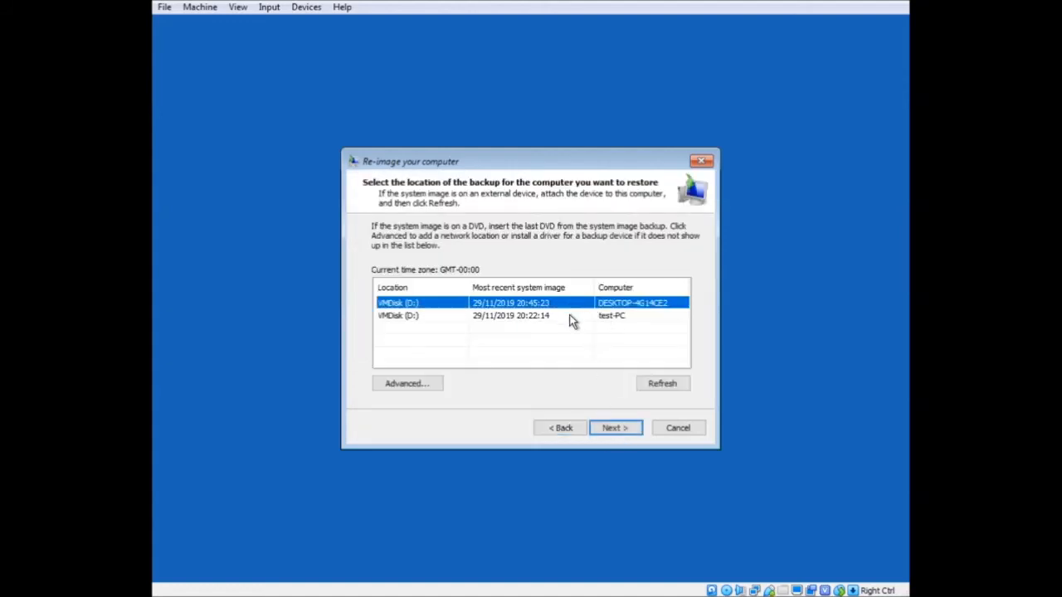
click(571, 303)
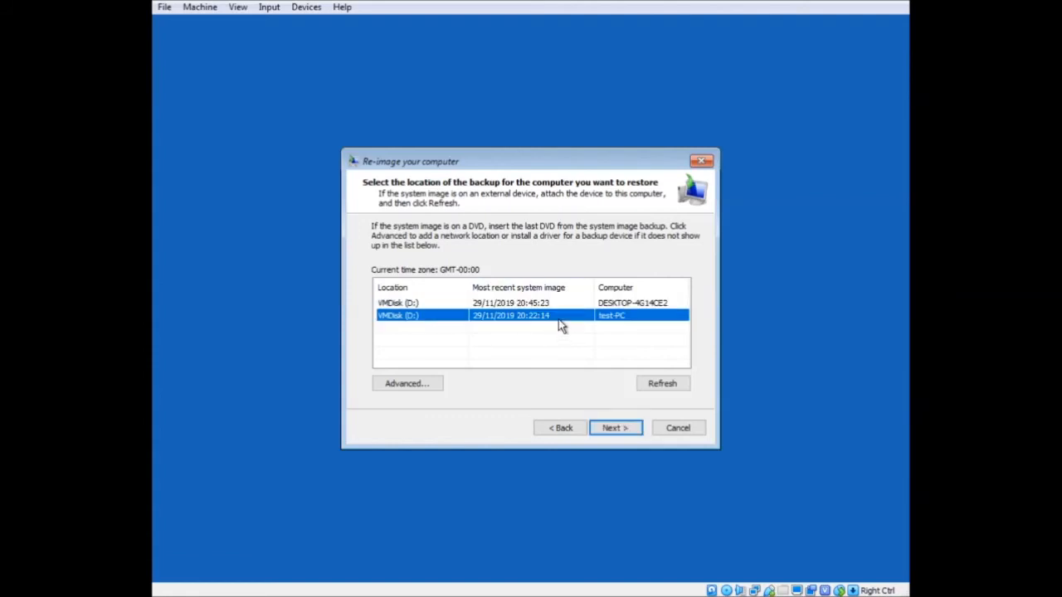
click(654, 305)
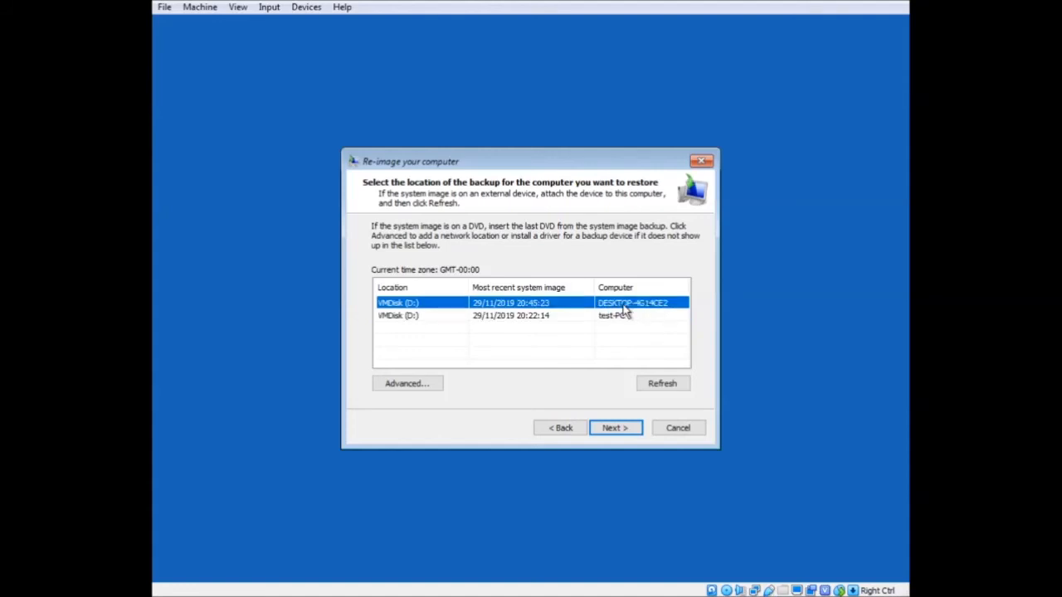
click(571, 316)
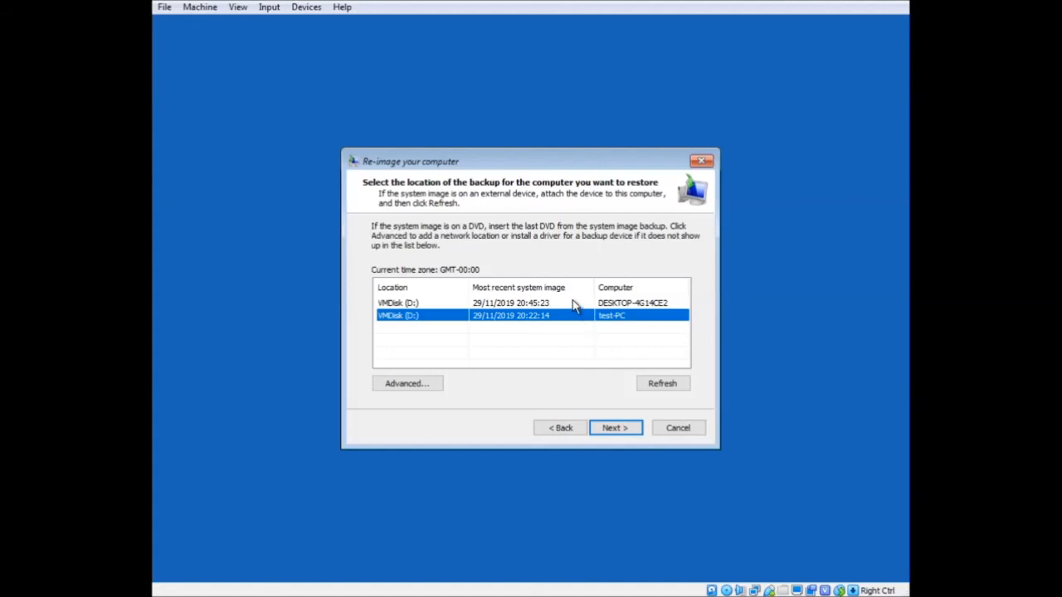
click(576, 303)
click(575, 304)
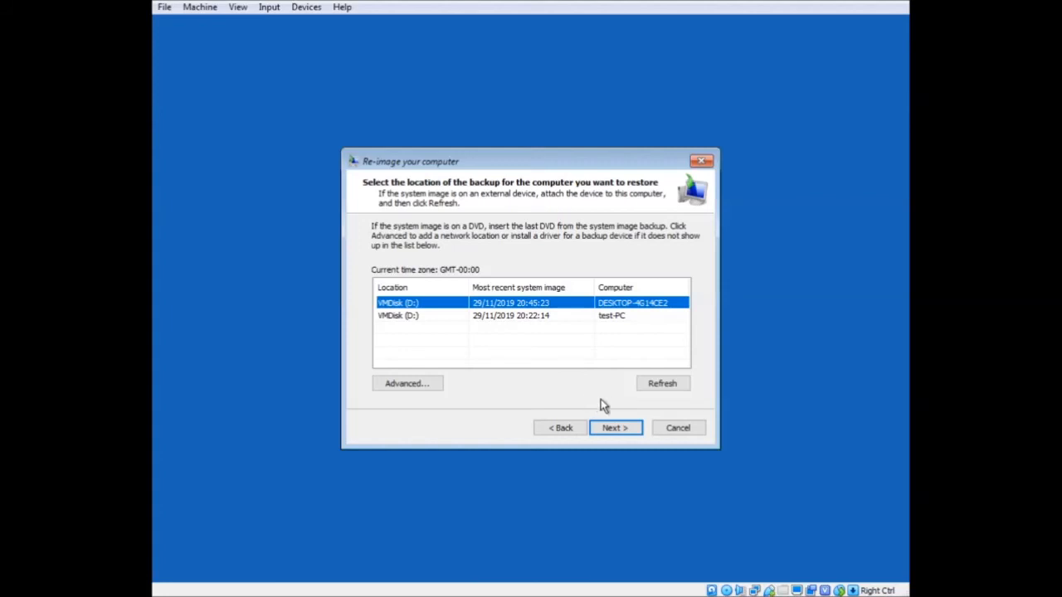
click(678, 428)
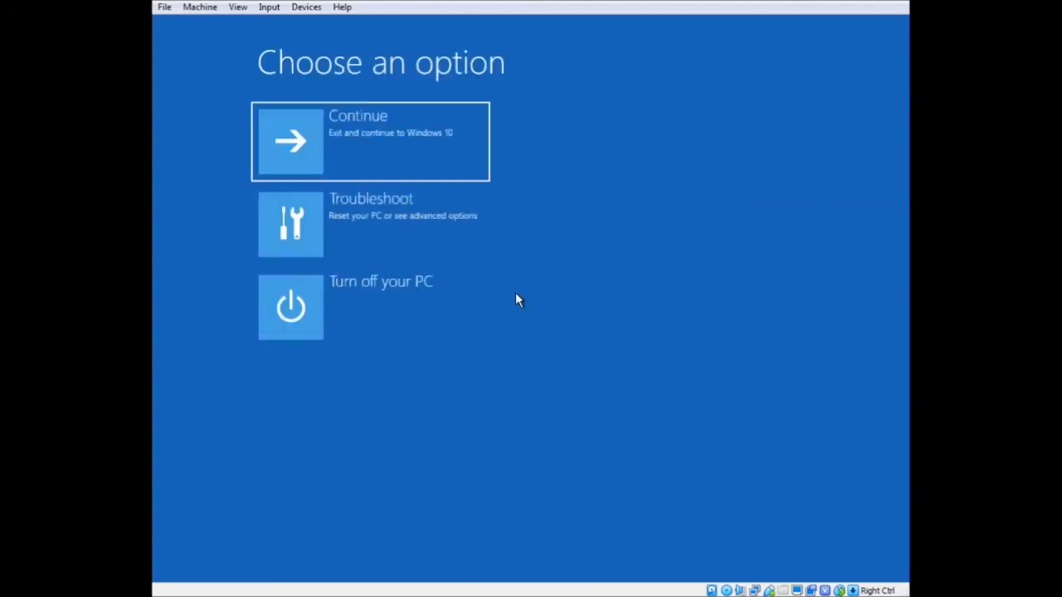
Step: From Troubleshoot open Command Prompt, run diskpart and list the disks and volumes
click(427, 221)
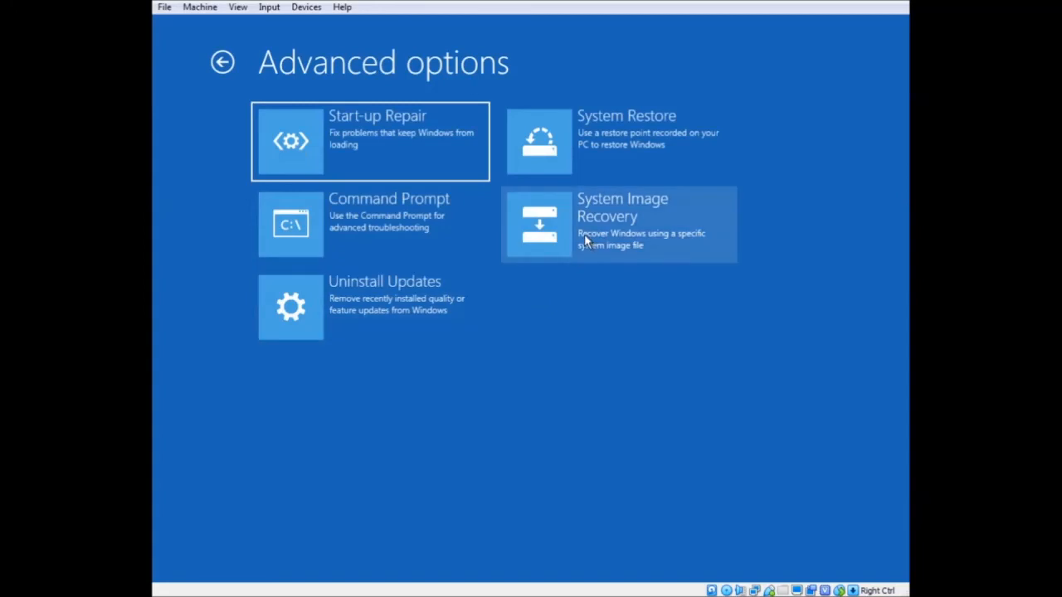
click(432, 220)
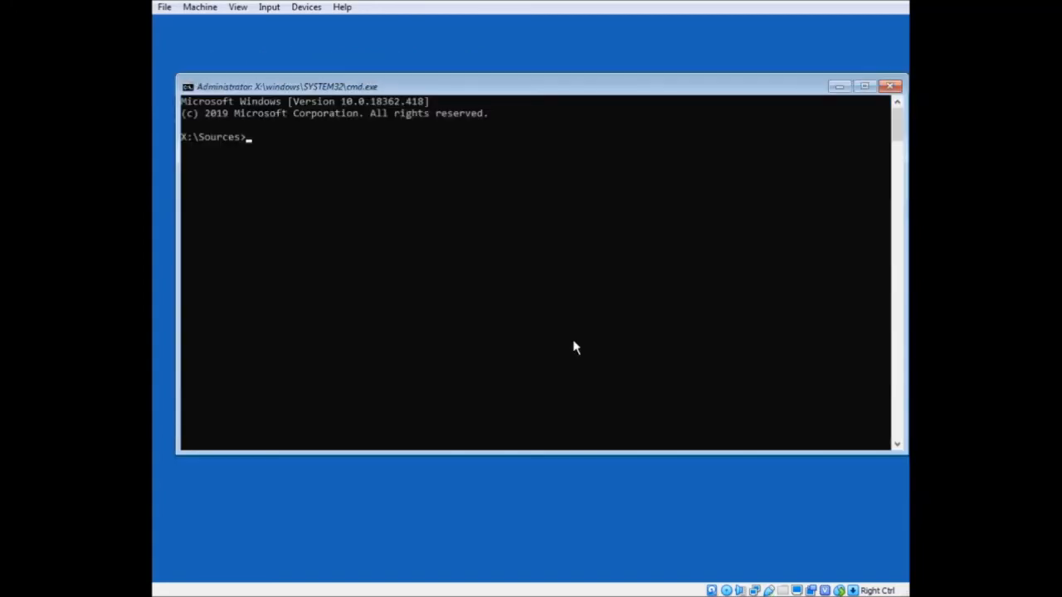
text(list)
key(BackSpace)
key(BackSpace)
key(BackSpace)
text(diskpart)
key(Return)
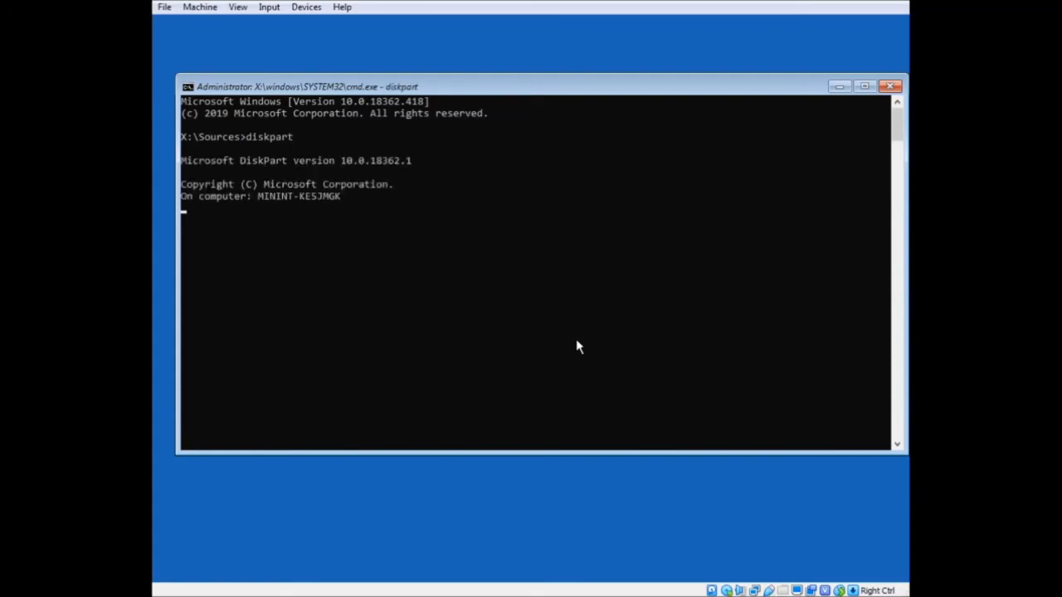
text(list disk)
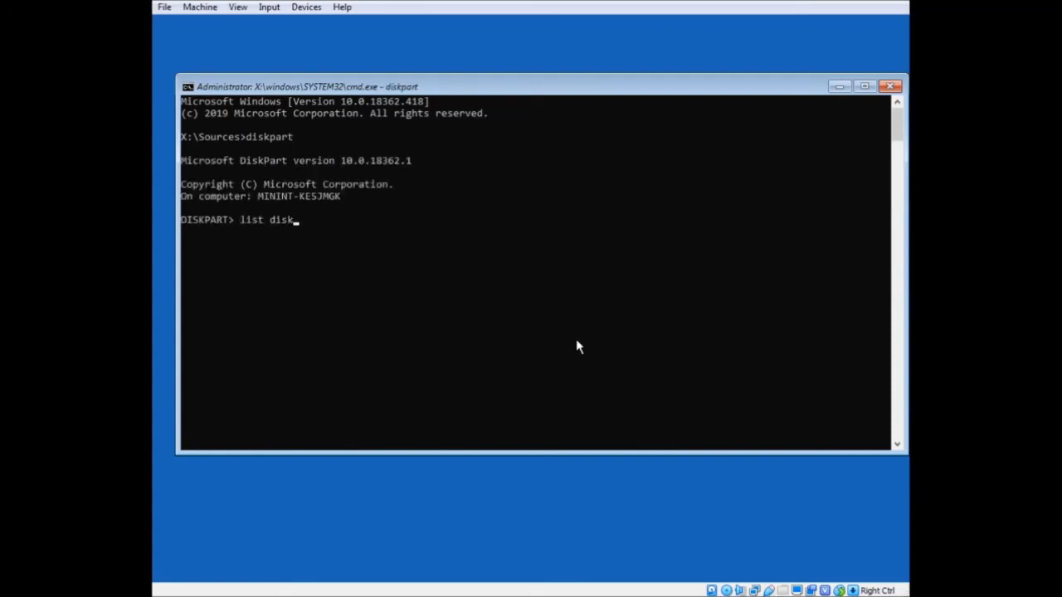
key(Return)
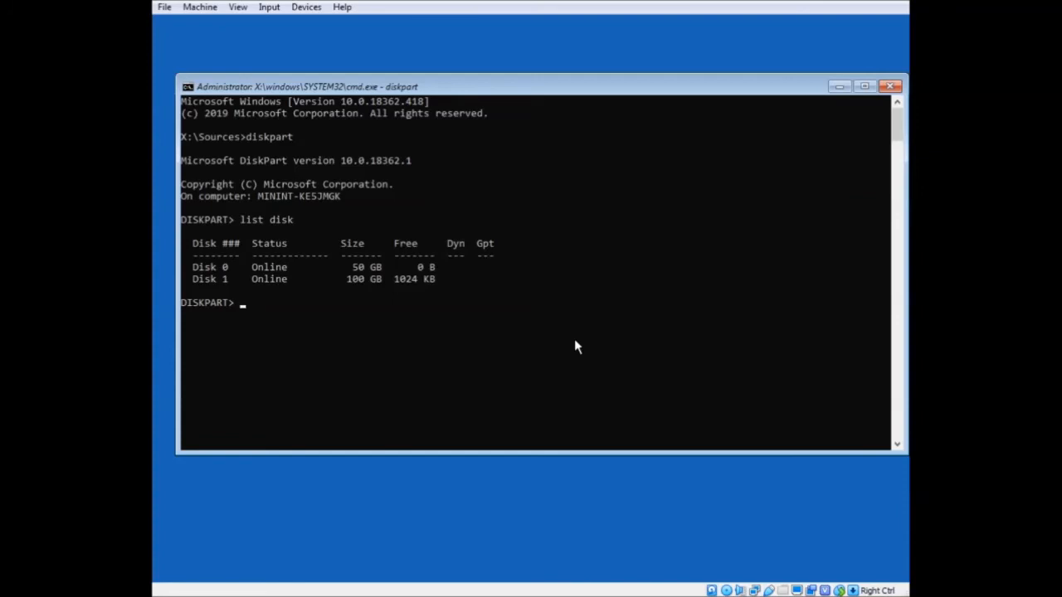
text(list co)
key(BackSpace)
text(vol)
key(BackSpace)
text(ume)
key(Return)
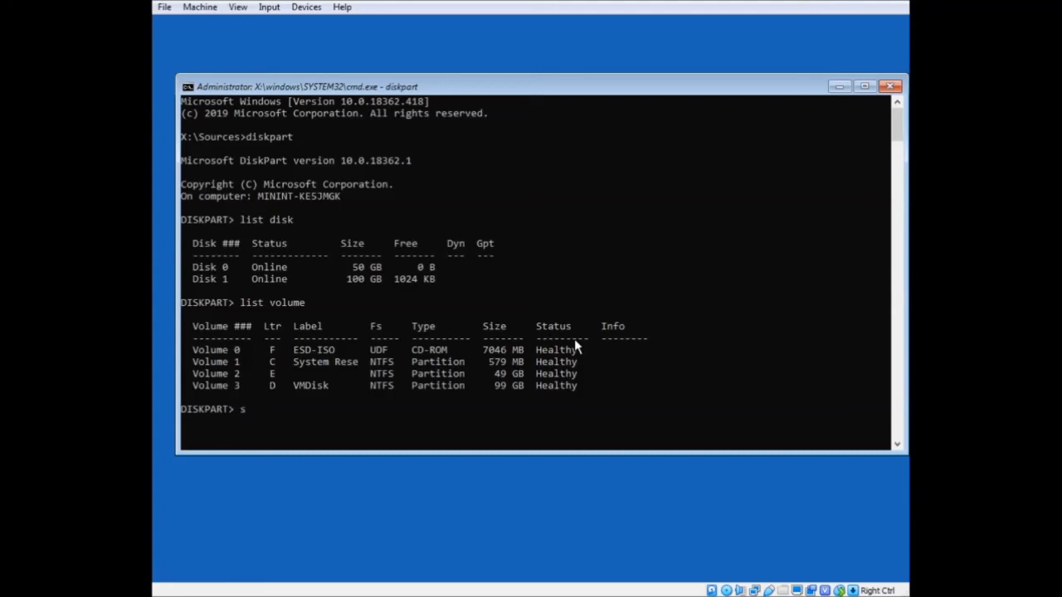
text(elect disk )
text(0)
Step: Select disk 0 and clean it, list volumes again to confirm it is empty, then close the console
key(Return)
text(clean)
key(Return)
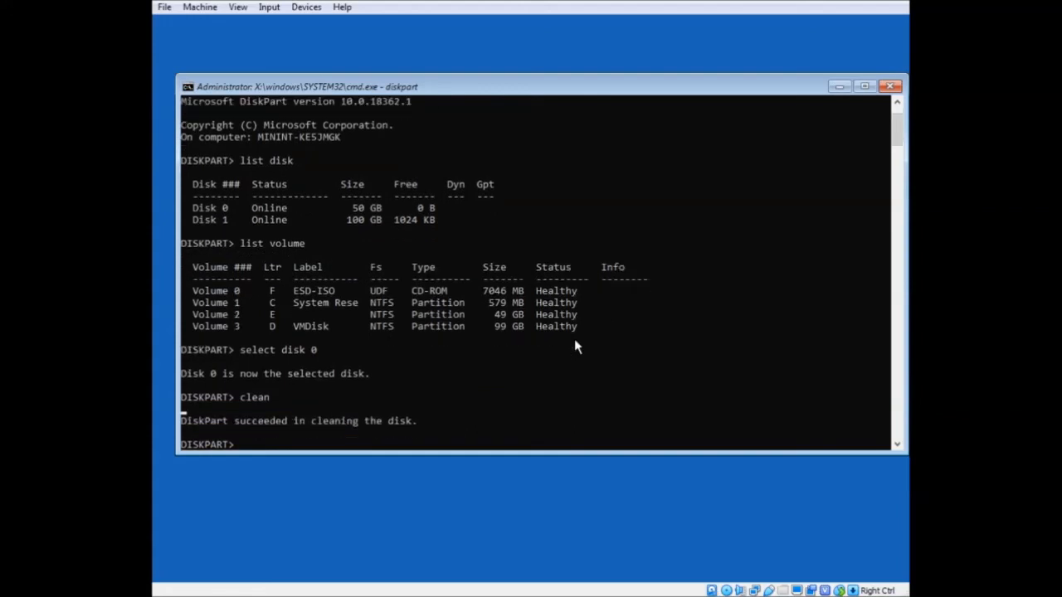
key(Up)
key(Up)
key(Up)
key(Return)
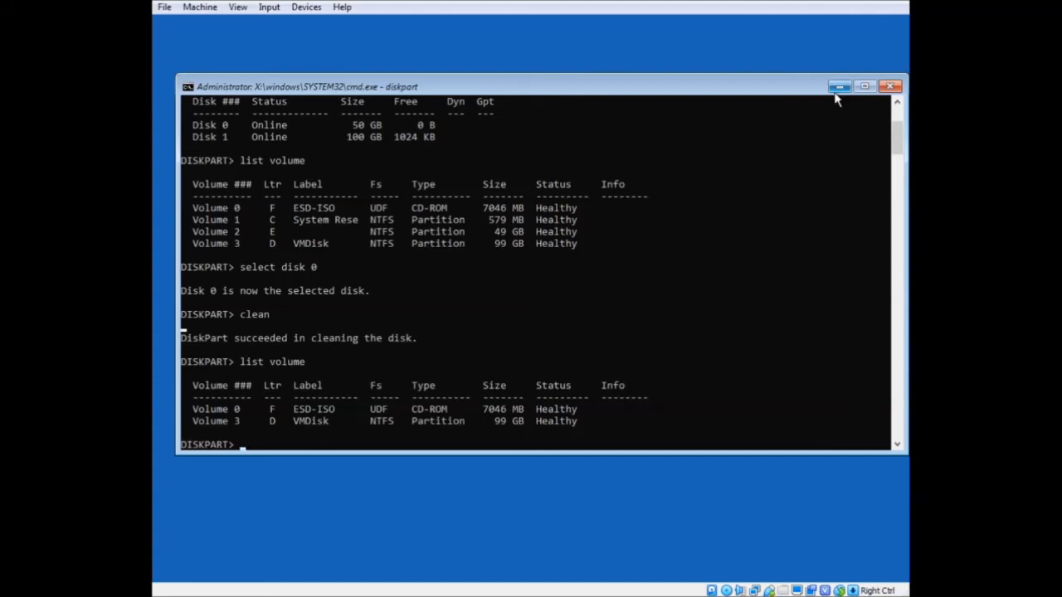
click(891, 86)
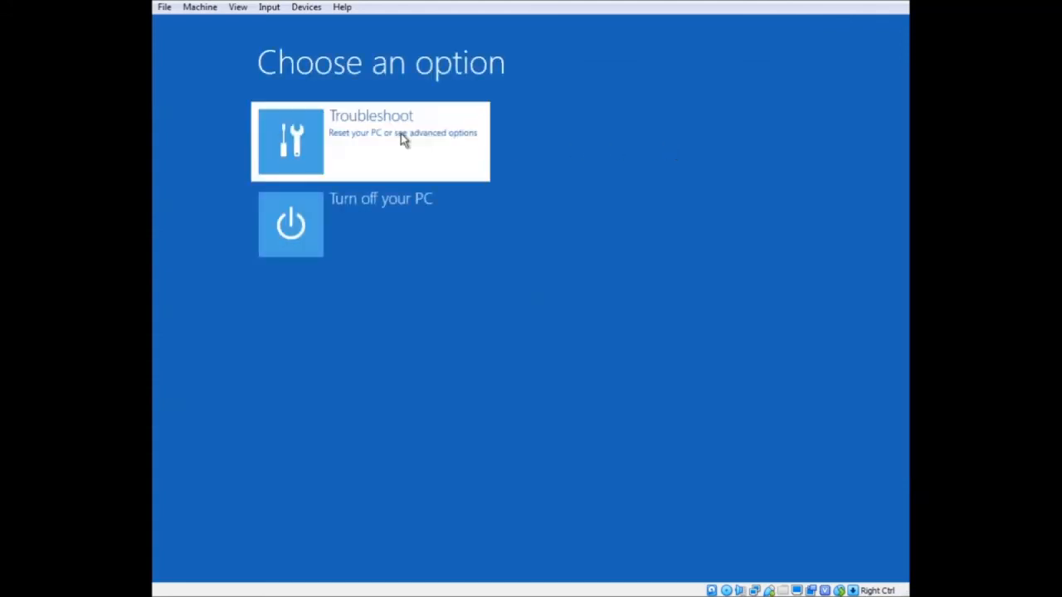
Step: Start System Image Recovery and select the DESKTOP-4G14CE2 backup from 29/11/2019 20:45:23
click(400, 134)
click(592, 241)
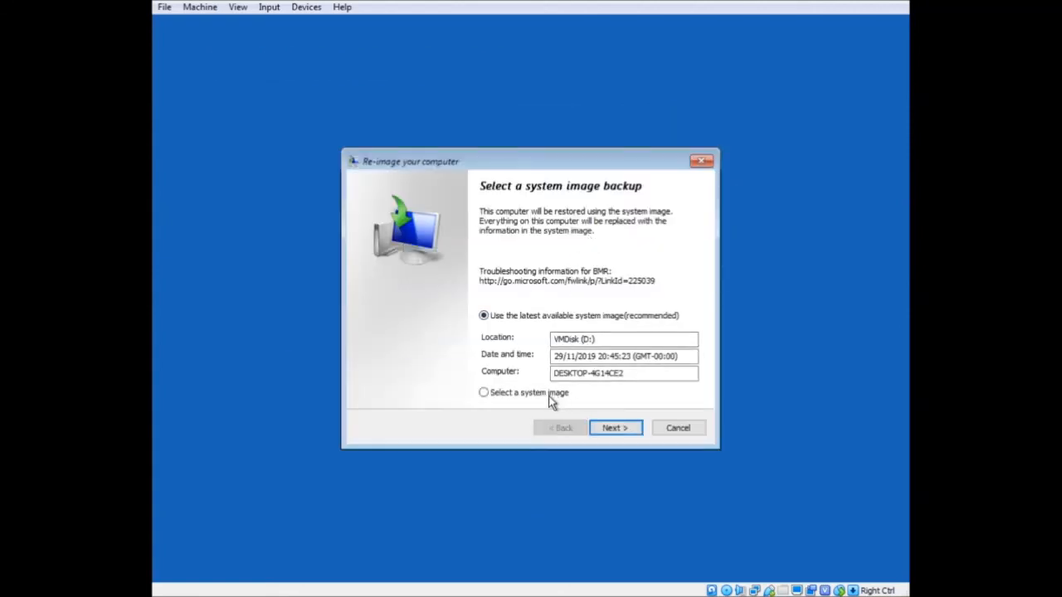
click(529, 393)
click(615, 428)
click(579, 304)
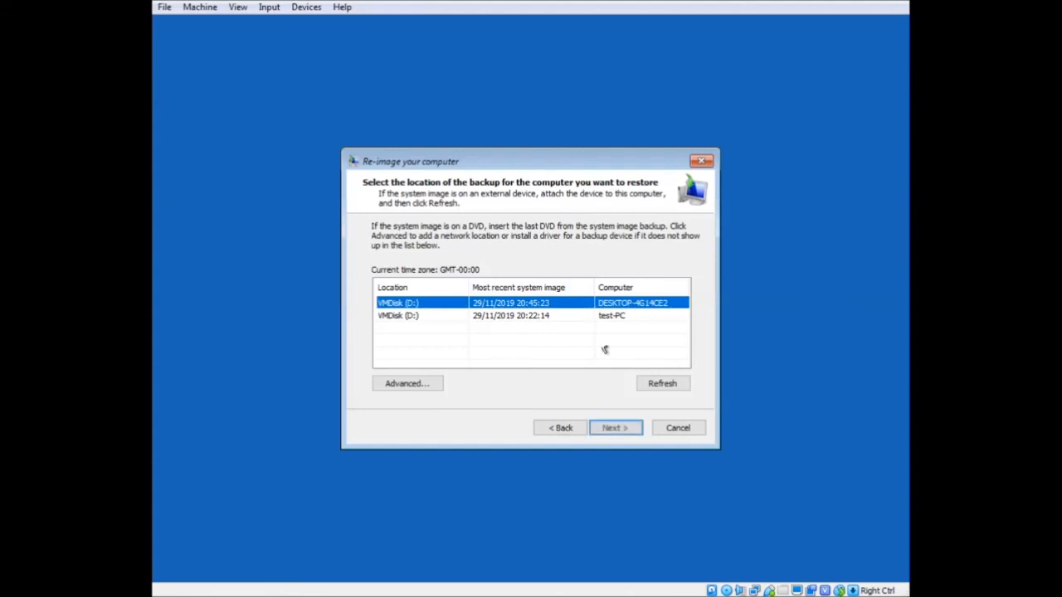
click(616, 428)
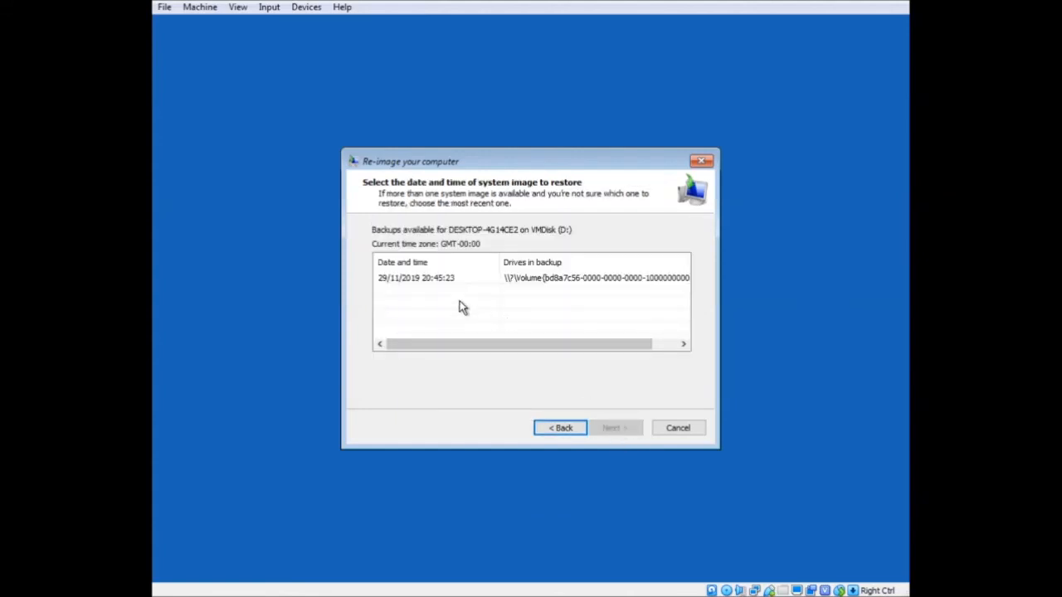
click(443, 280)
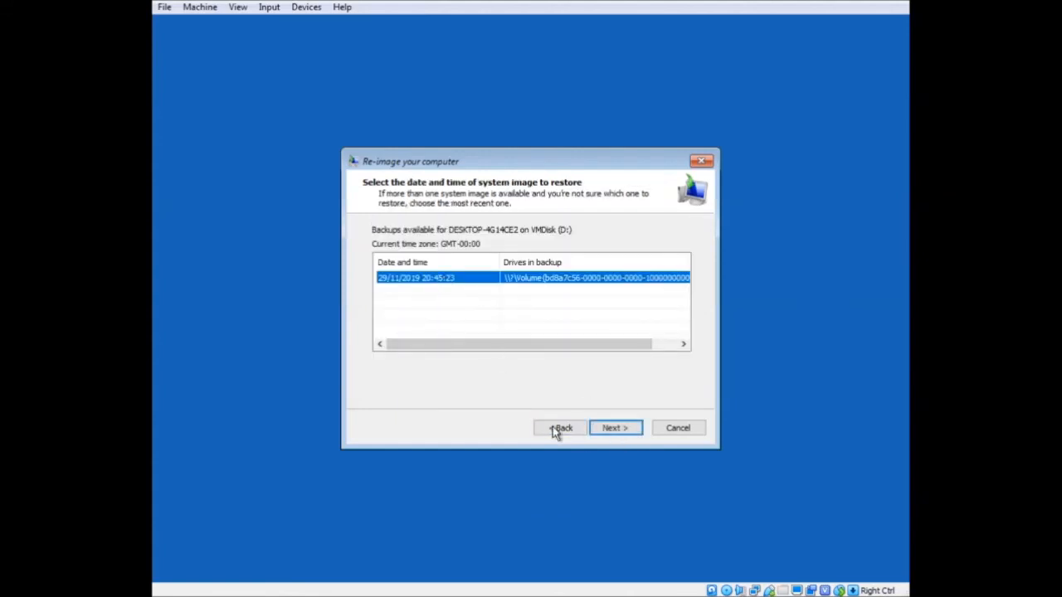
click(616, 428)
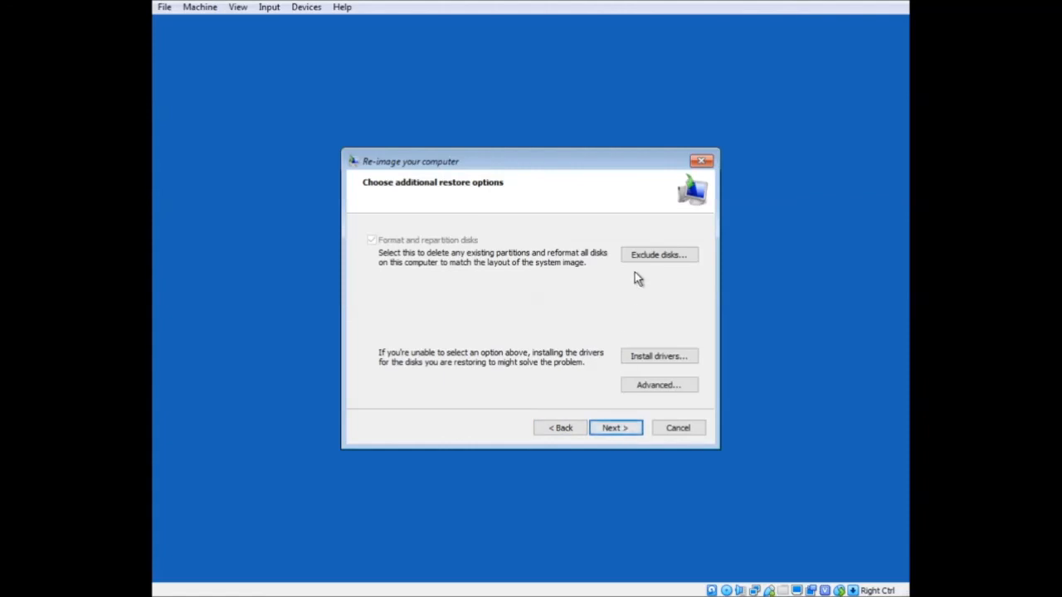
Step: Review Exclude disks unchanged, finish to the restore summary, decline formatting, and request a VM reset
click(651, 257)
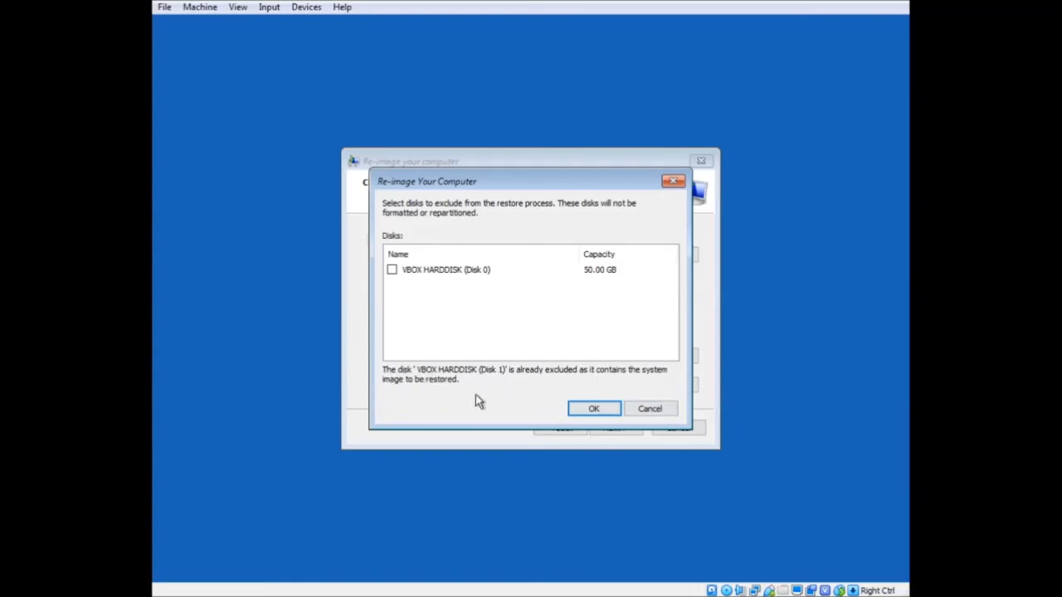
click(650, 409)
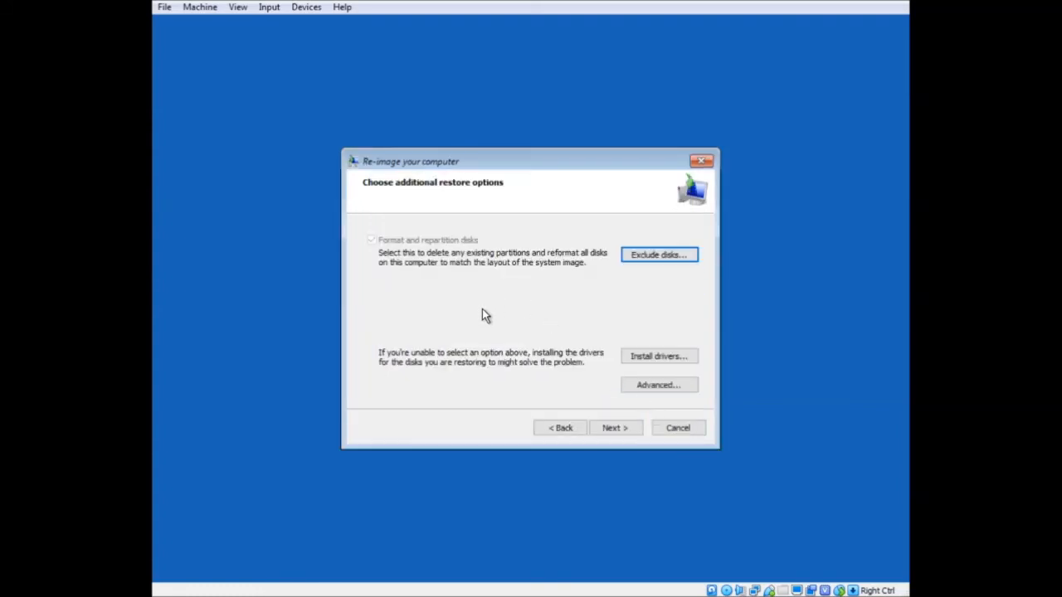
click(615, 428)
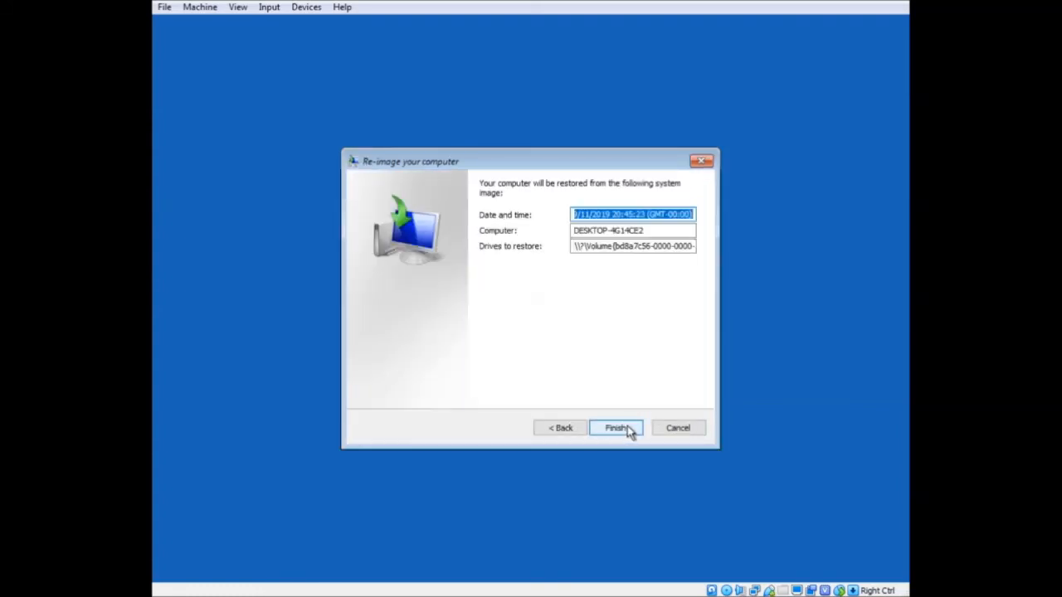
click(629, 432)
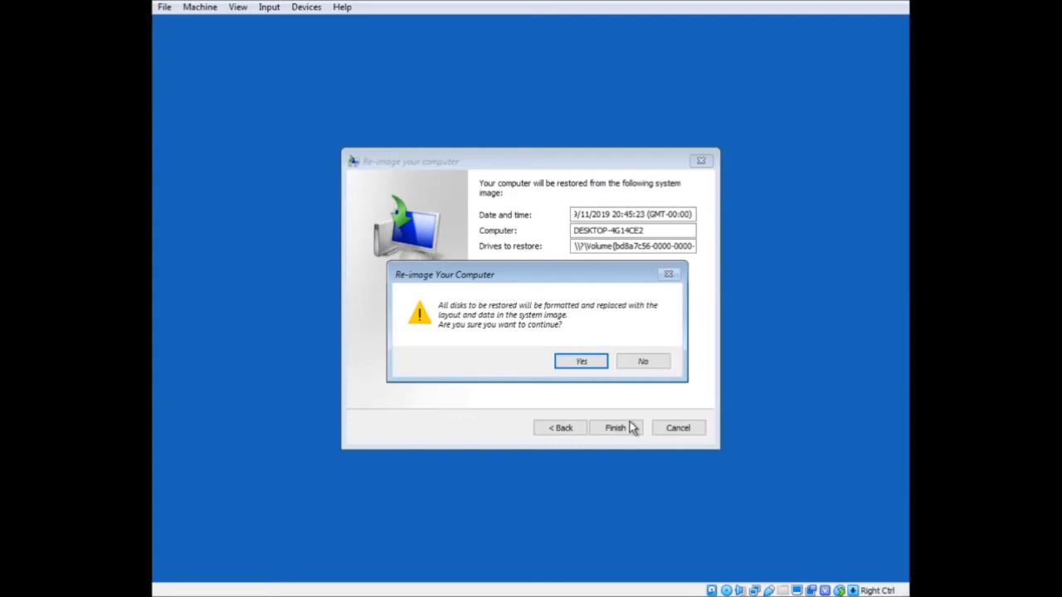
click(644, 361)
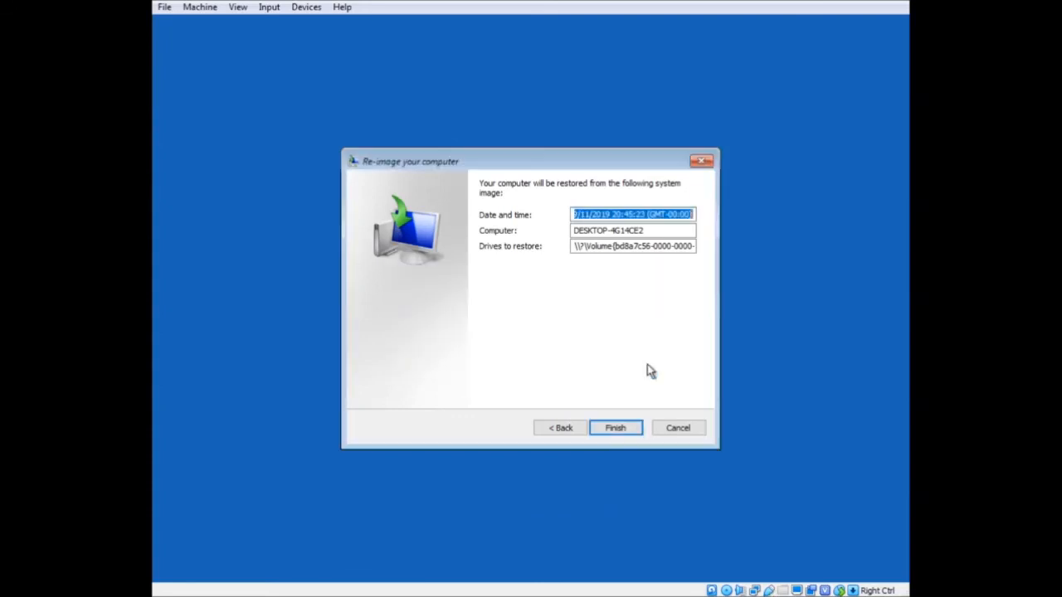
click(689, 428)
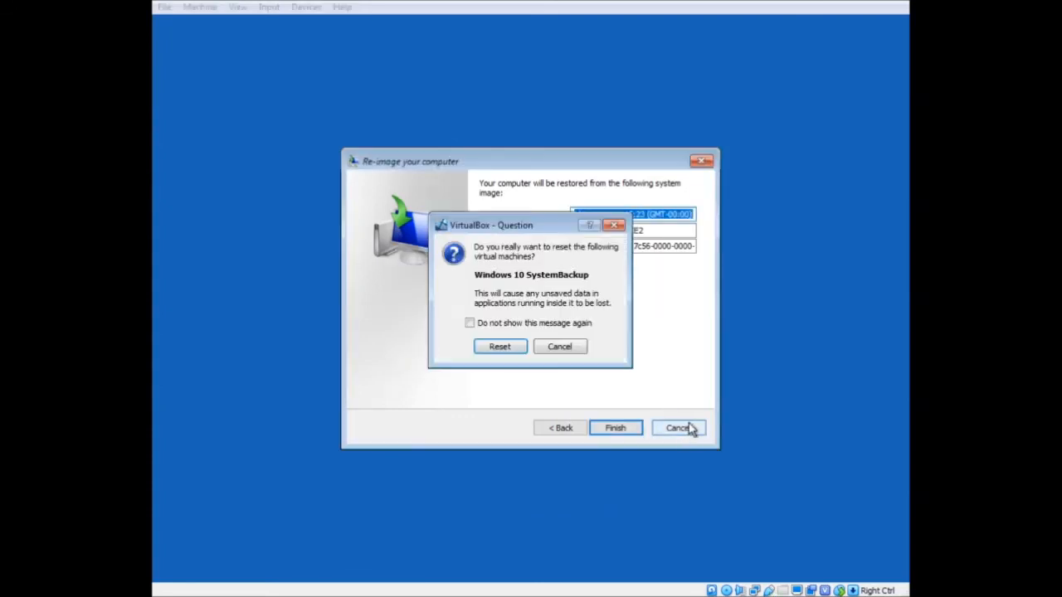
Step: Reset the virtual machine and try booting from the first hard disk via the F12 menu
key(Return)
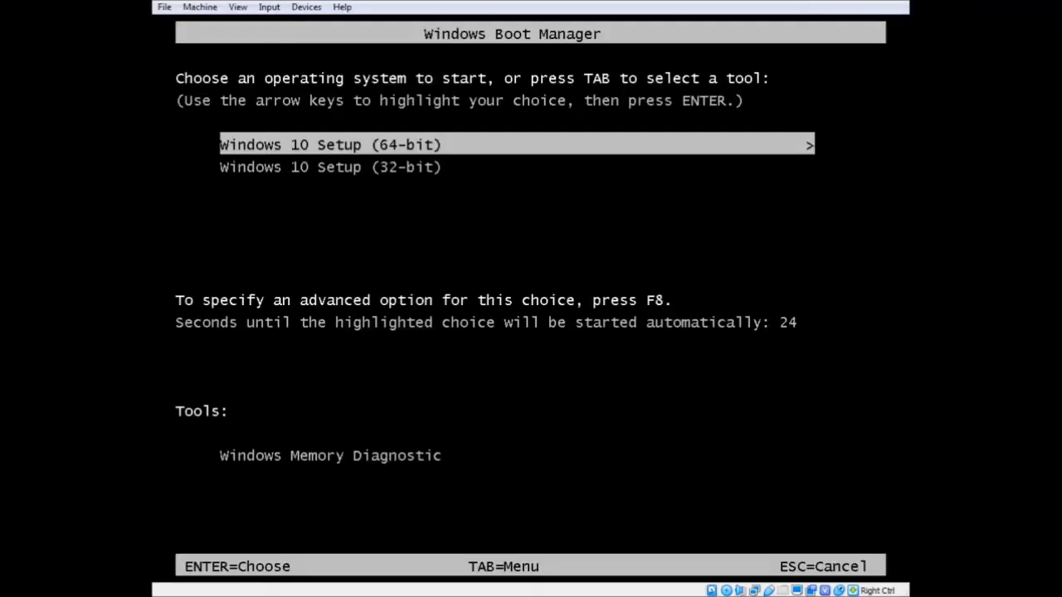
key(super+r)
key(Return)
key(F12)
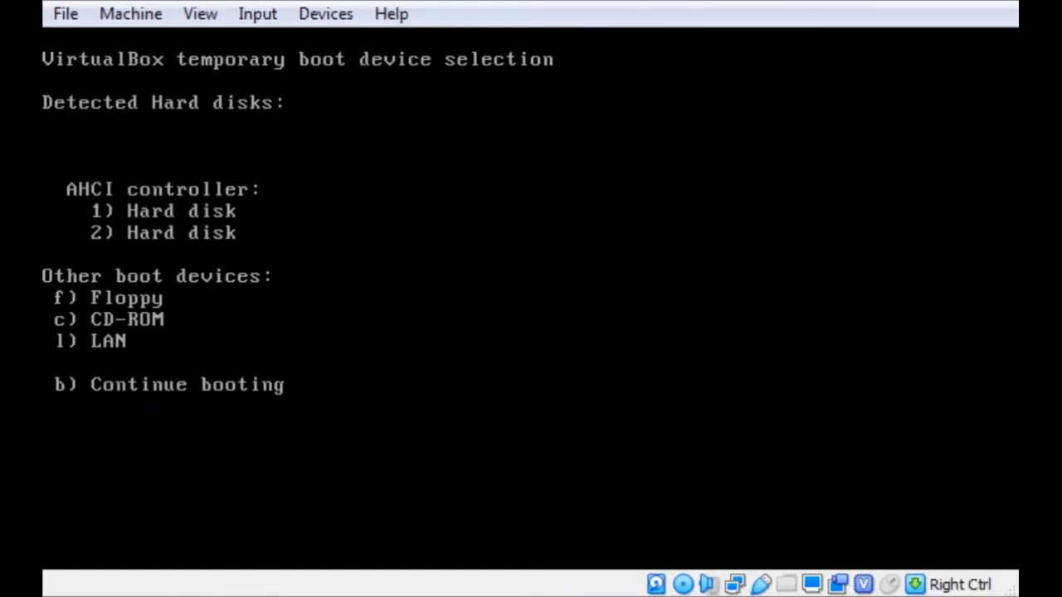
key(c)
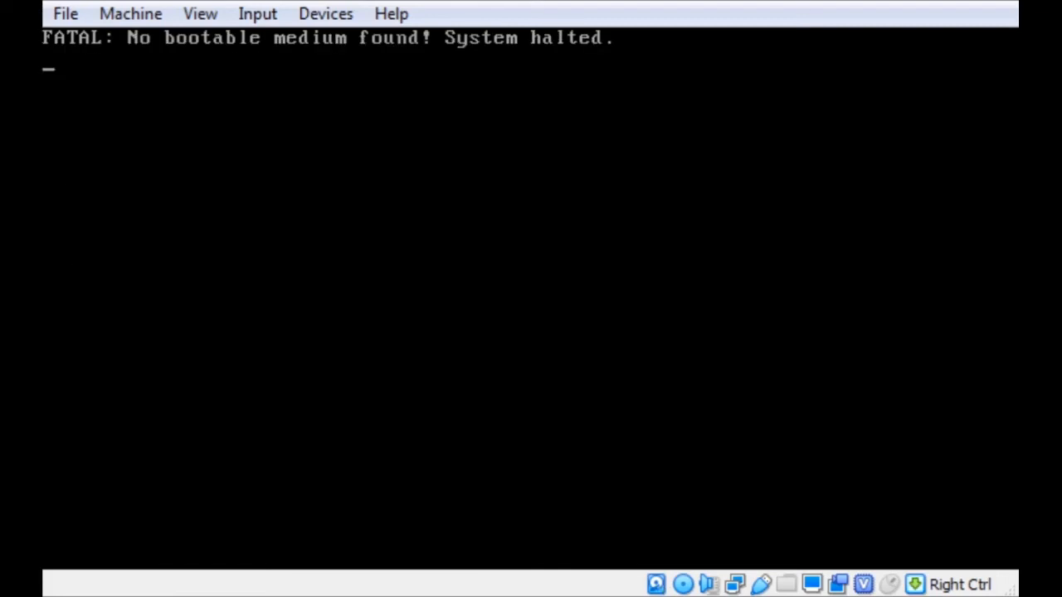
Step: Reset again, boot from the installation CD-ROM and start 64-bit Windows 10 Setup
key(super+r)
key(Return)
key(F12)
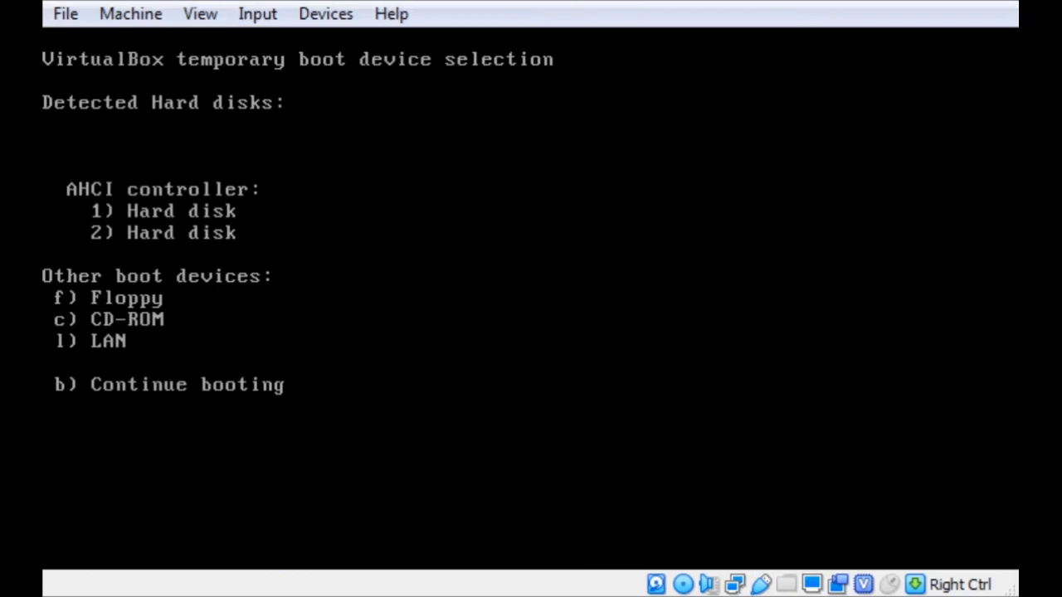
key(c)
key(Return)
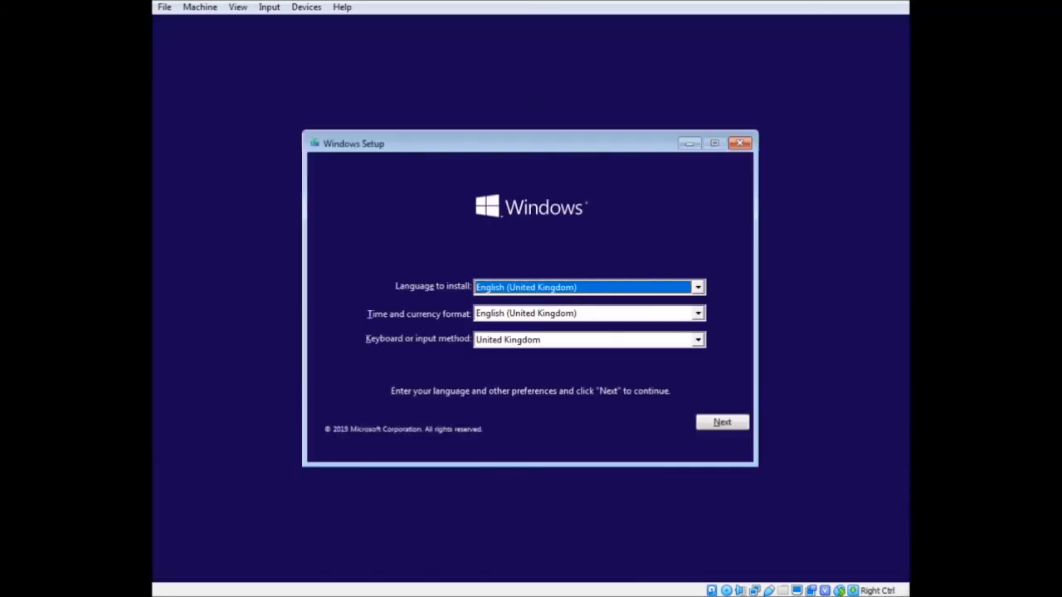
Step: Accept the Setup language page and reach System Image Recovery via Repair your computer > Troubleshoot
key(Tab)
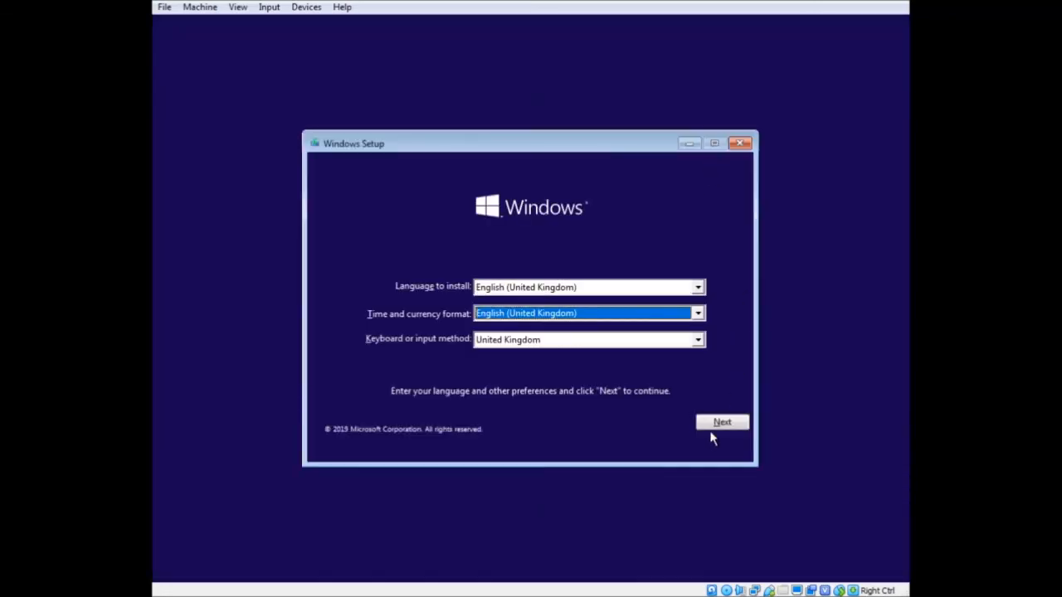
click(722, 423)
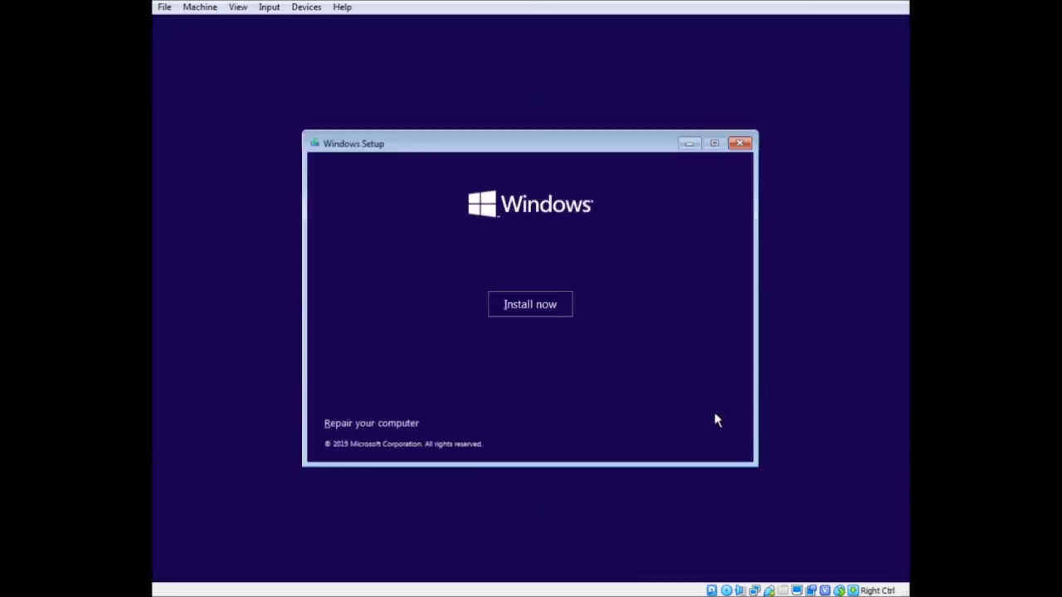
click(365, 424)
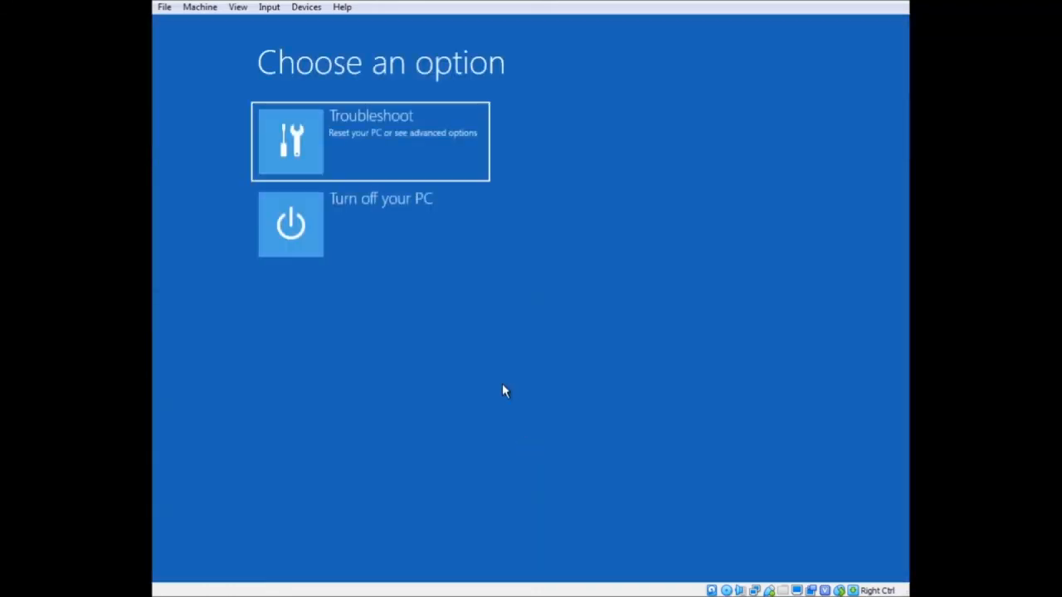
click(385, 165)
click(537, 210)
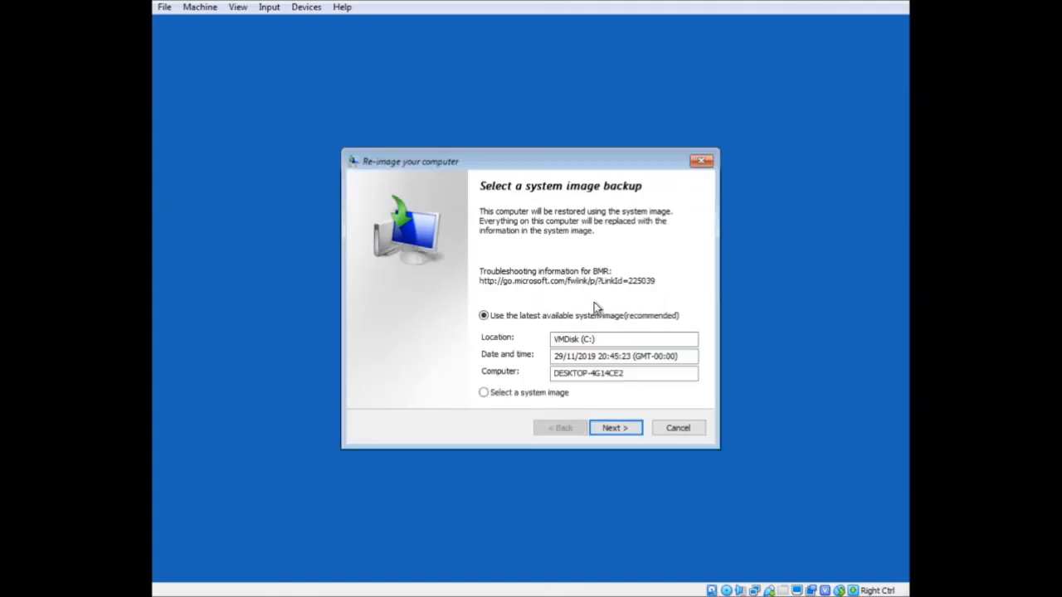
Step: Select the 29/11/2019 20:45:23 DESKTOP-4G14CE2 image and confirm formatting the disks to restore it
click(483, 392)
click(615, 427)
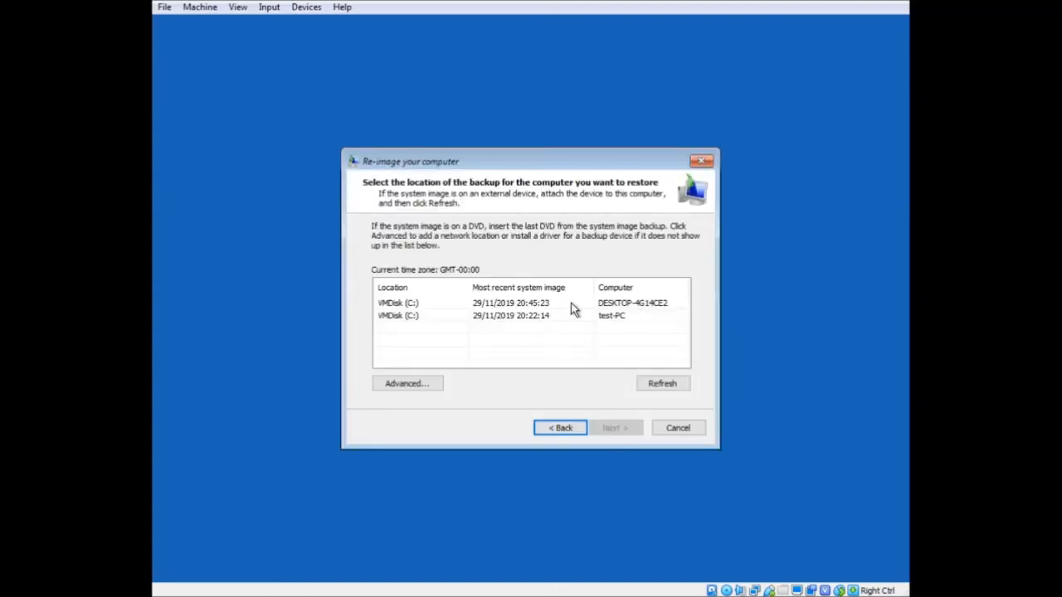
click(567, 303)
click(615, 428)
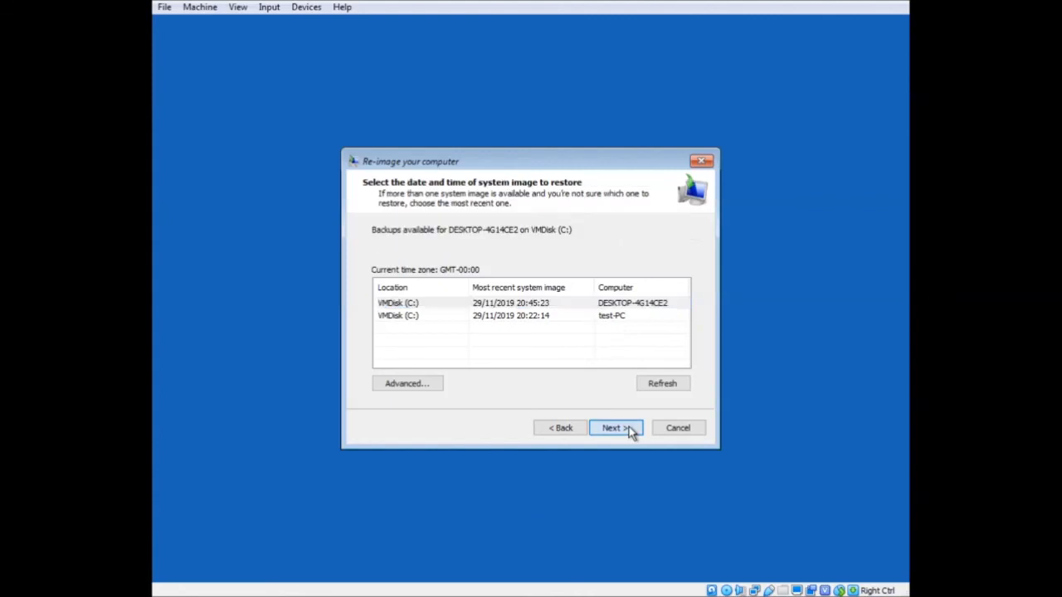
click(551, 278)
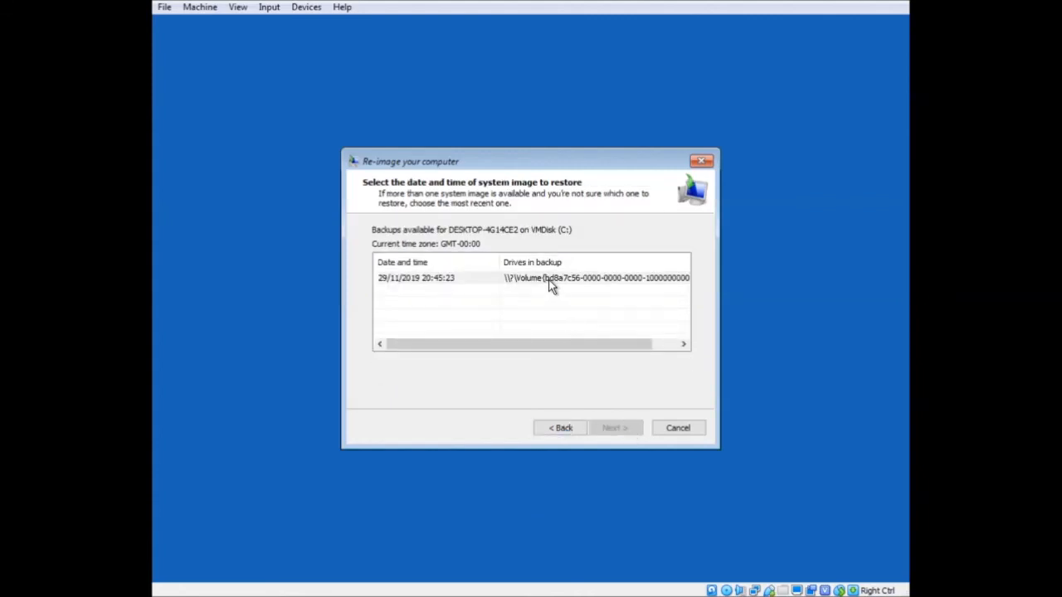
click(616, 428)
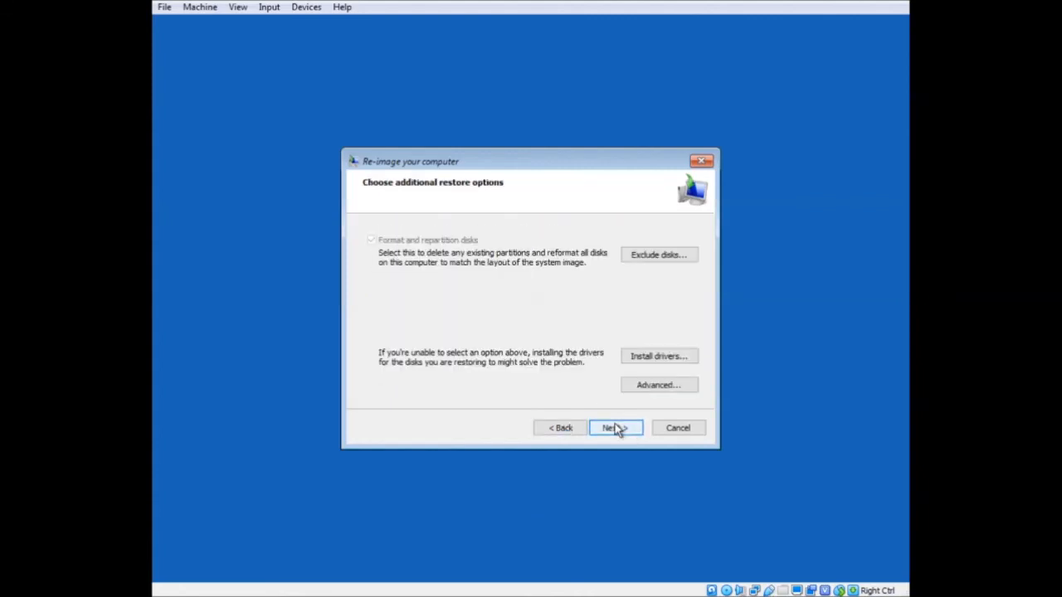
click(616, 428)
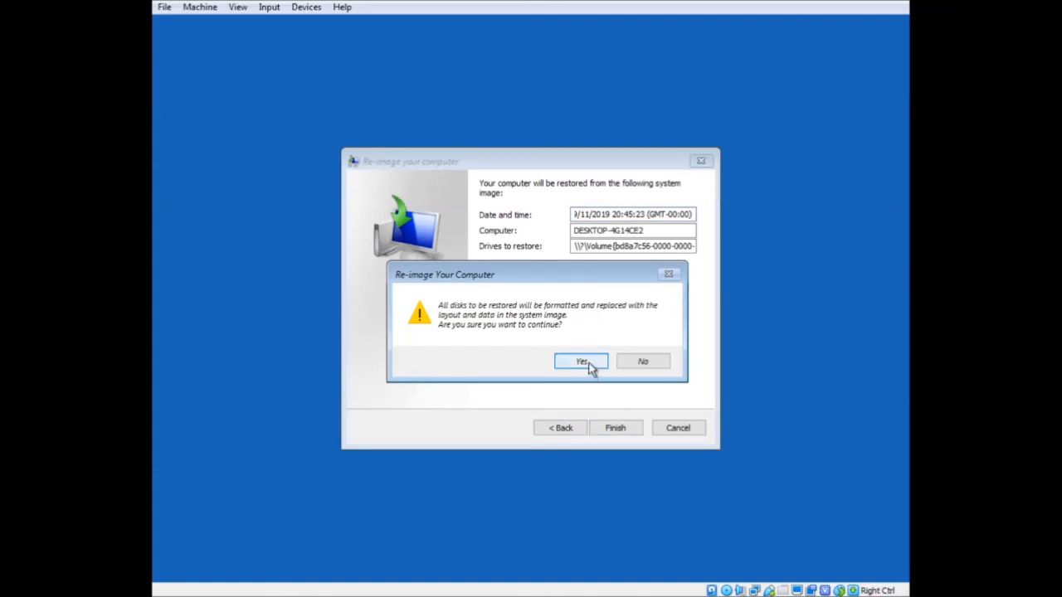
click(581, 362)
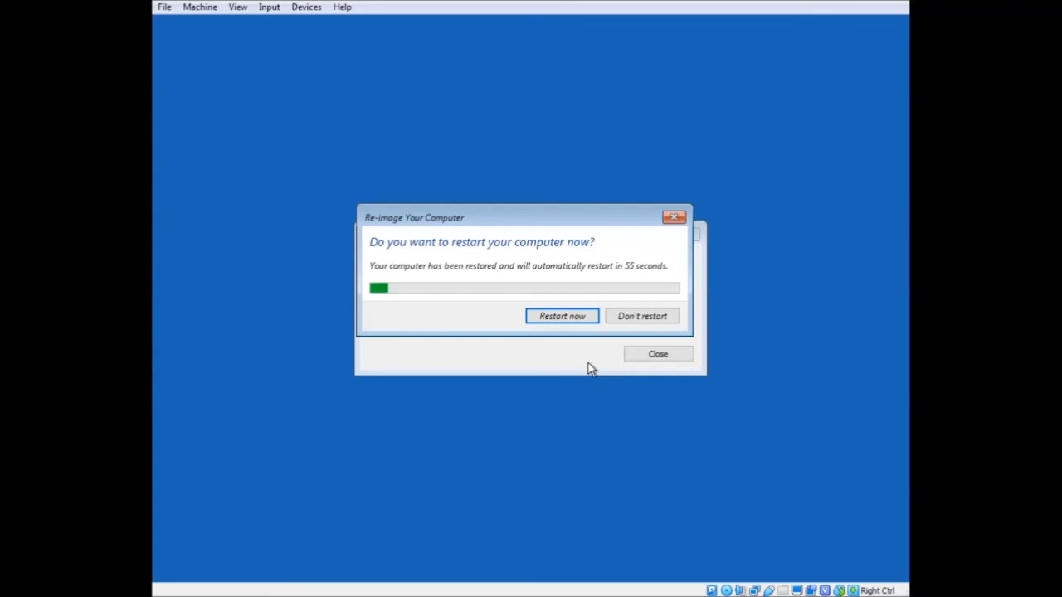
Step: Restart the restored machine and reach the working Windows 10 desktop
click(638, 320)
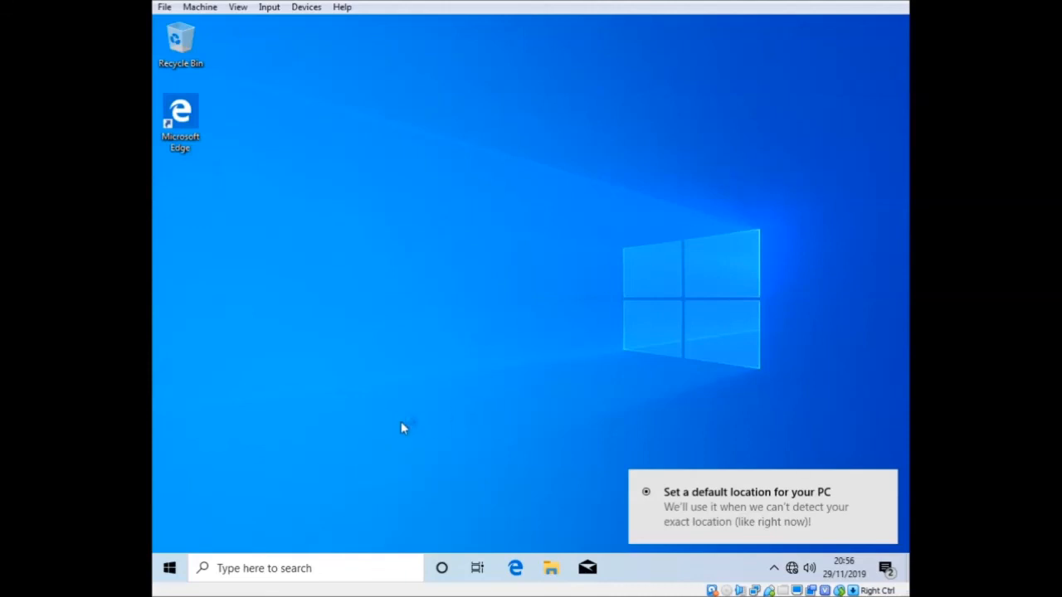
click(551, 567)
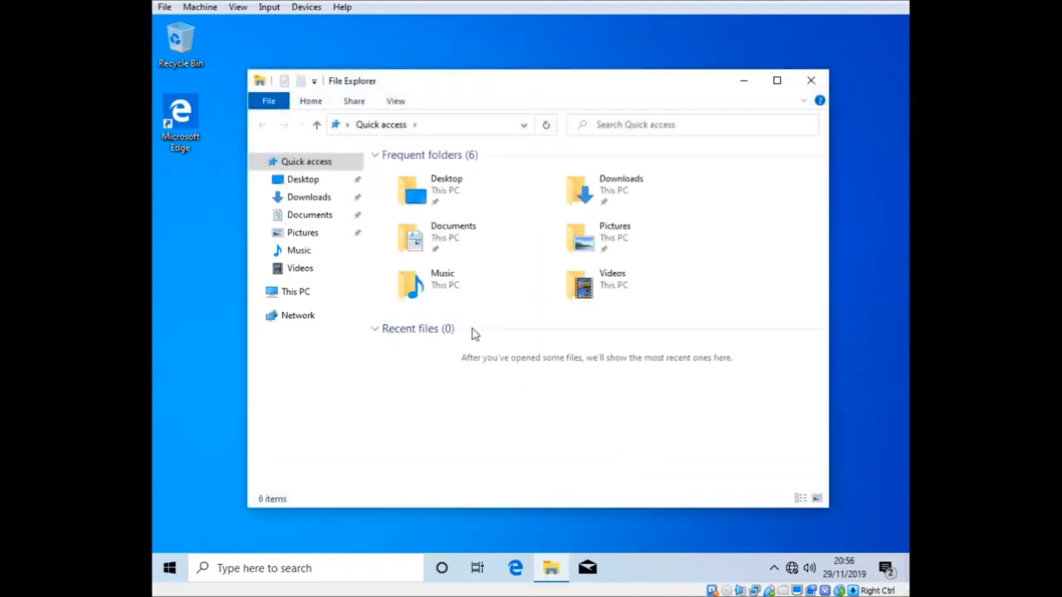
Step: Check the restored C: drive under This PC in File Explorer
click(296, 291)
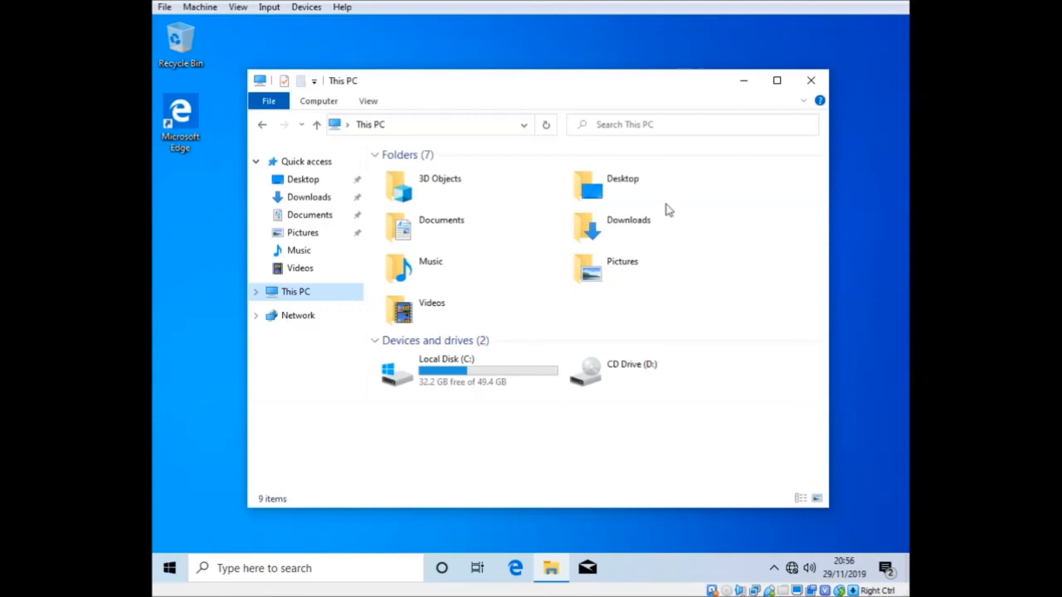
click(811, 80)
Step: Set the desktop background to the starry-sky tent picture via Personalise
right_click(717, 77)
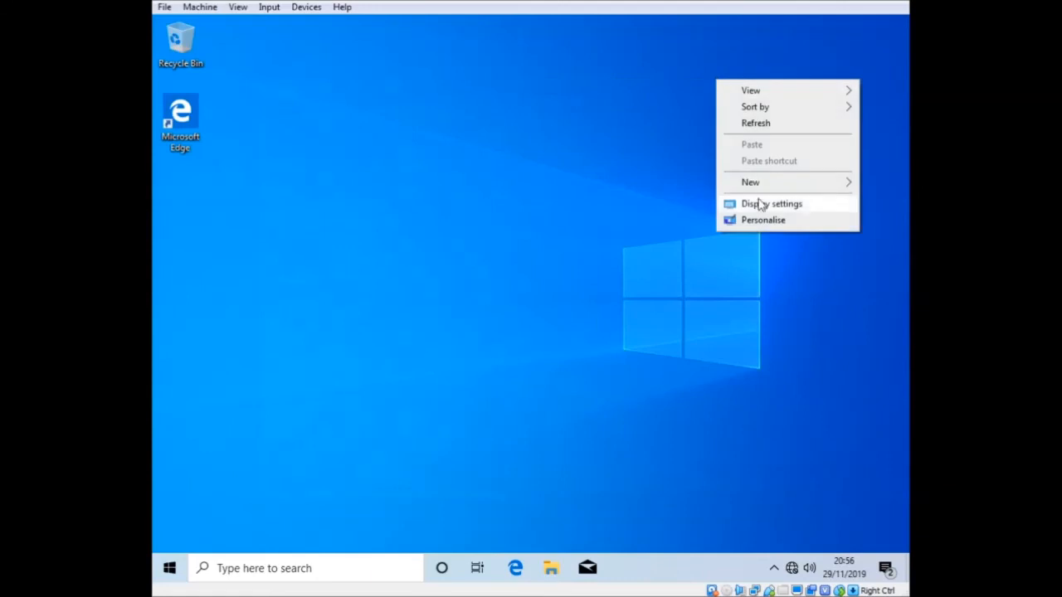
click(778, 221)
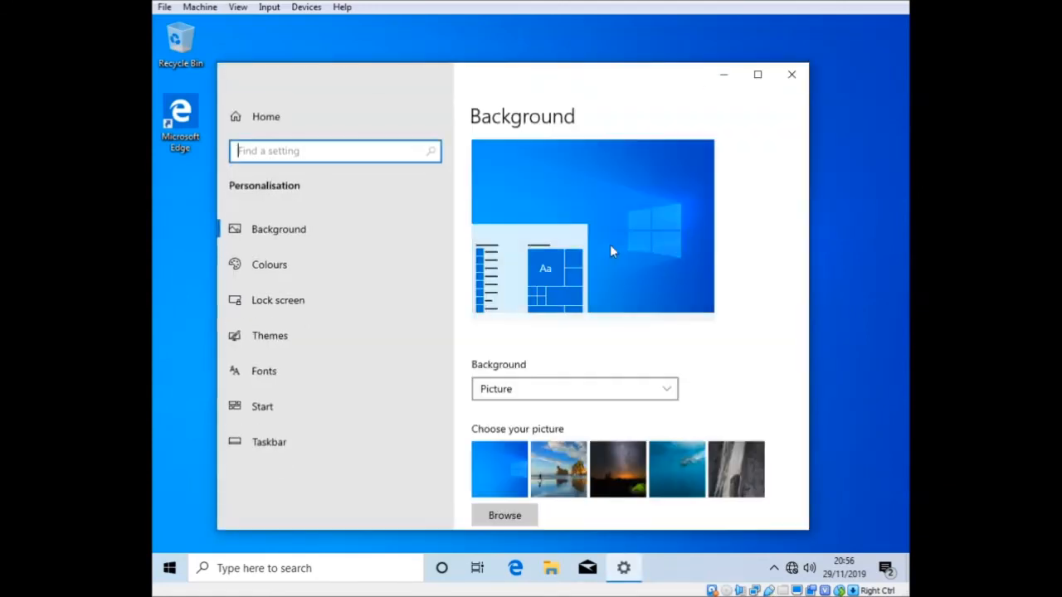
click(617, 473)
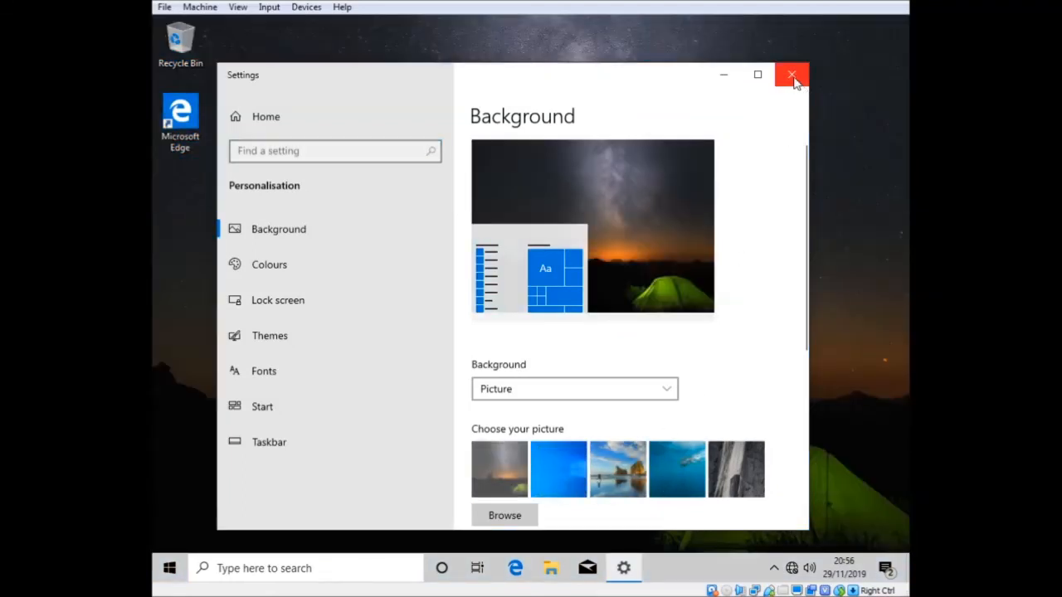
click(792, 75)
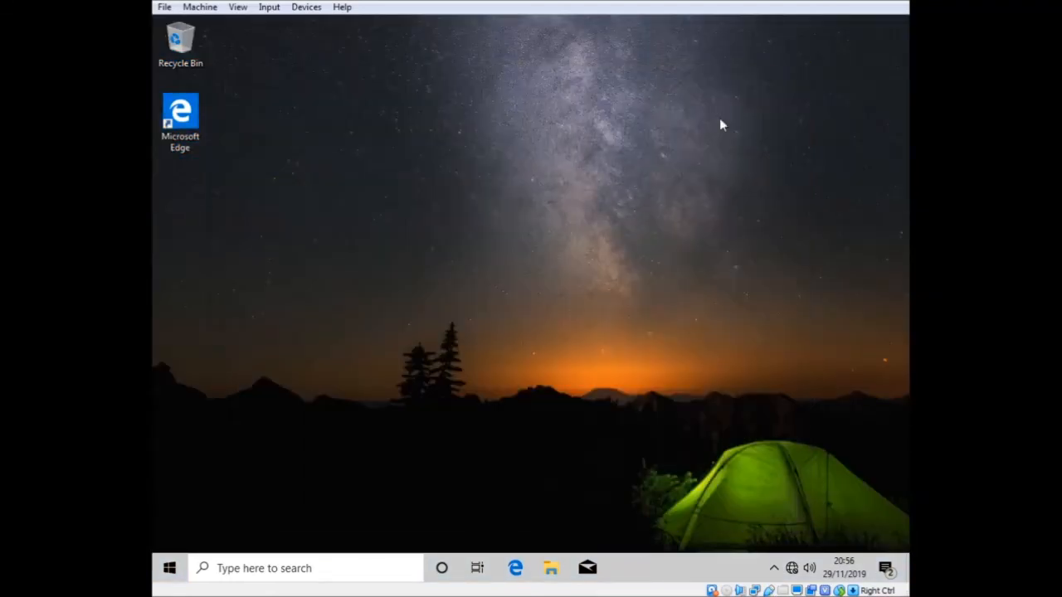